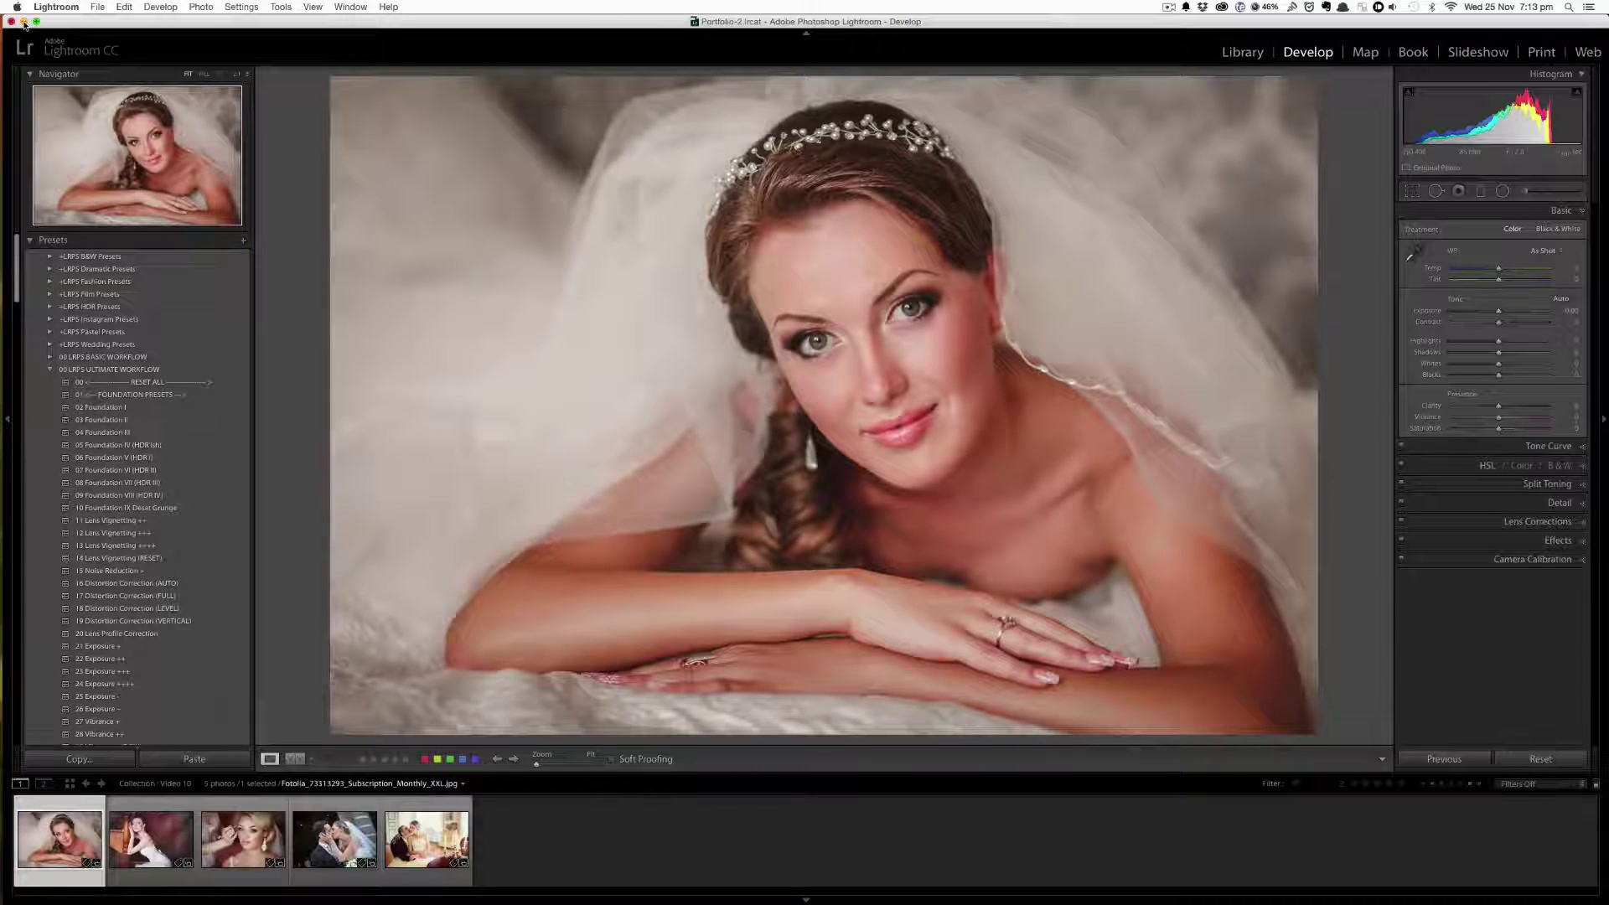
Step: Minimise the Lightroom window and extract the LRPS Wedding Presets.zip archive on the desktop
{"action": "left_click", "coordinate": [23, 22]}
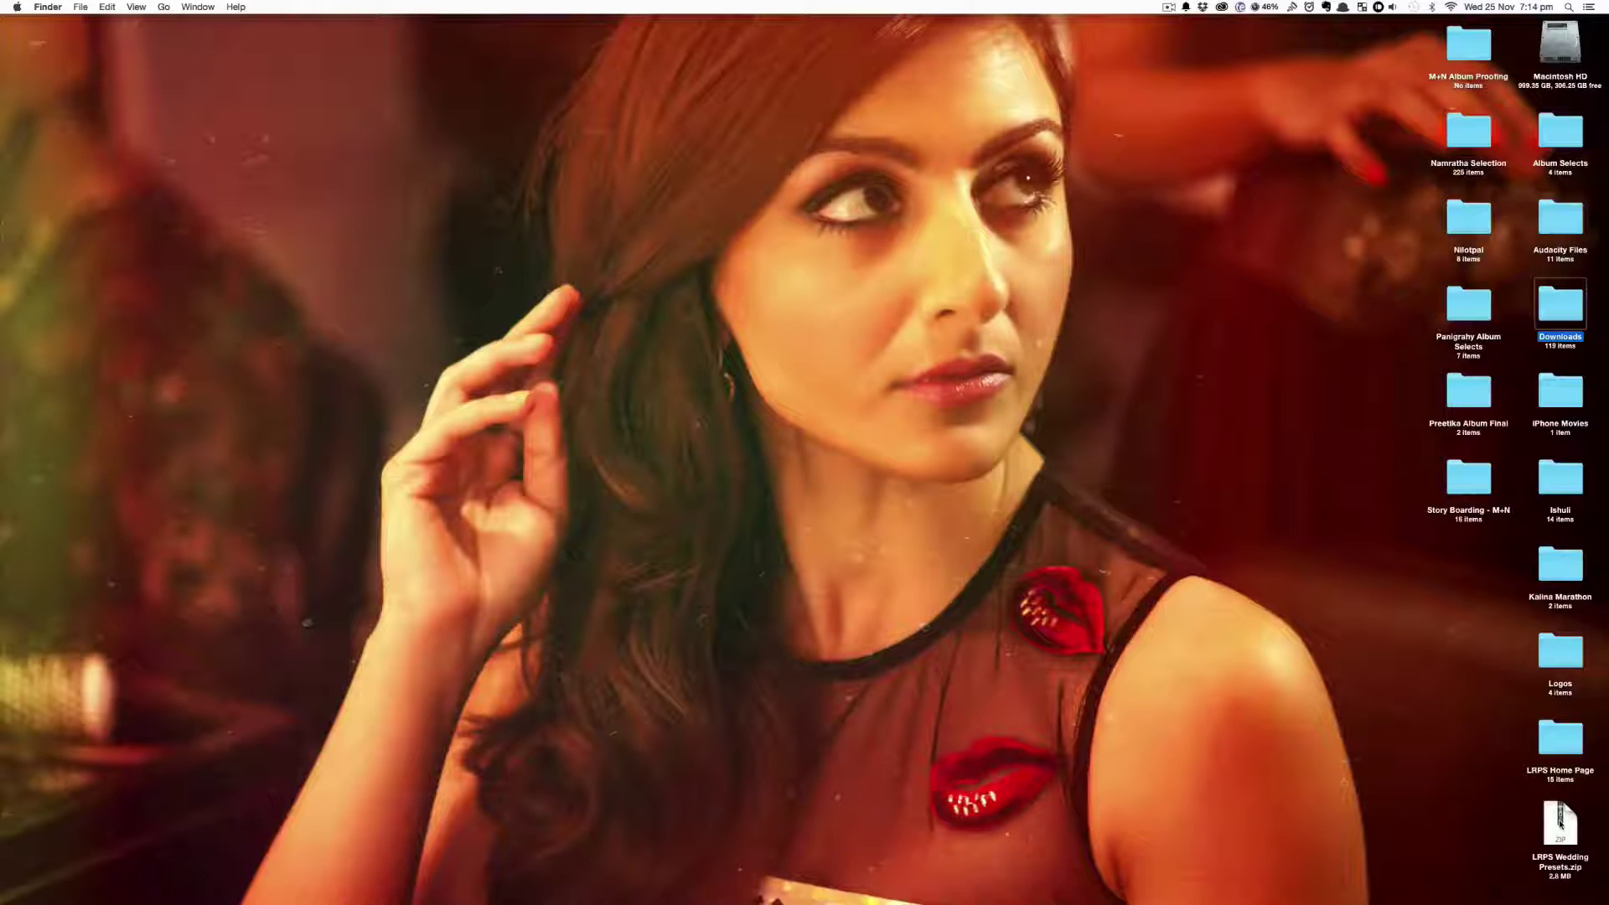
{"action": "left_click", "coordinate": [1560, 826]}
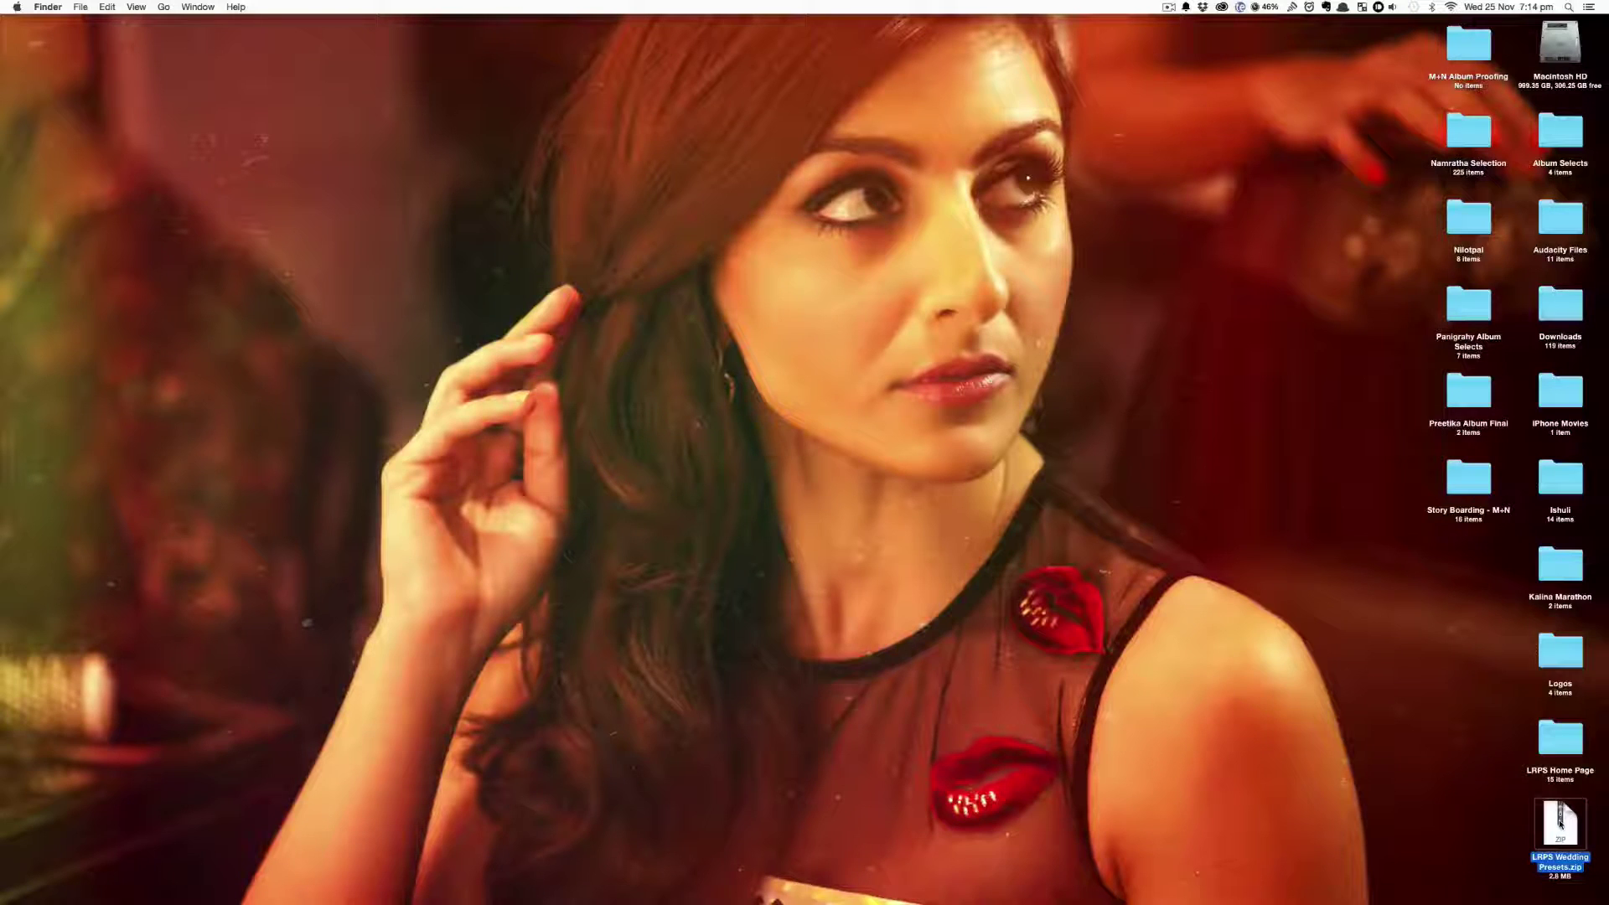
{"action": "double_click", "coordinate": [1560, 826]}
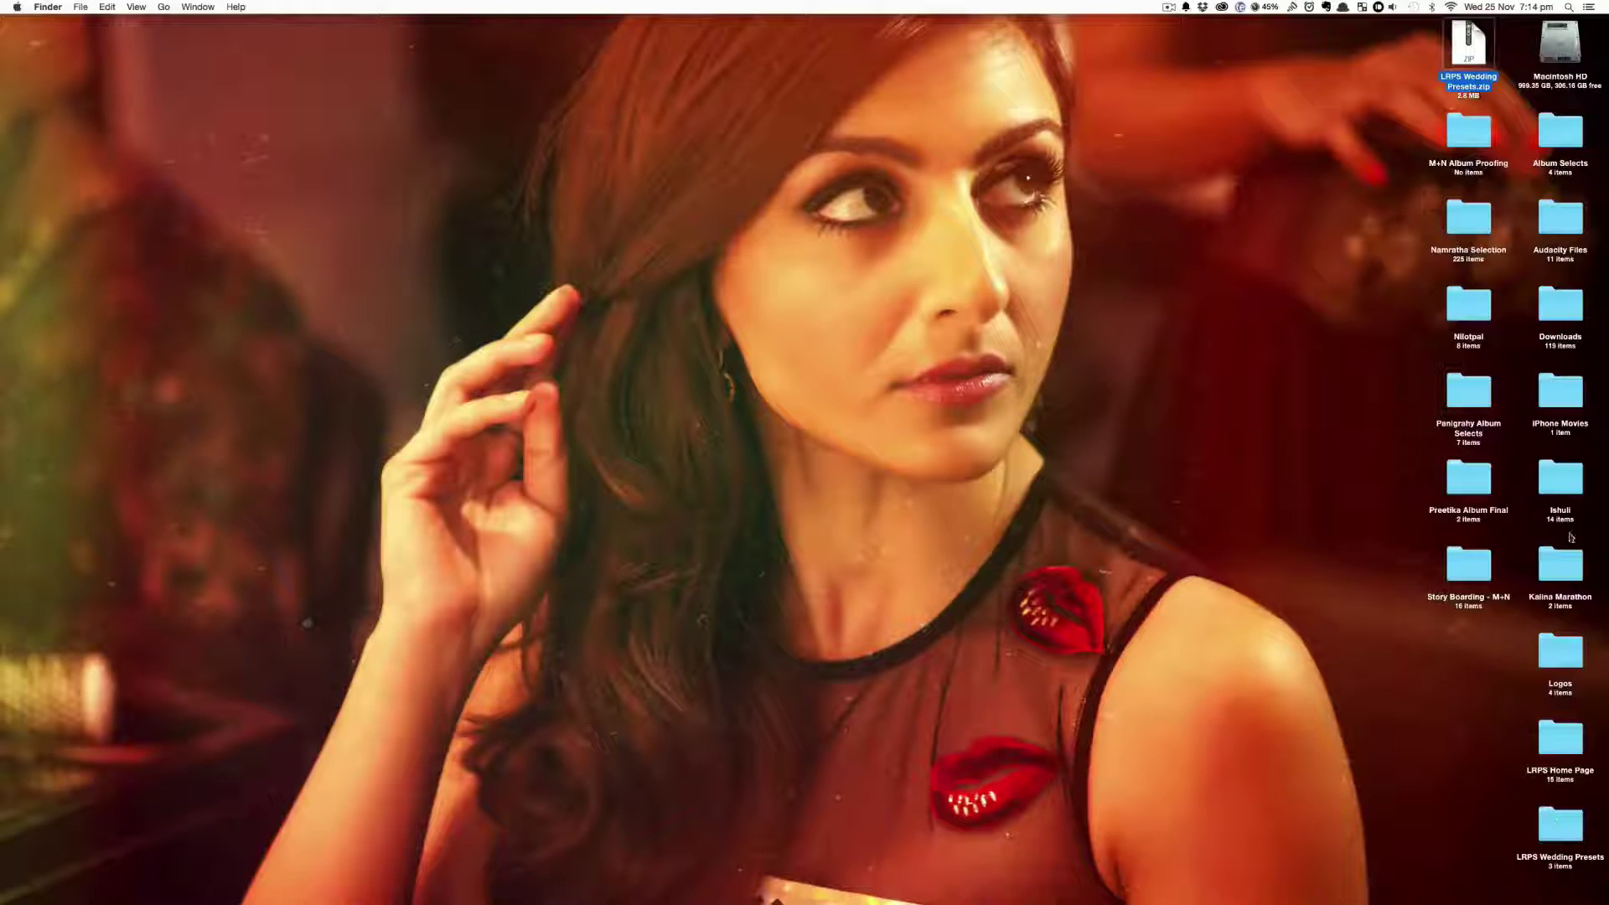
{"action": "right_click", "coordinate": [1477, 57]}
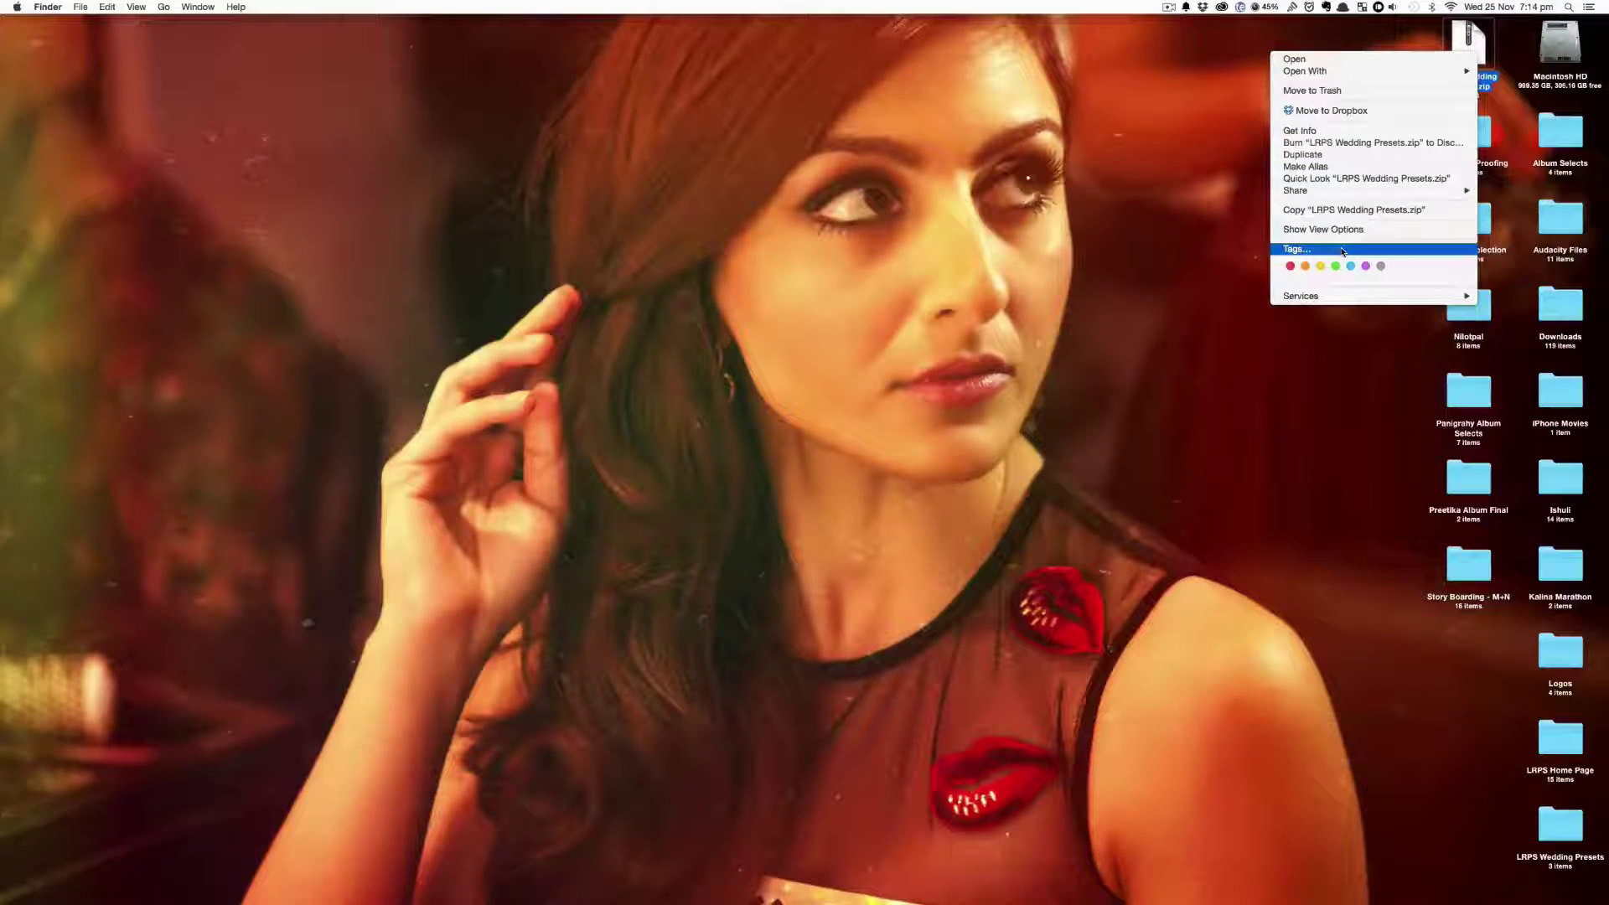
Step: Open the extracted LRPS Wedding Presets folder and view its Develop Presets and Local Adjustment Presets subfolders
{"action": "left_click", "coordinate": [1568, 827]}
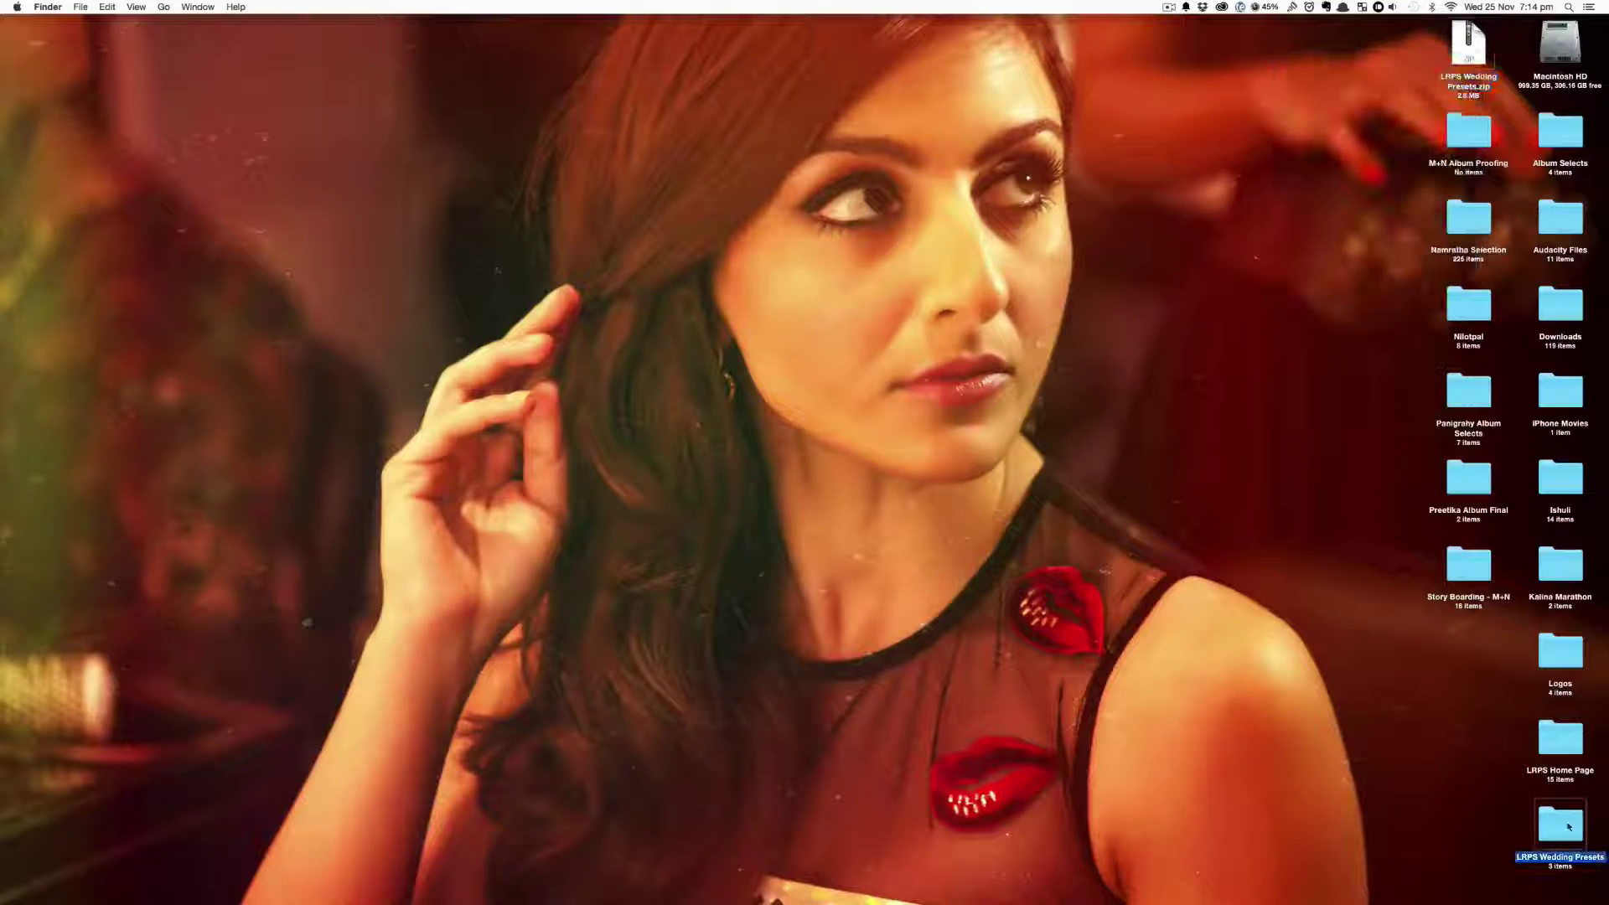
{"action": "double_click", "coordinate": [1568, 827]}
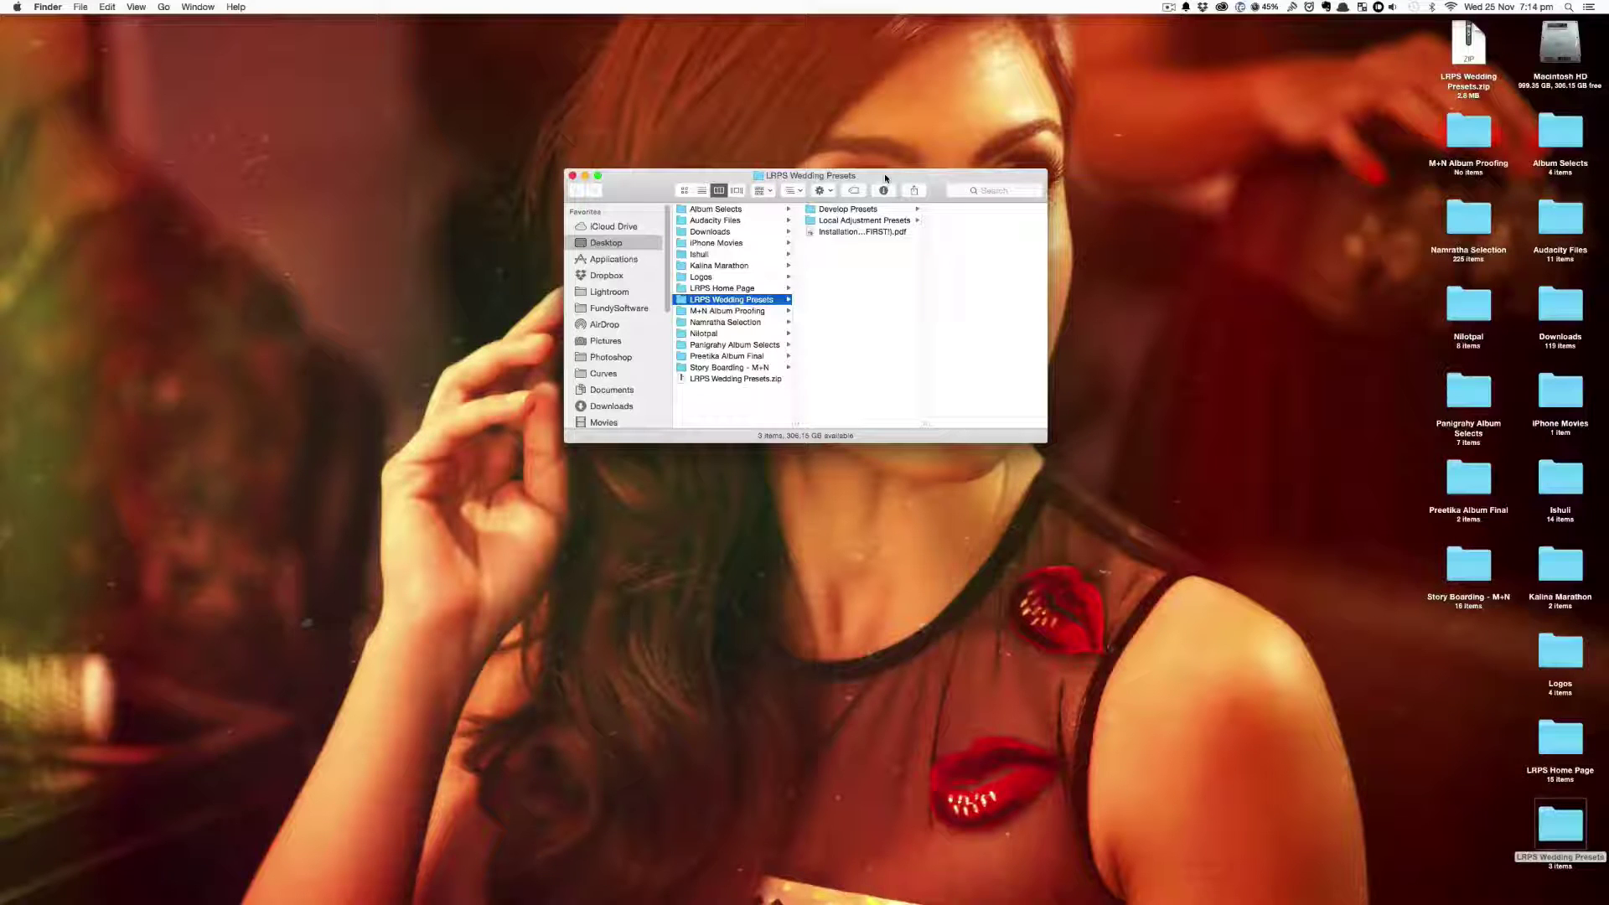
{"action": "left_click", "coordinate": [883, 209]}
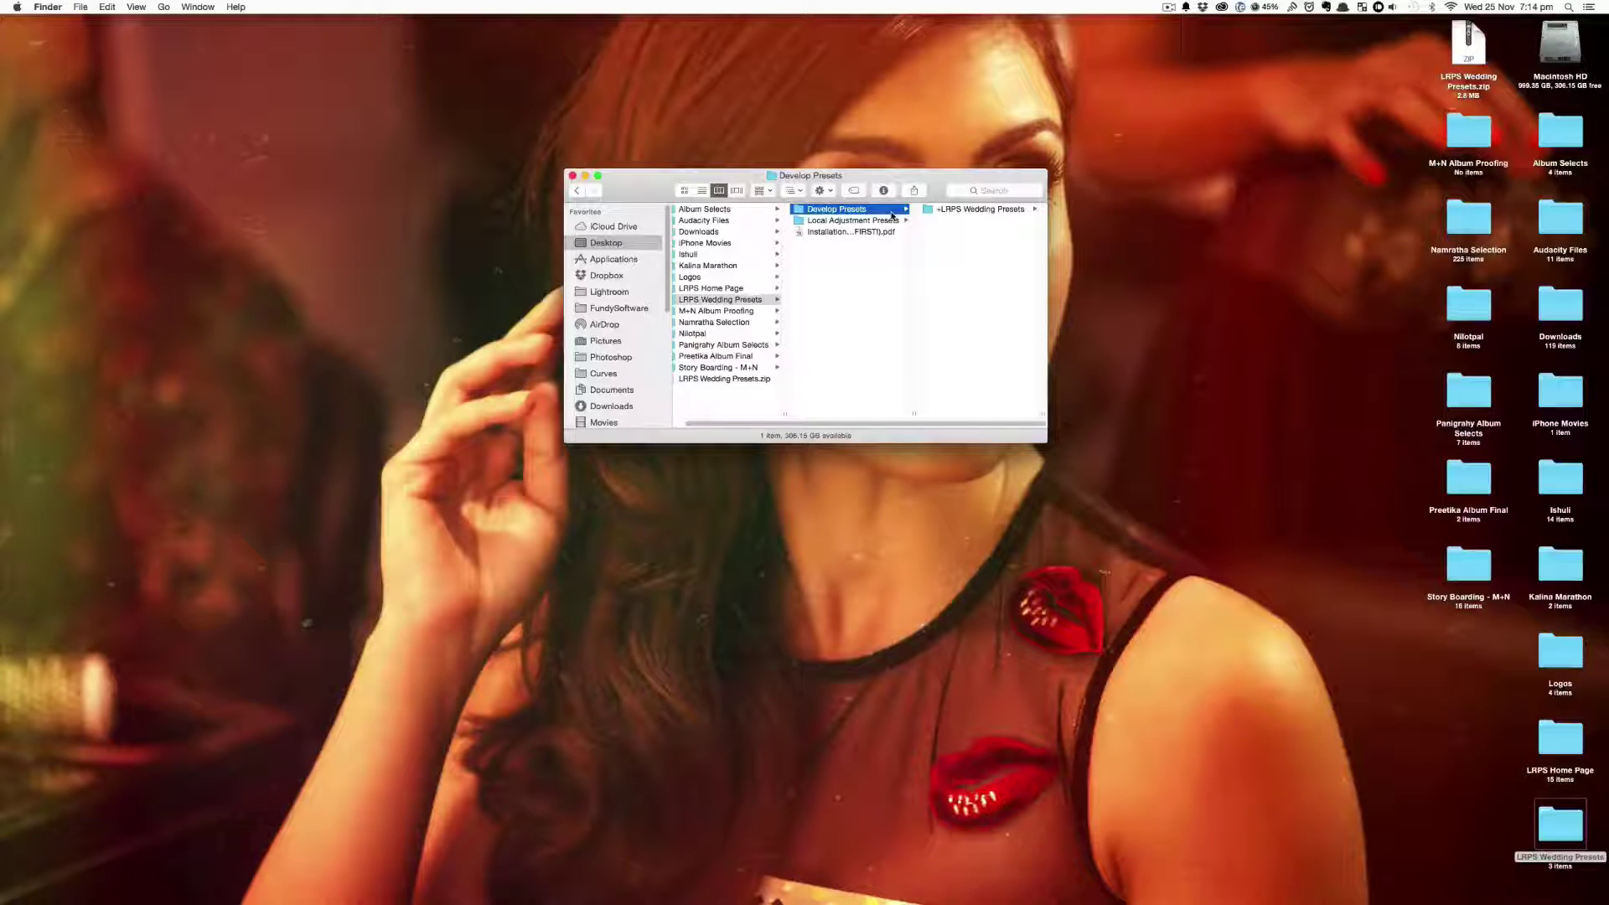
{"action": "left_click", "coordinate": [886, 223]}
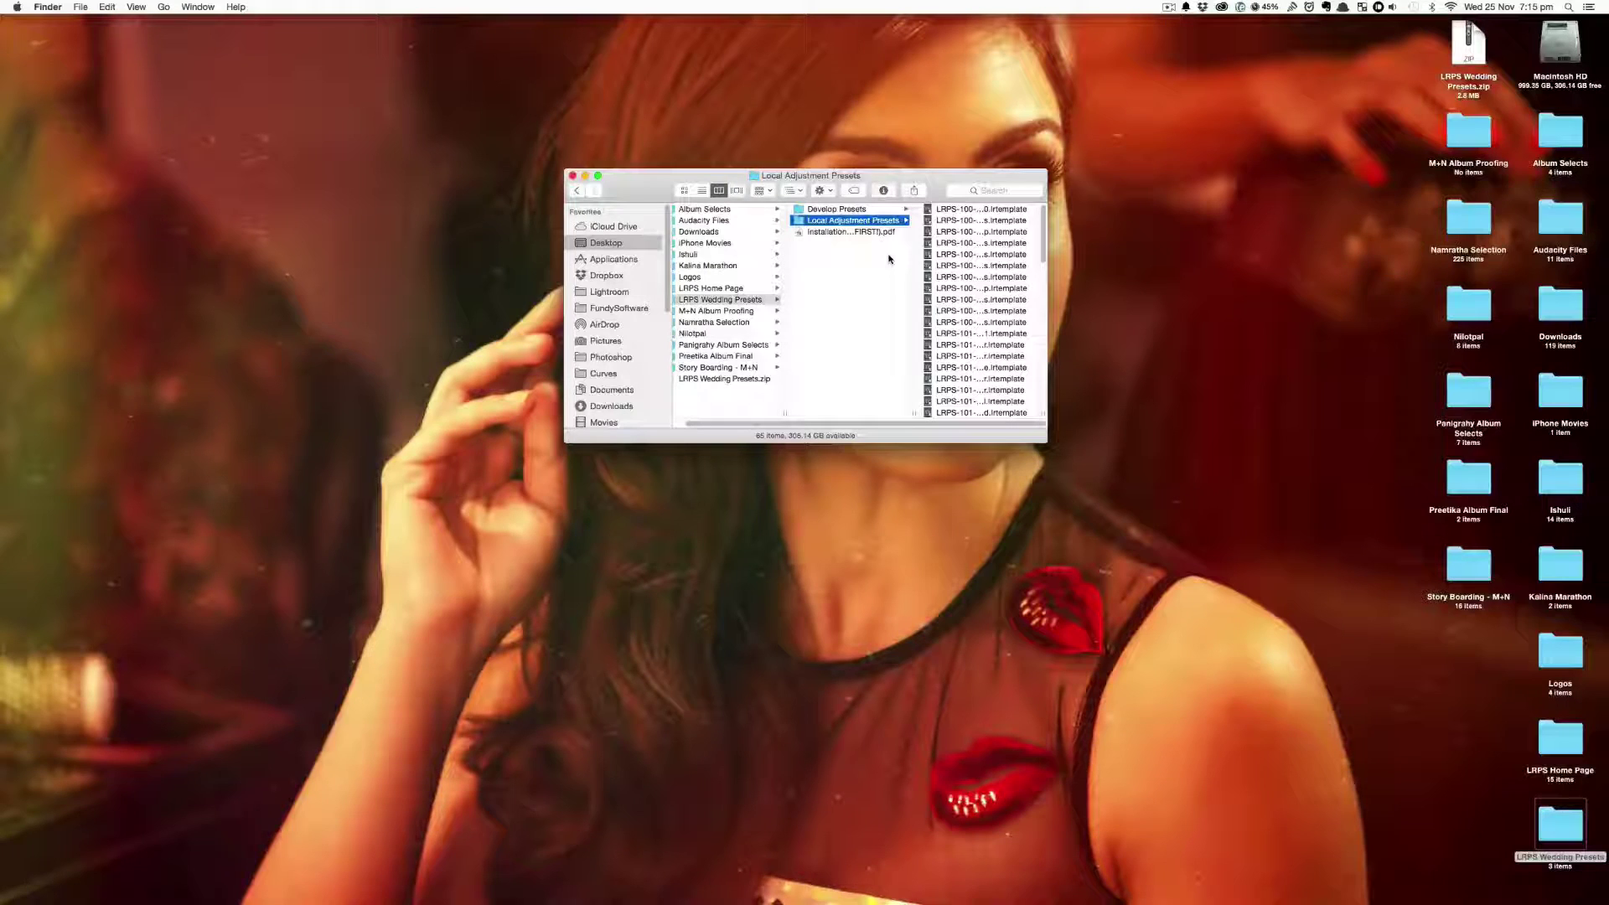
Step: Copy the +LRPS Wedding Presets folder from inside the Develop Presets folder
{"action": "left_click", "coordinate": [869, 211]}
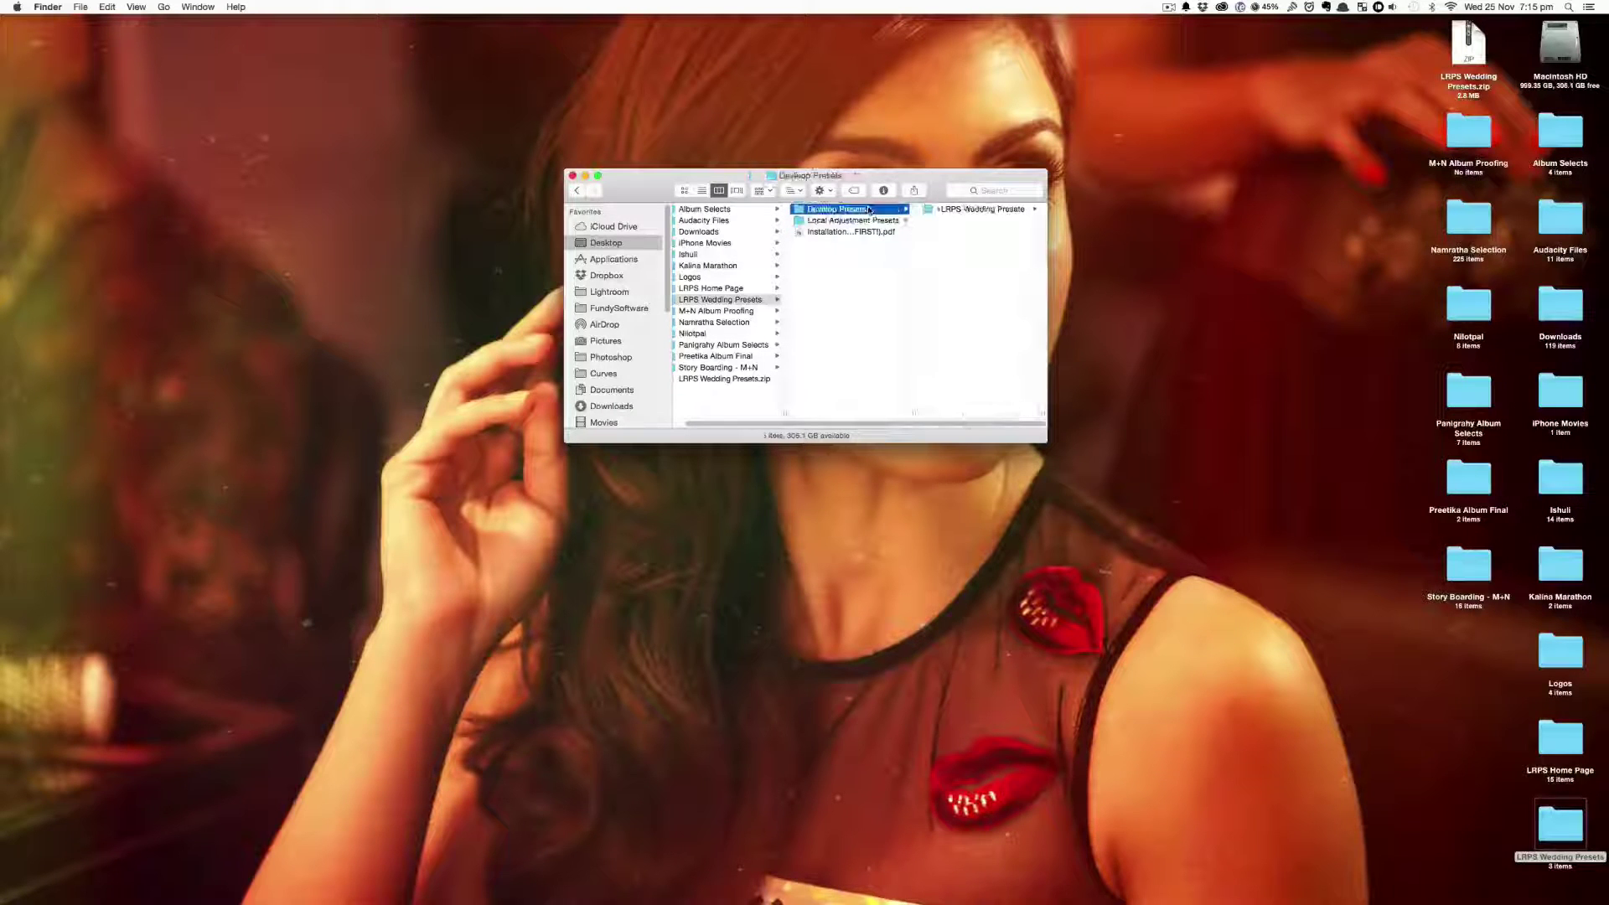
{"action": "left_click", "coordinate": [959, 208]}
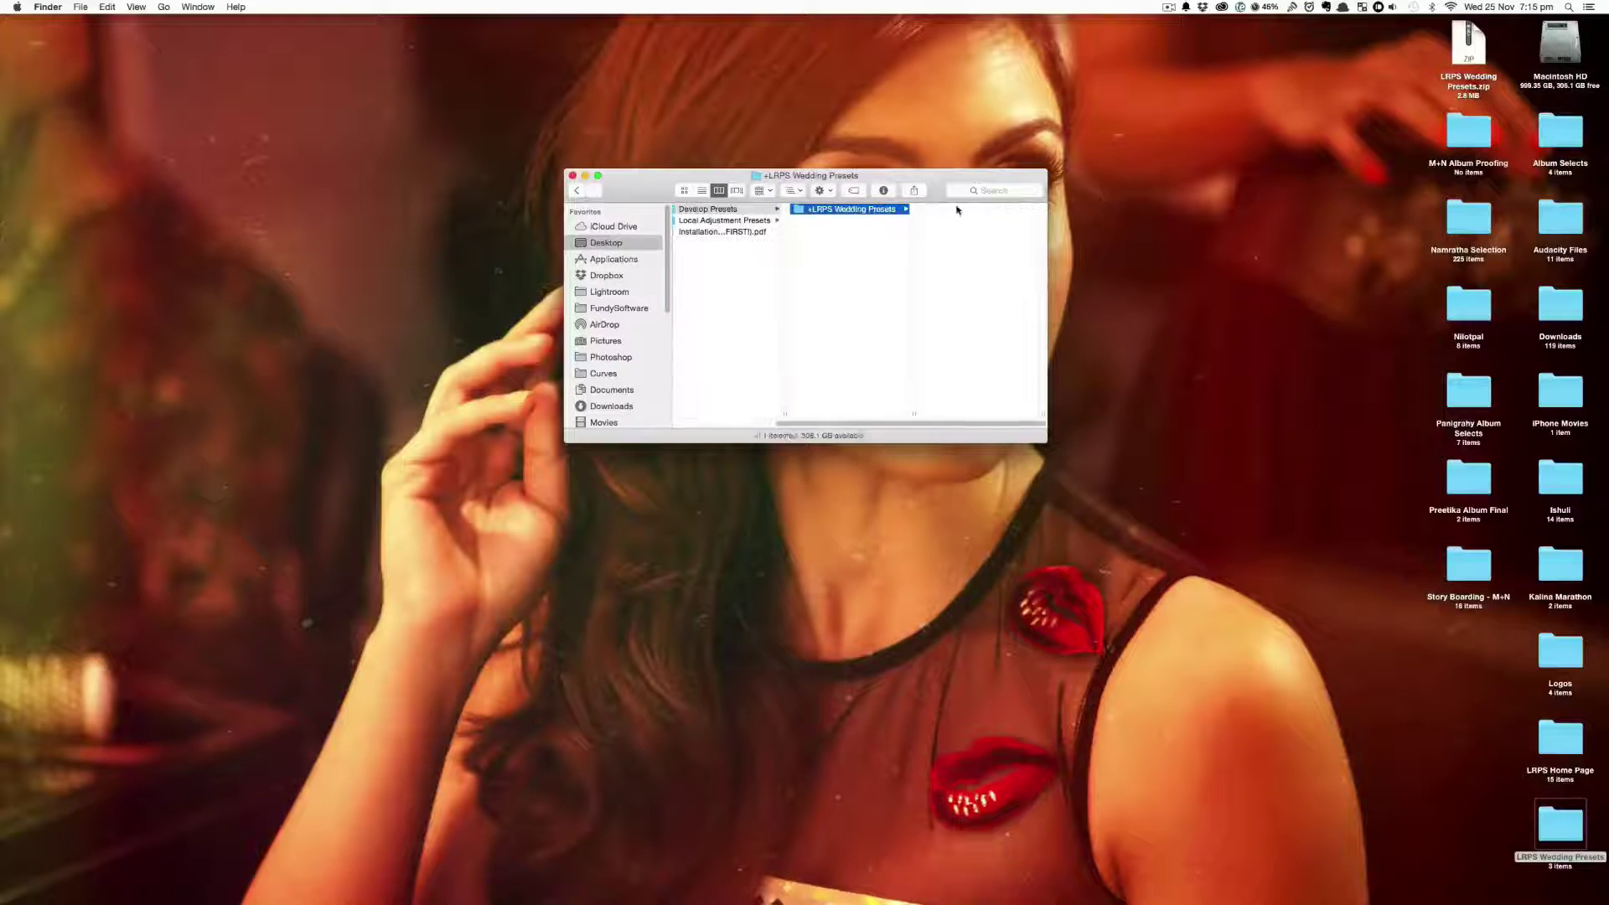
{"action": "right_click", "coordinate": [863, 212]}
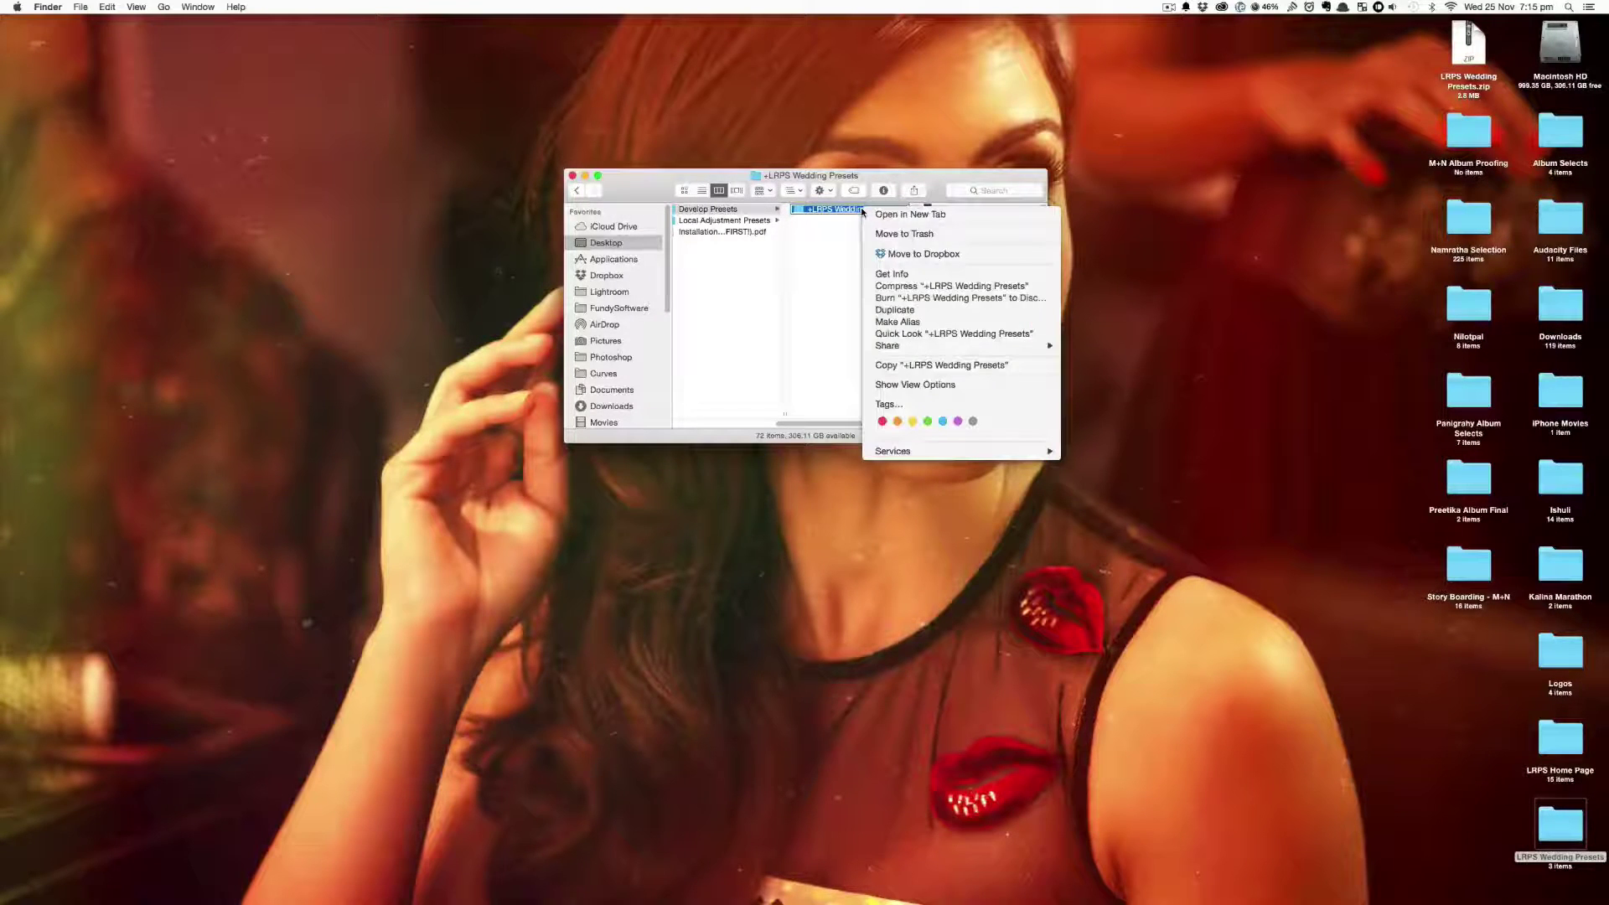
{"action": "left_click", "coordinate": [863, 211]}
{"action": "right_click", "coordinate": [863, 211]}
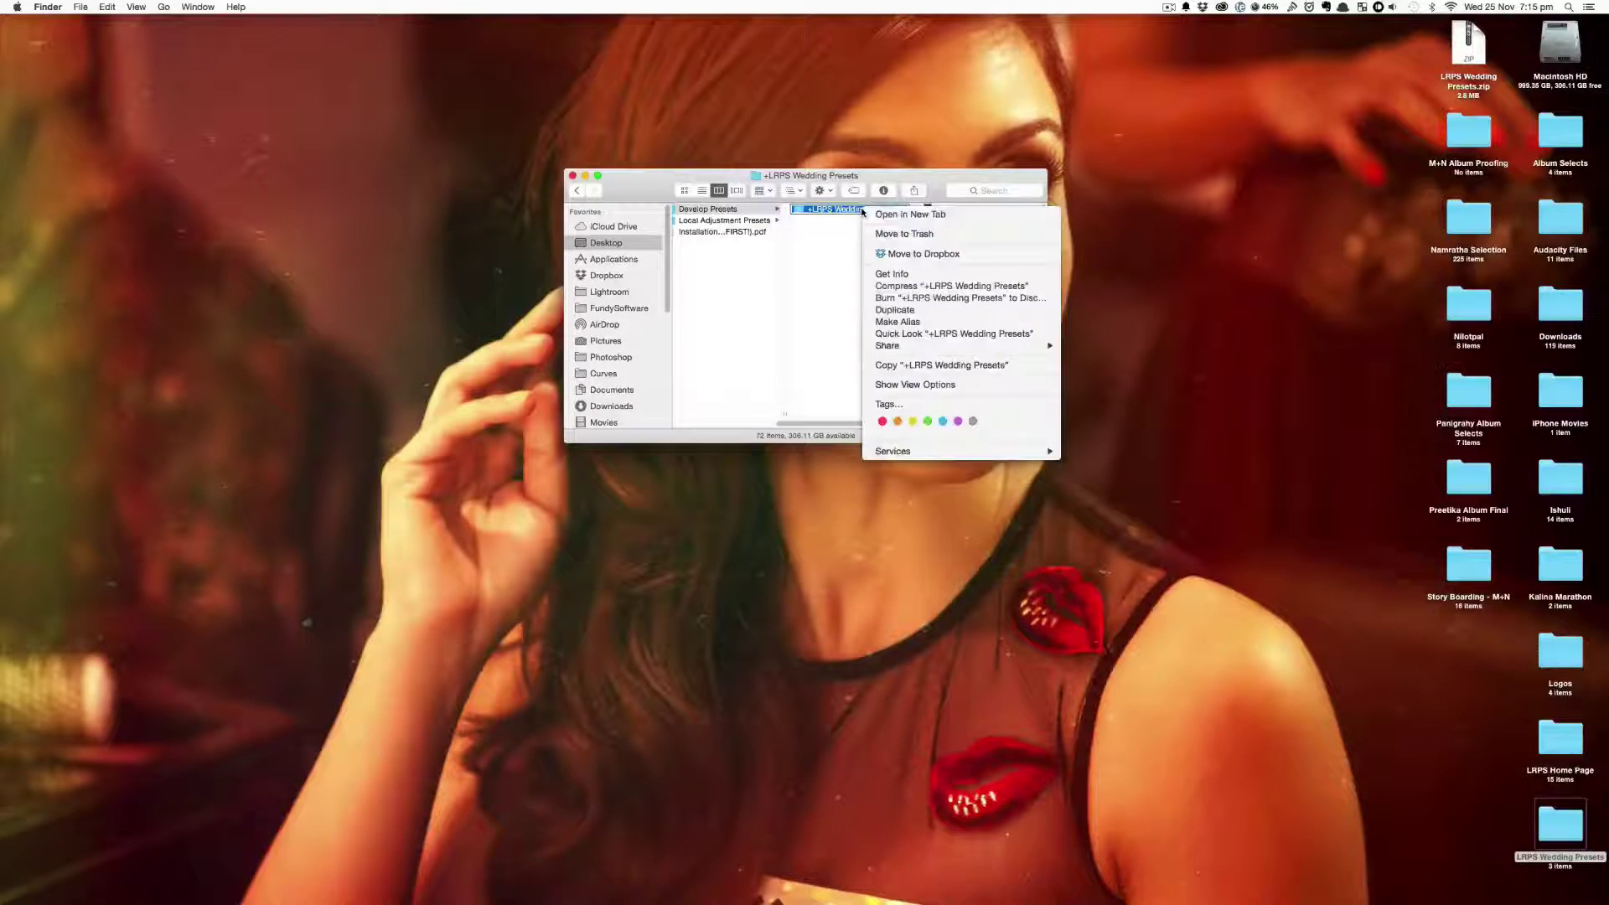
{"action": "left_click", "coordinate": [901, 365]}
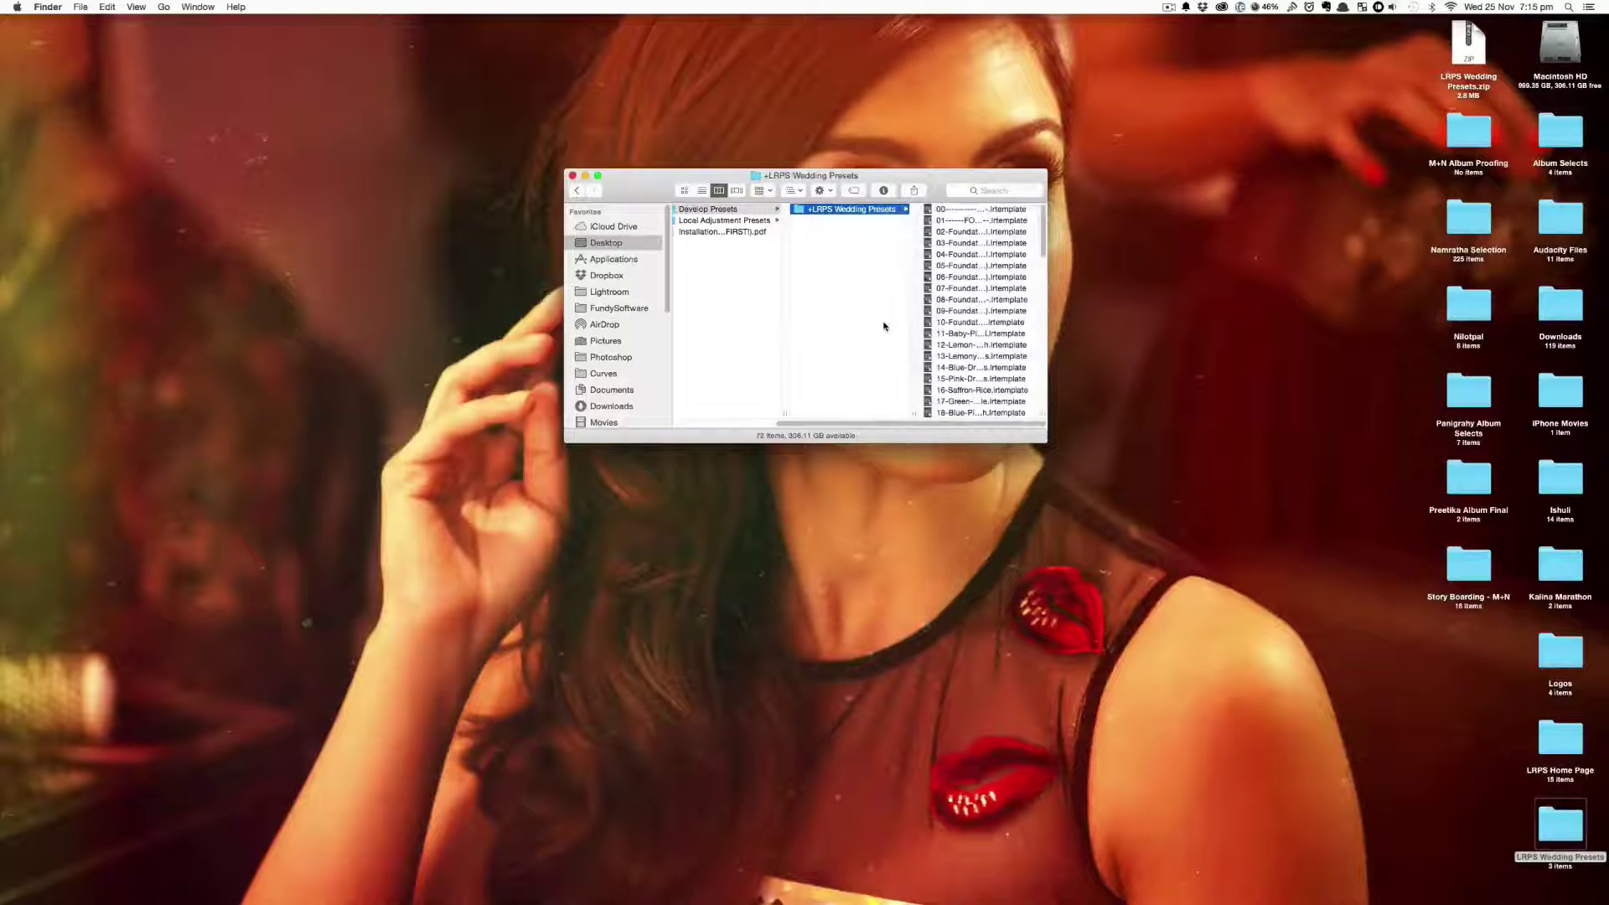
{"action": "key", "text": "Left"}
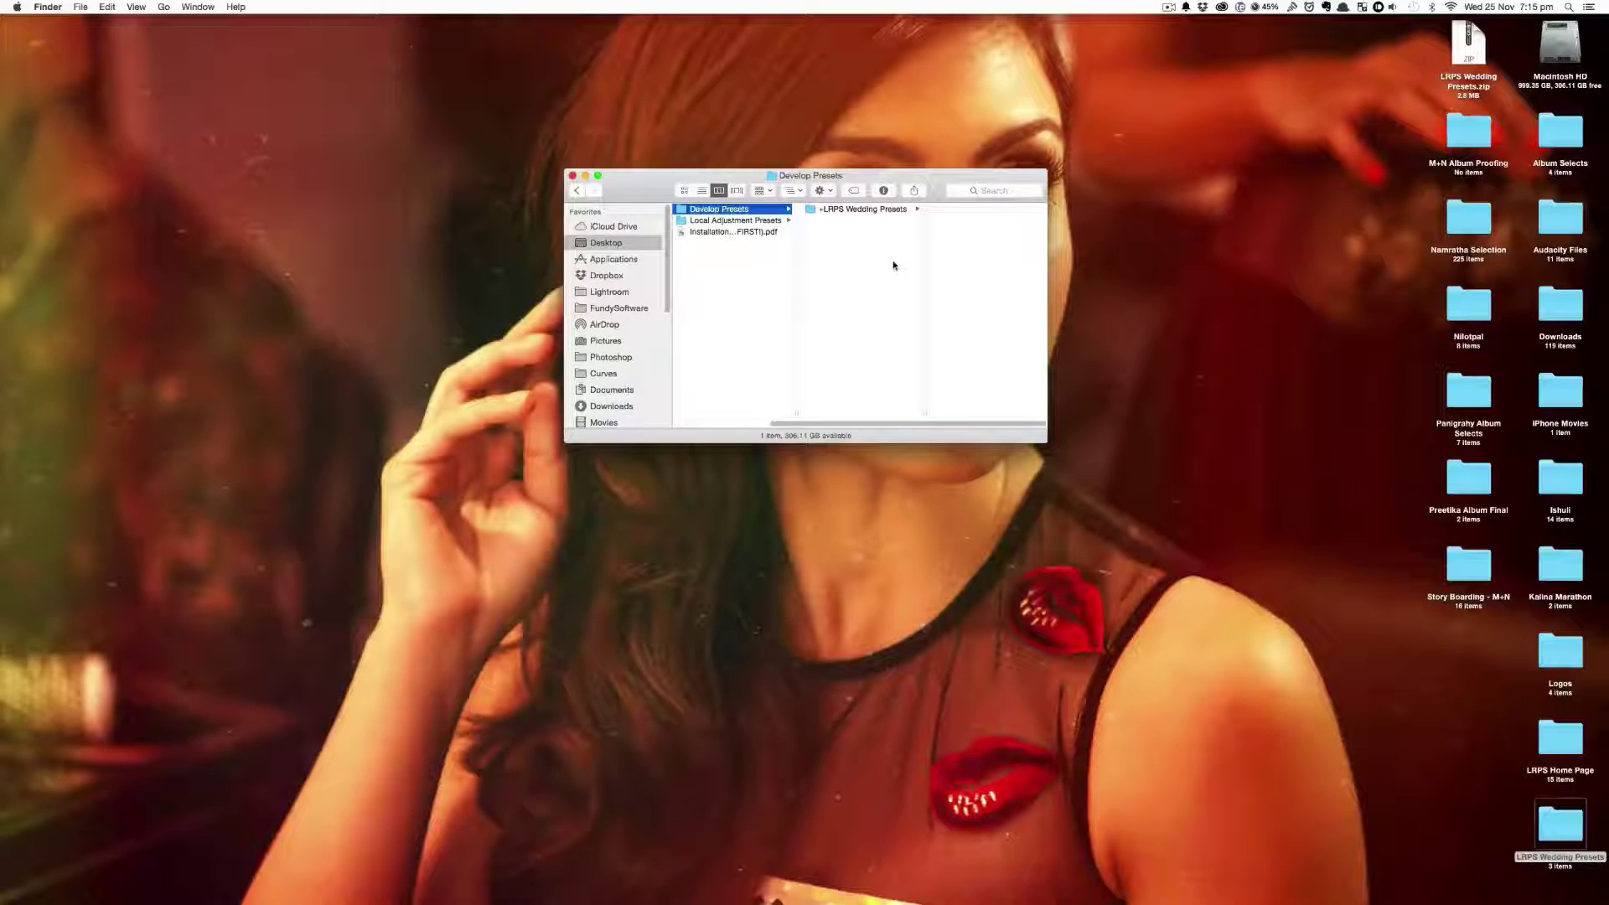
Step: Switch to Adobe Lightroom and open its Preferences
{"action": "mouse_move", "coordinate": [2, 344]}
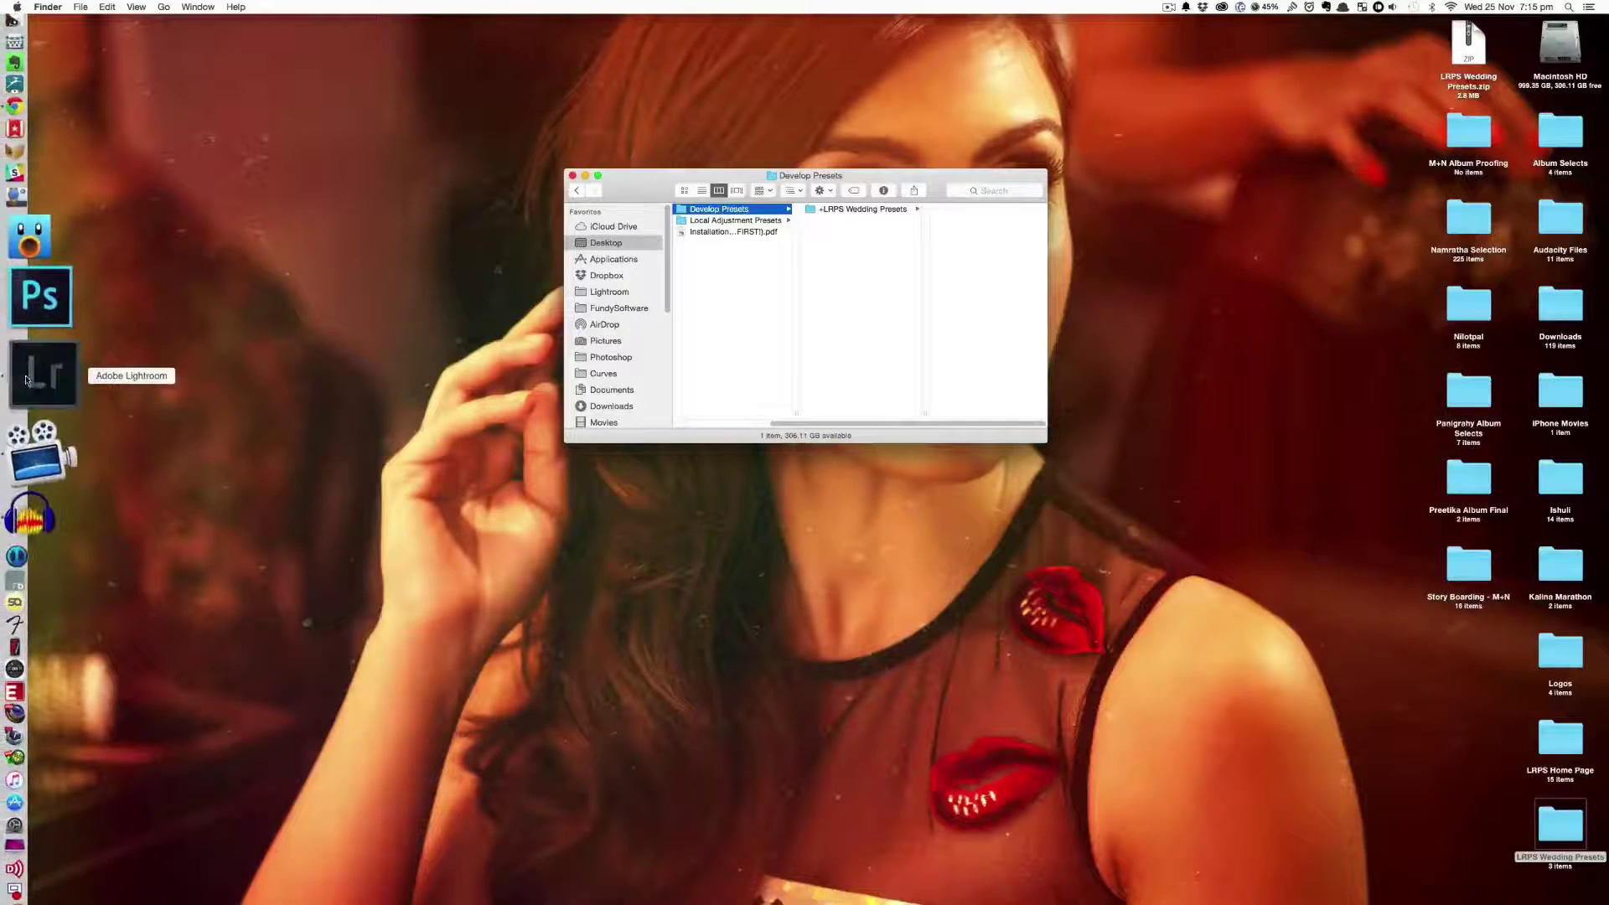
{"action": "left_click", "coordinate": [26, 378]}
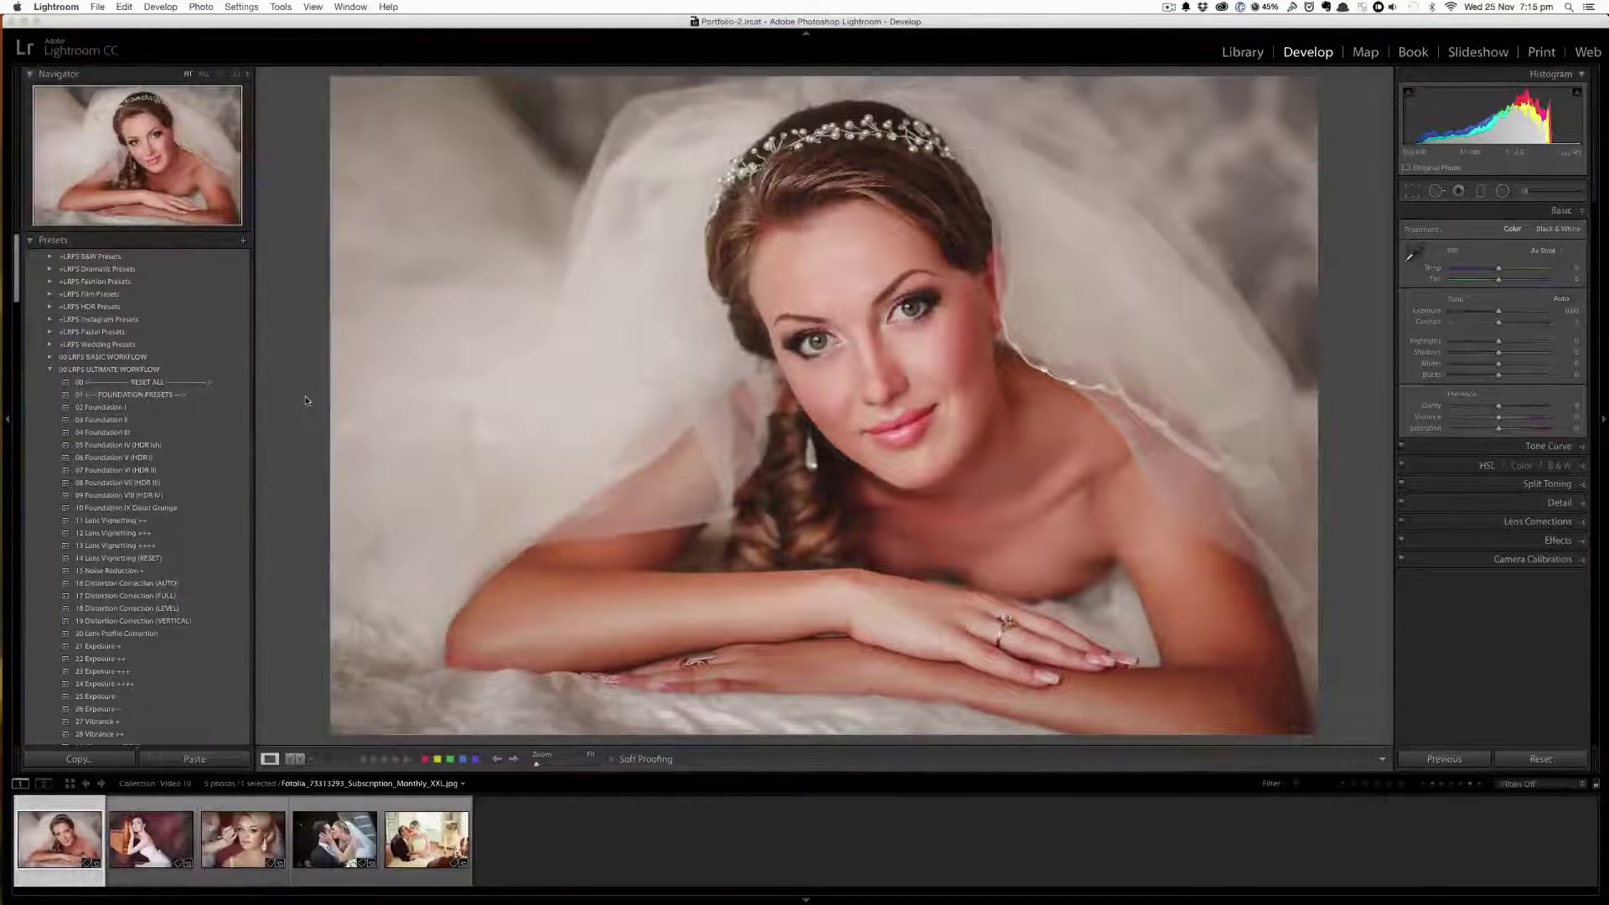
{"action": "left_click", "coordinate": [50, 5]}
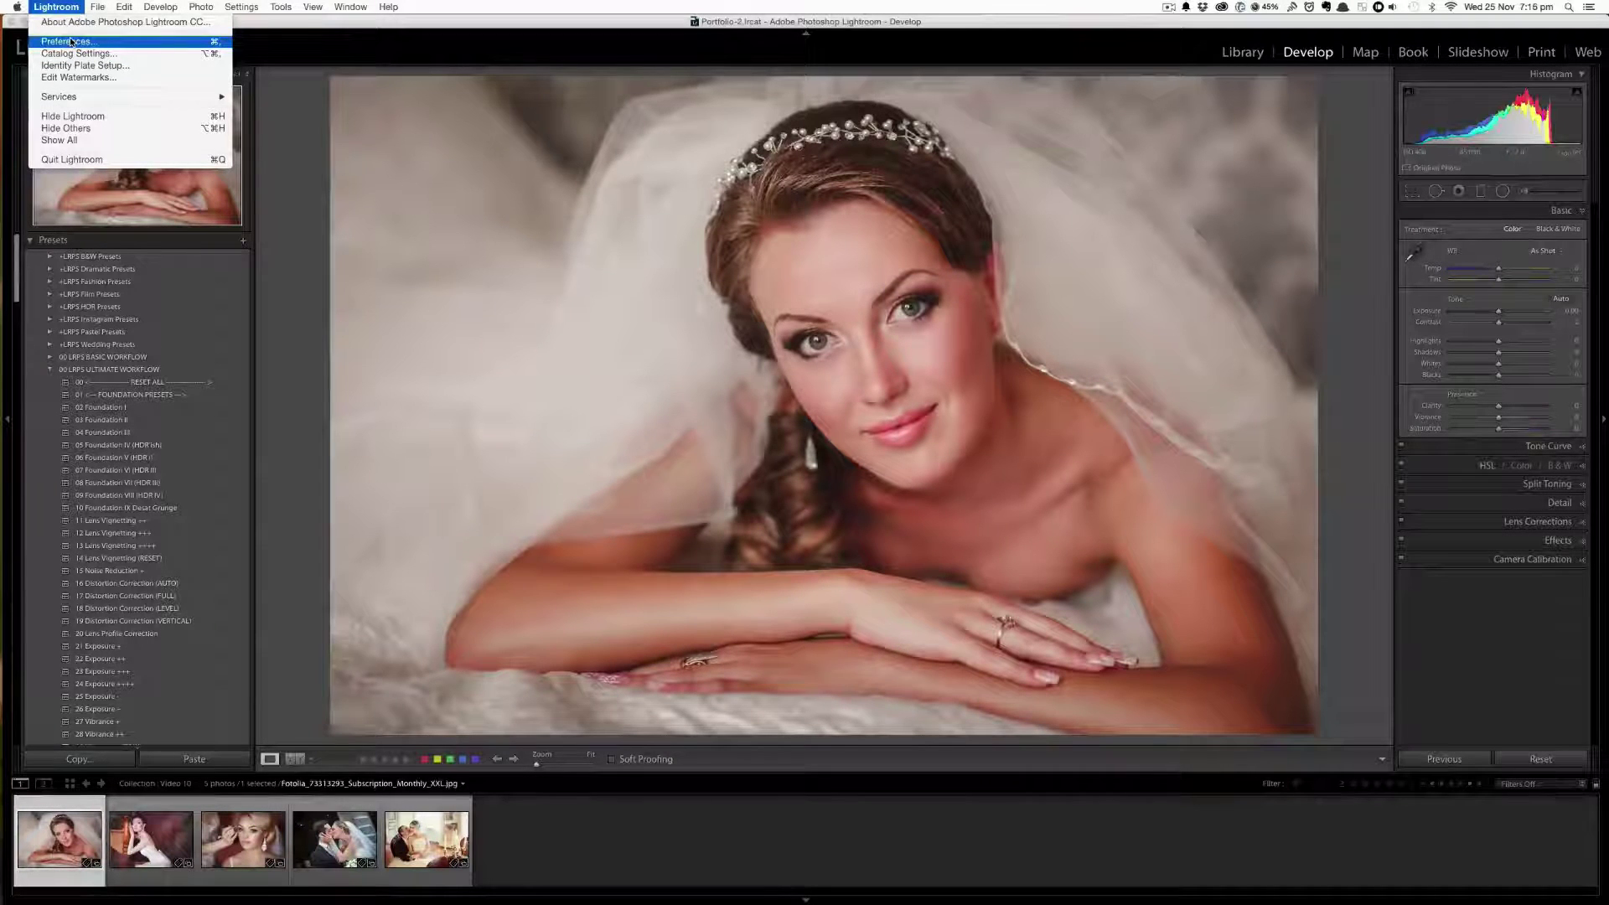
{"action": "left_click", "coordinate": [56, 7]}
{"action": "left_click", "coordinate": [56, 7]}
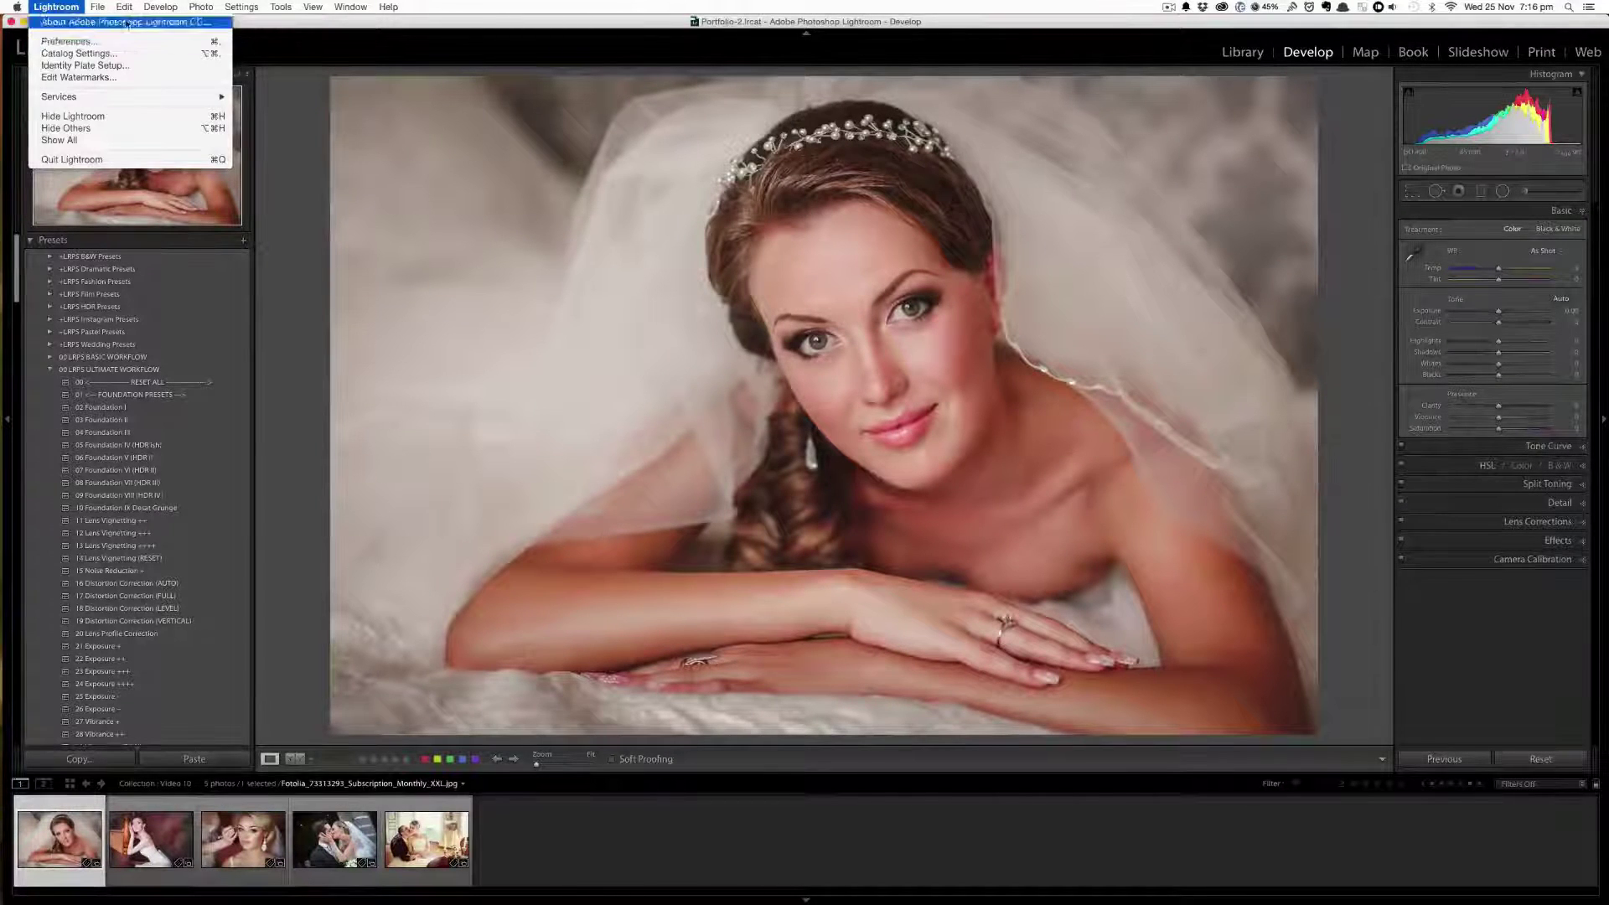
{"action": "mouse_move", "coordinate": [131, 8]}
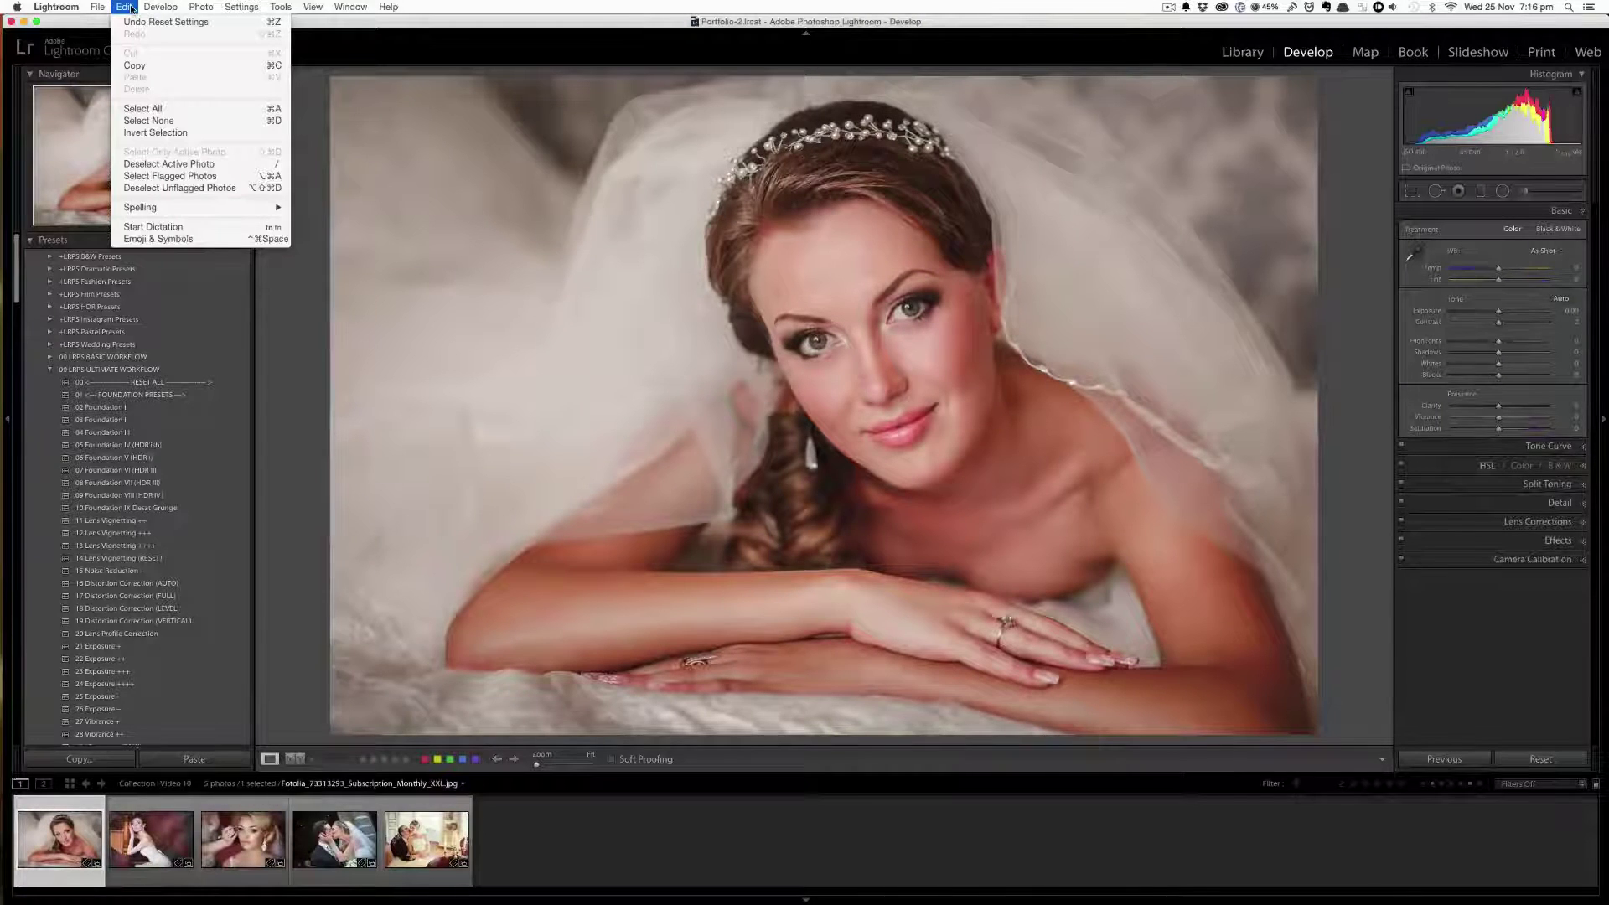
{"action": "mouse_move", "coordinate": [70, 7]}
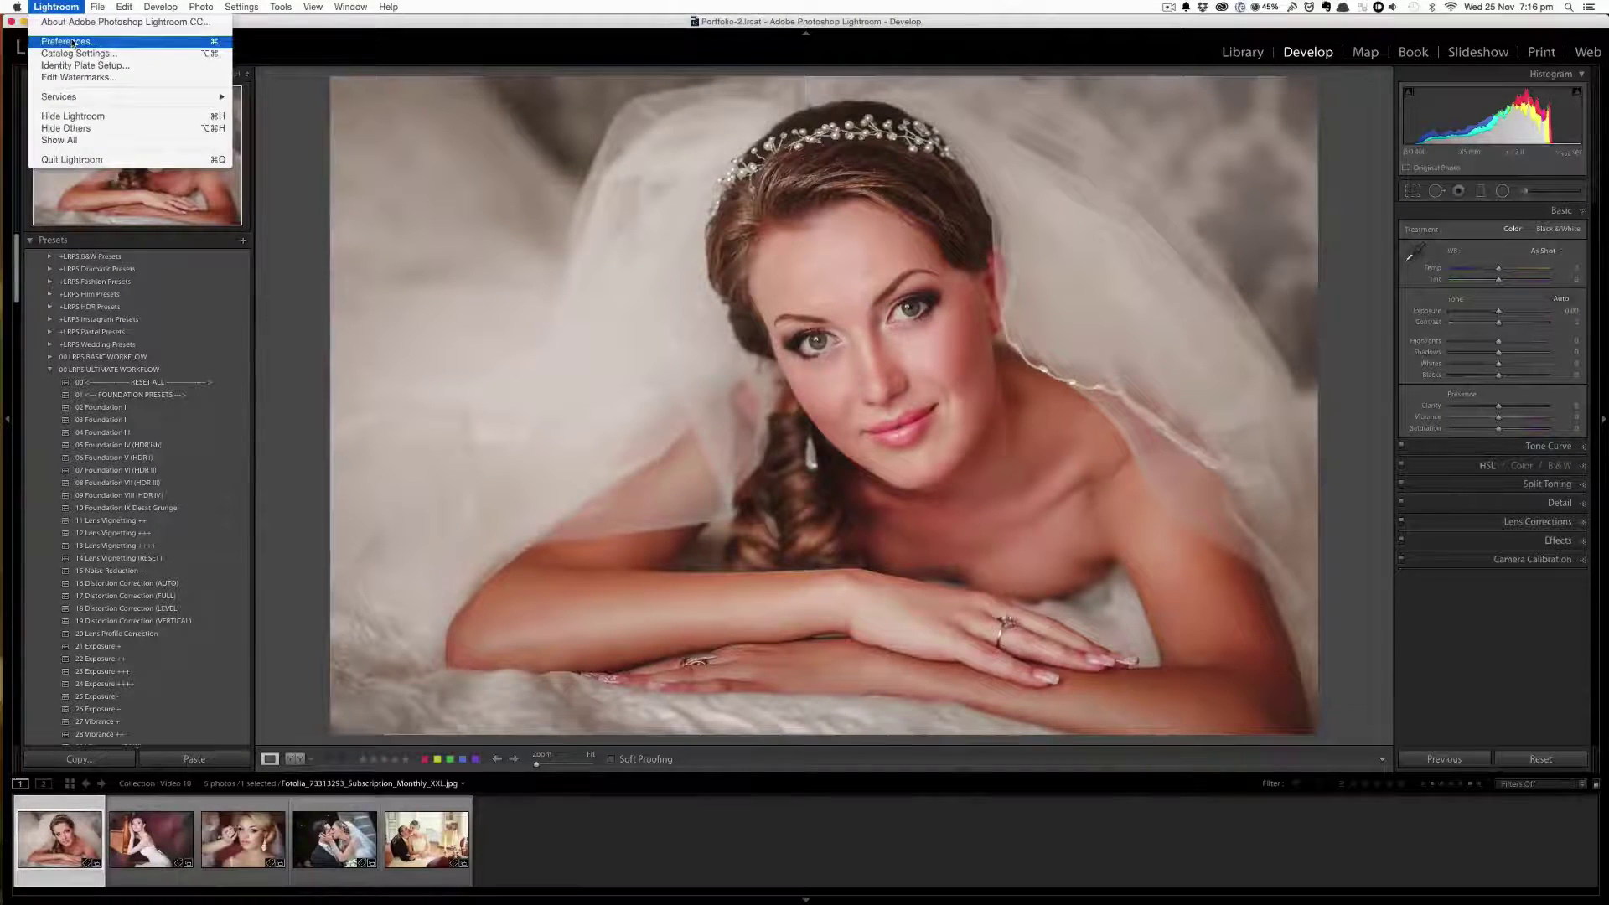
{"action": "left_click", "coordinate": [72, 42]}
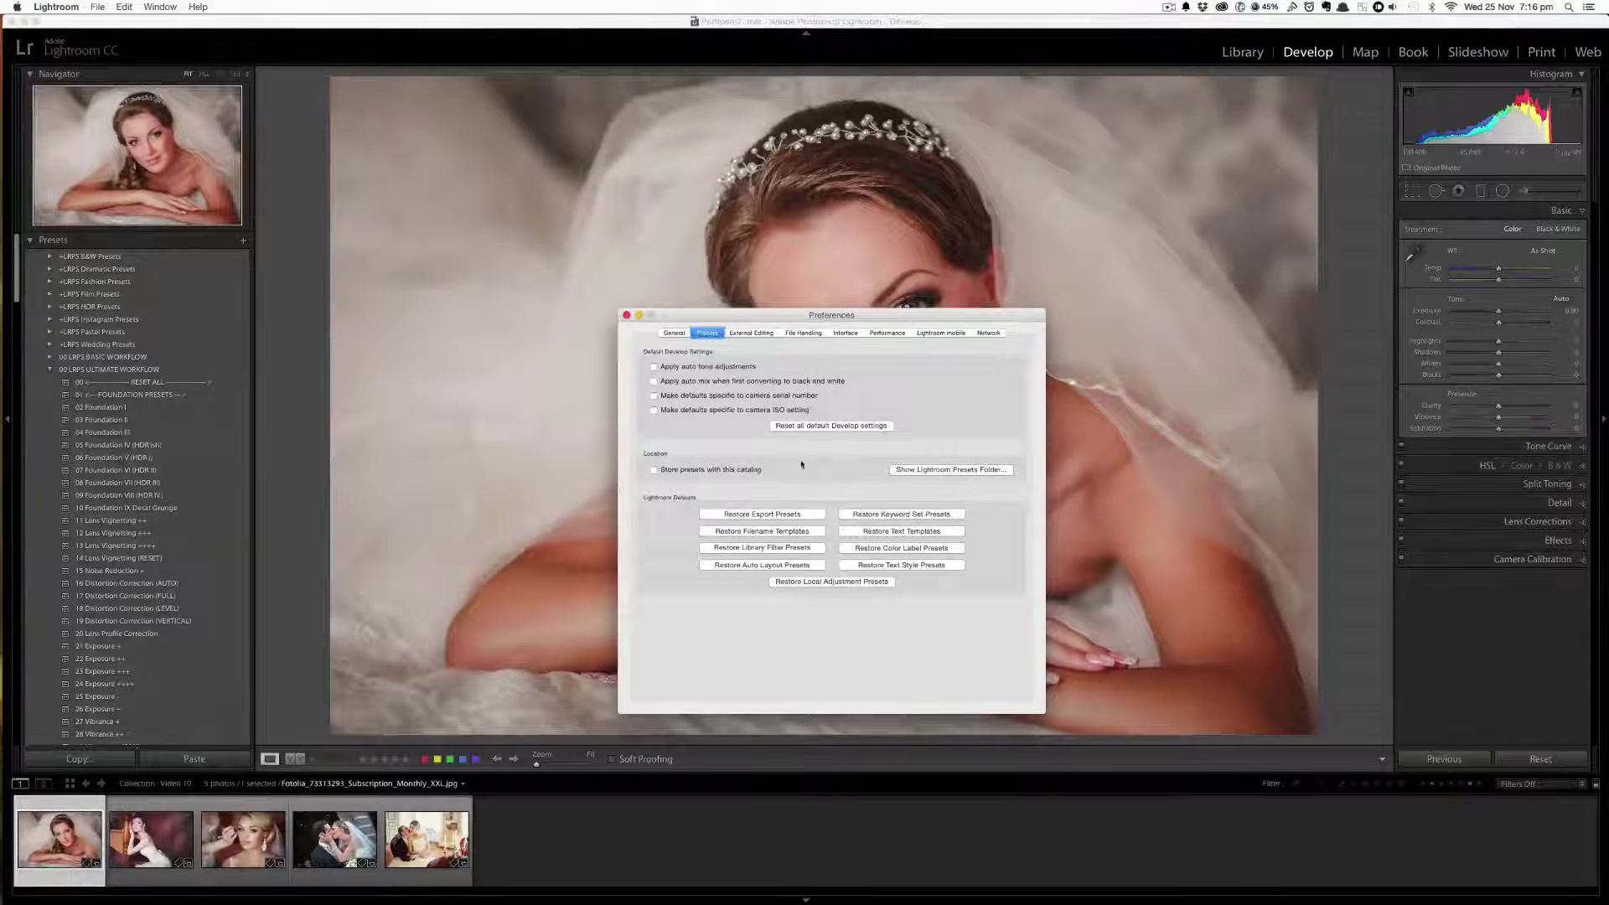
Step: Reveal the Lightroom presets folder in Finder from the Presets preferences
{"action": "left_click", "coordinate": [676, 333]}
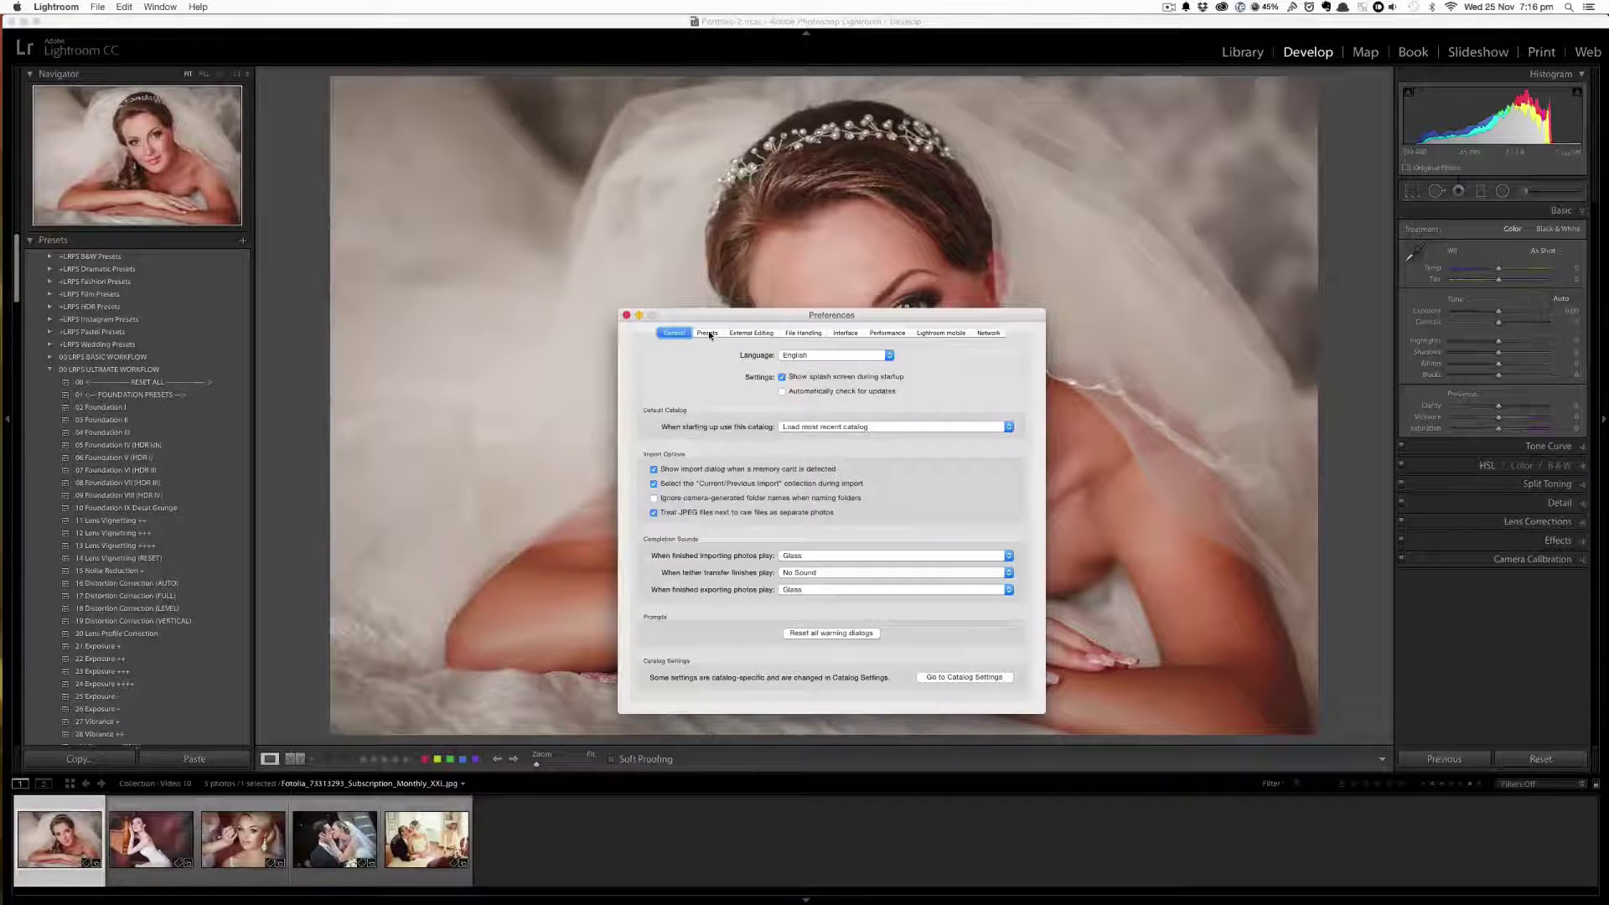
{"action": "left_click", "coordinate": [708, 333]}
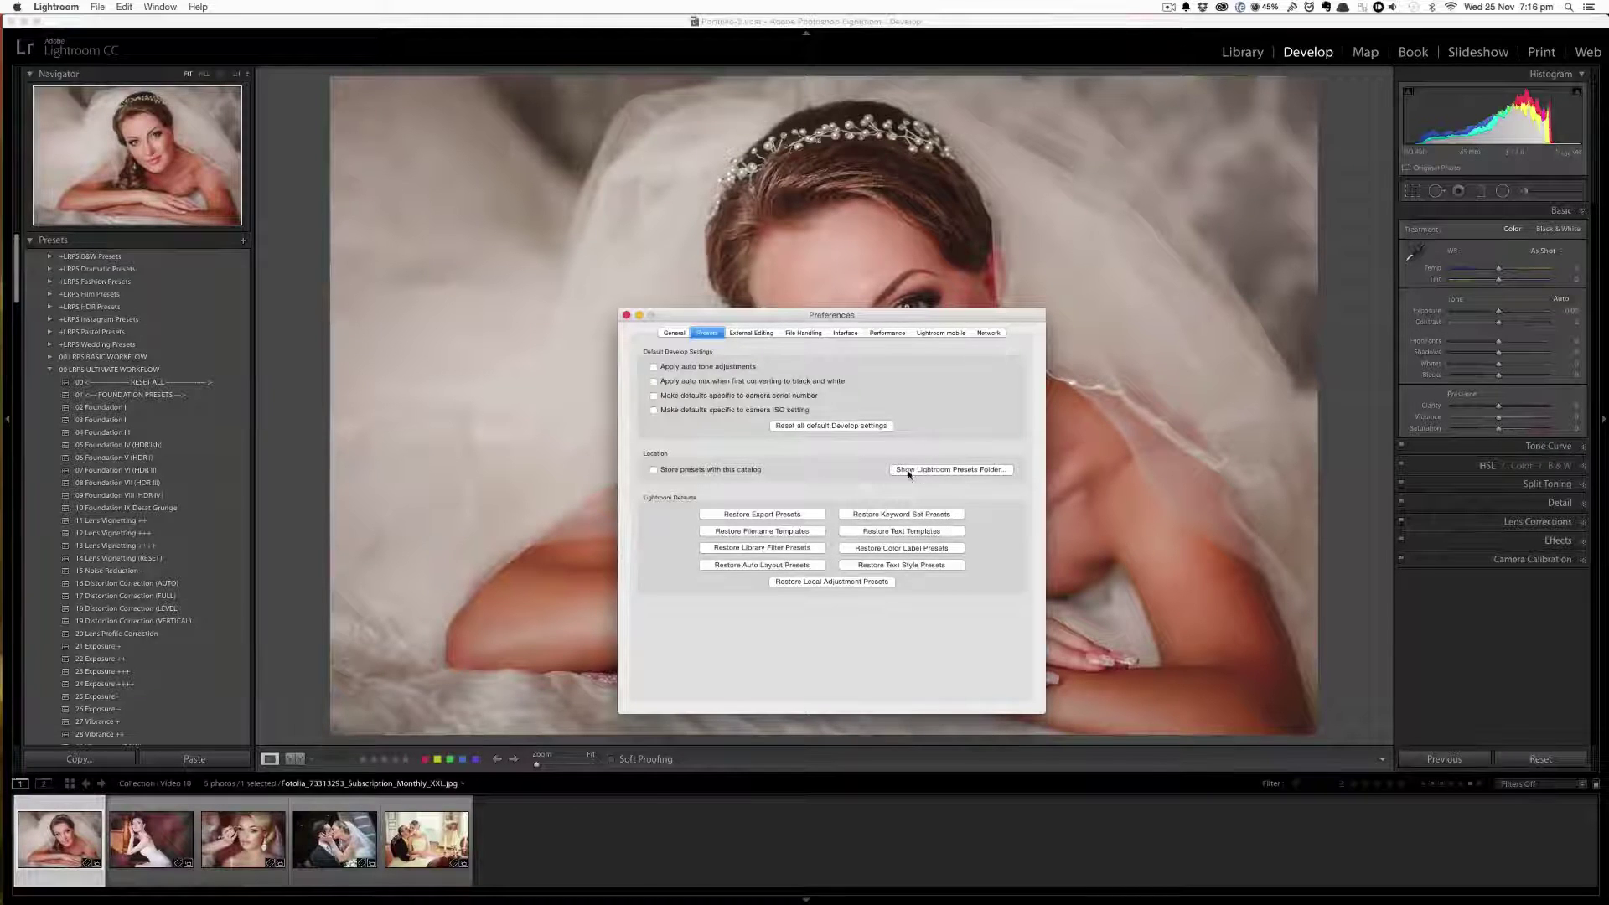
{"action": "left_click", "coordinate": [957, 474]}
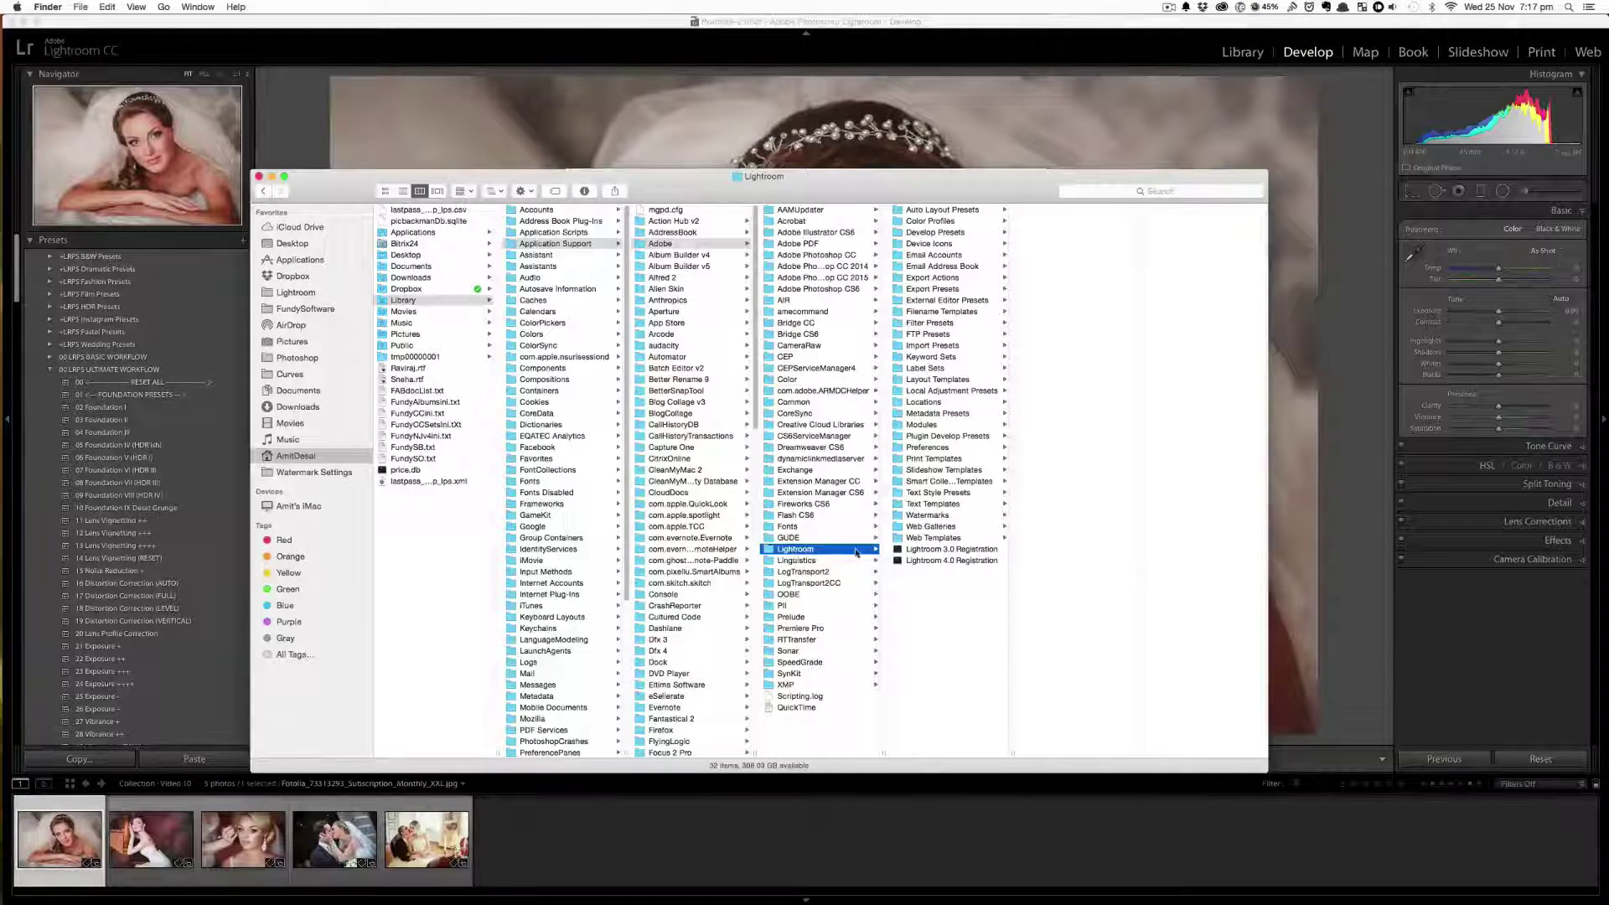
Step: Try to paste the copied +LRPS Wedding Presets folder into Lightroom's Develop Presets folder, declining to replace the existing one
{"action": "left_click", "coordinate": [977, 233]}
{"action": "right_click", "coordinate": [1080, 374]}
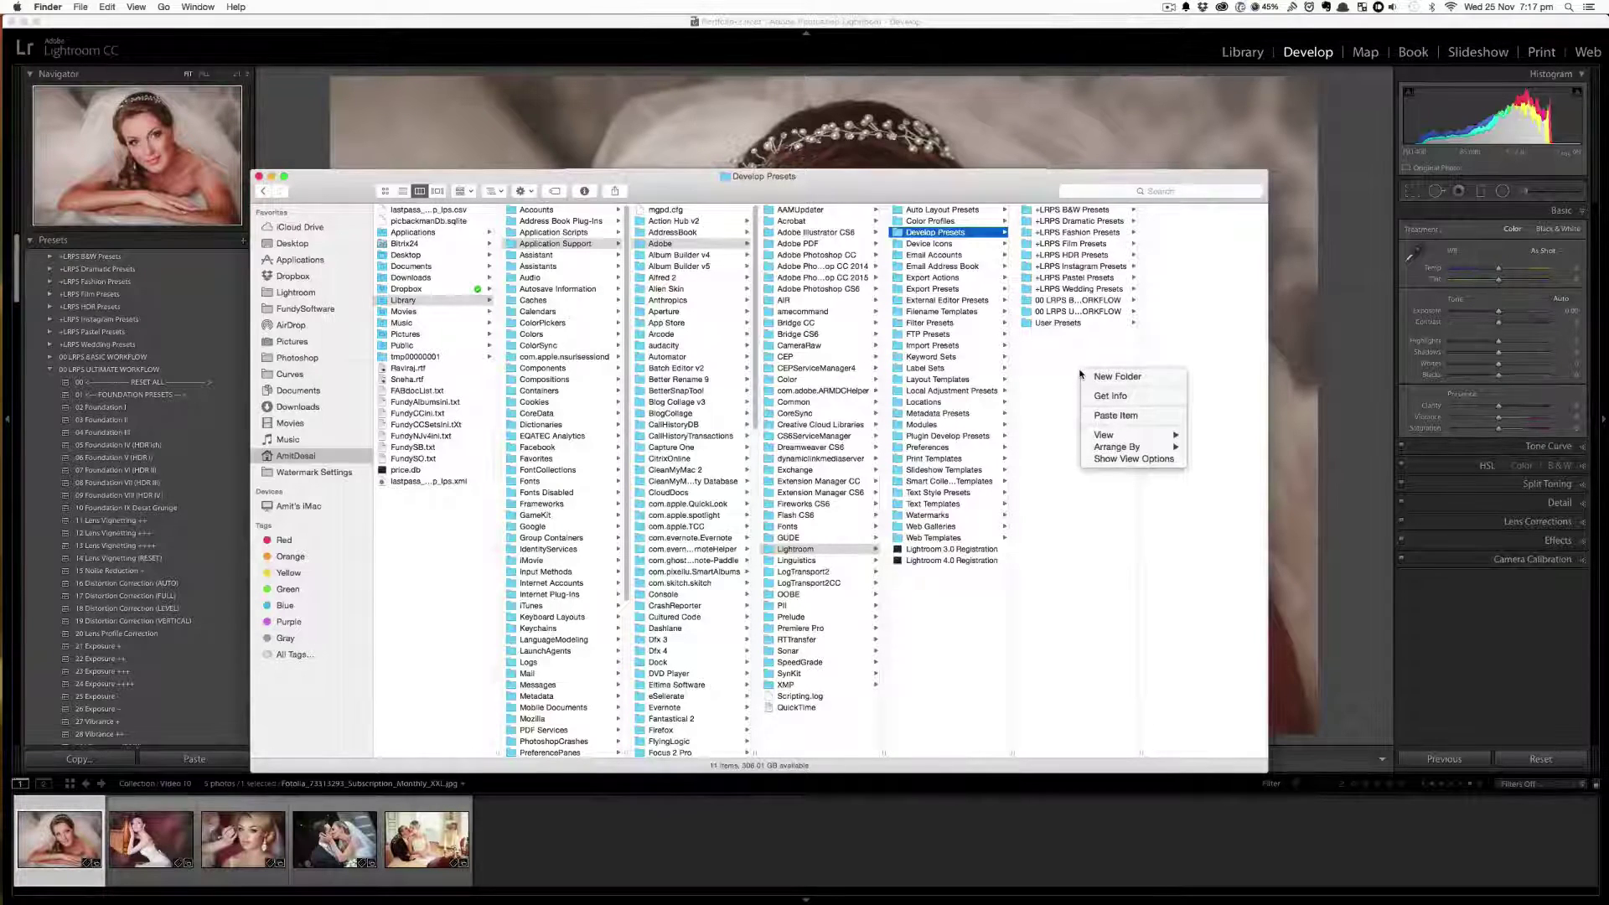
{"action": "left_click", "coordinate": [1117, 417]}
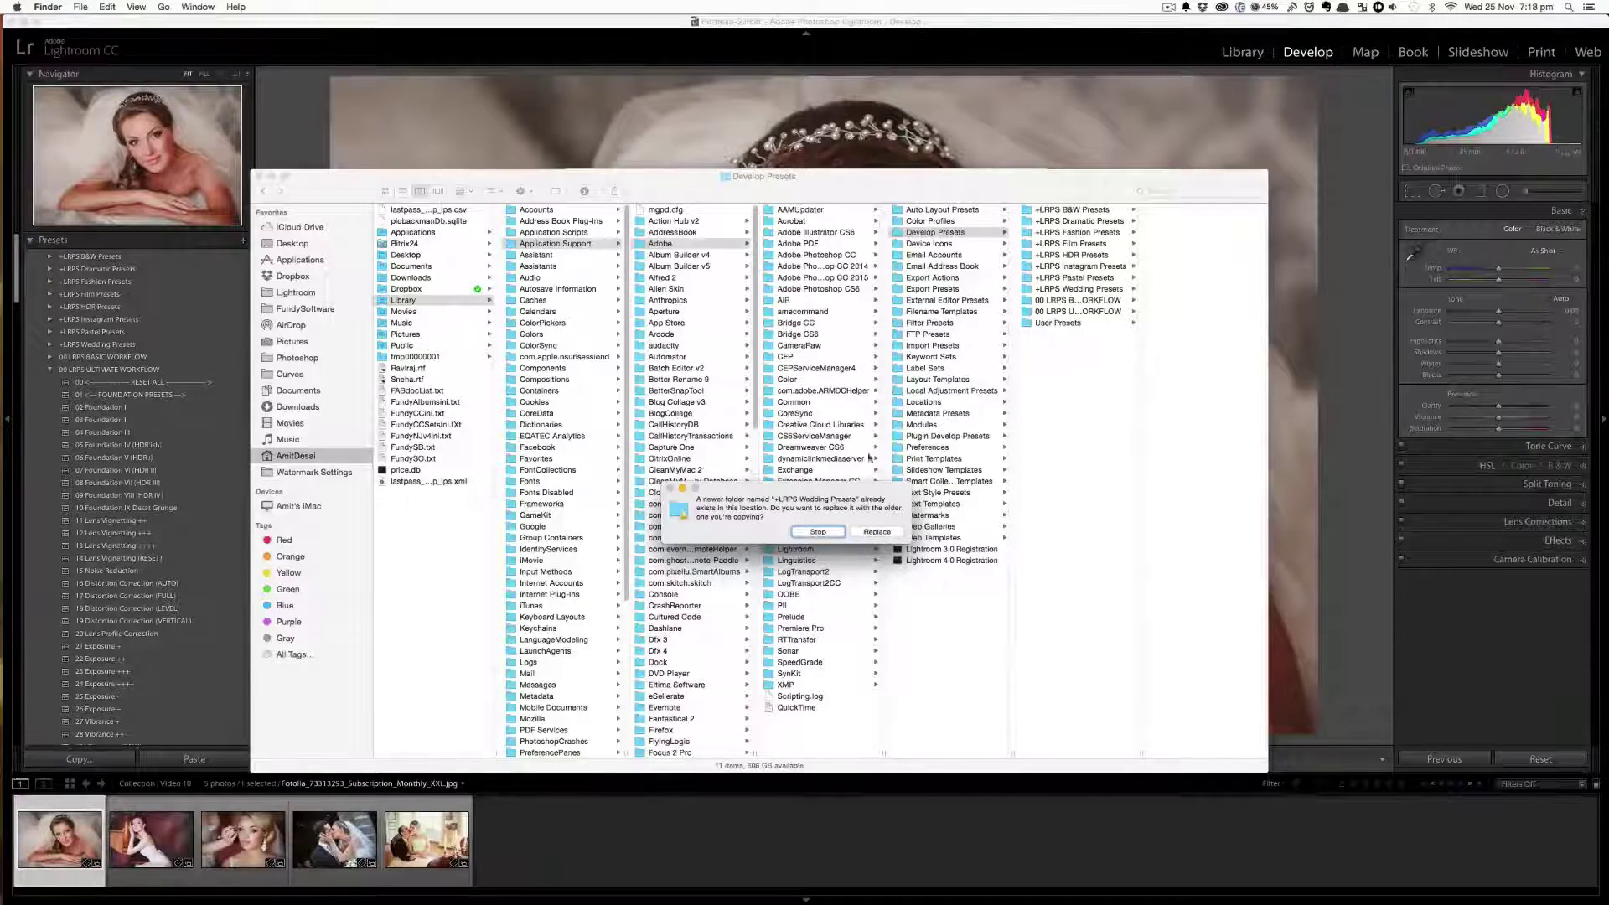
{"action": "left_click", "coordinate": [813, 531]}
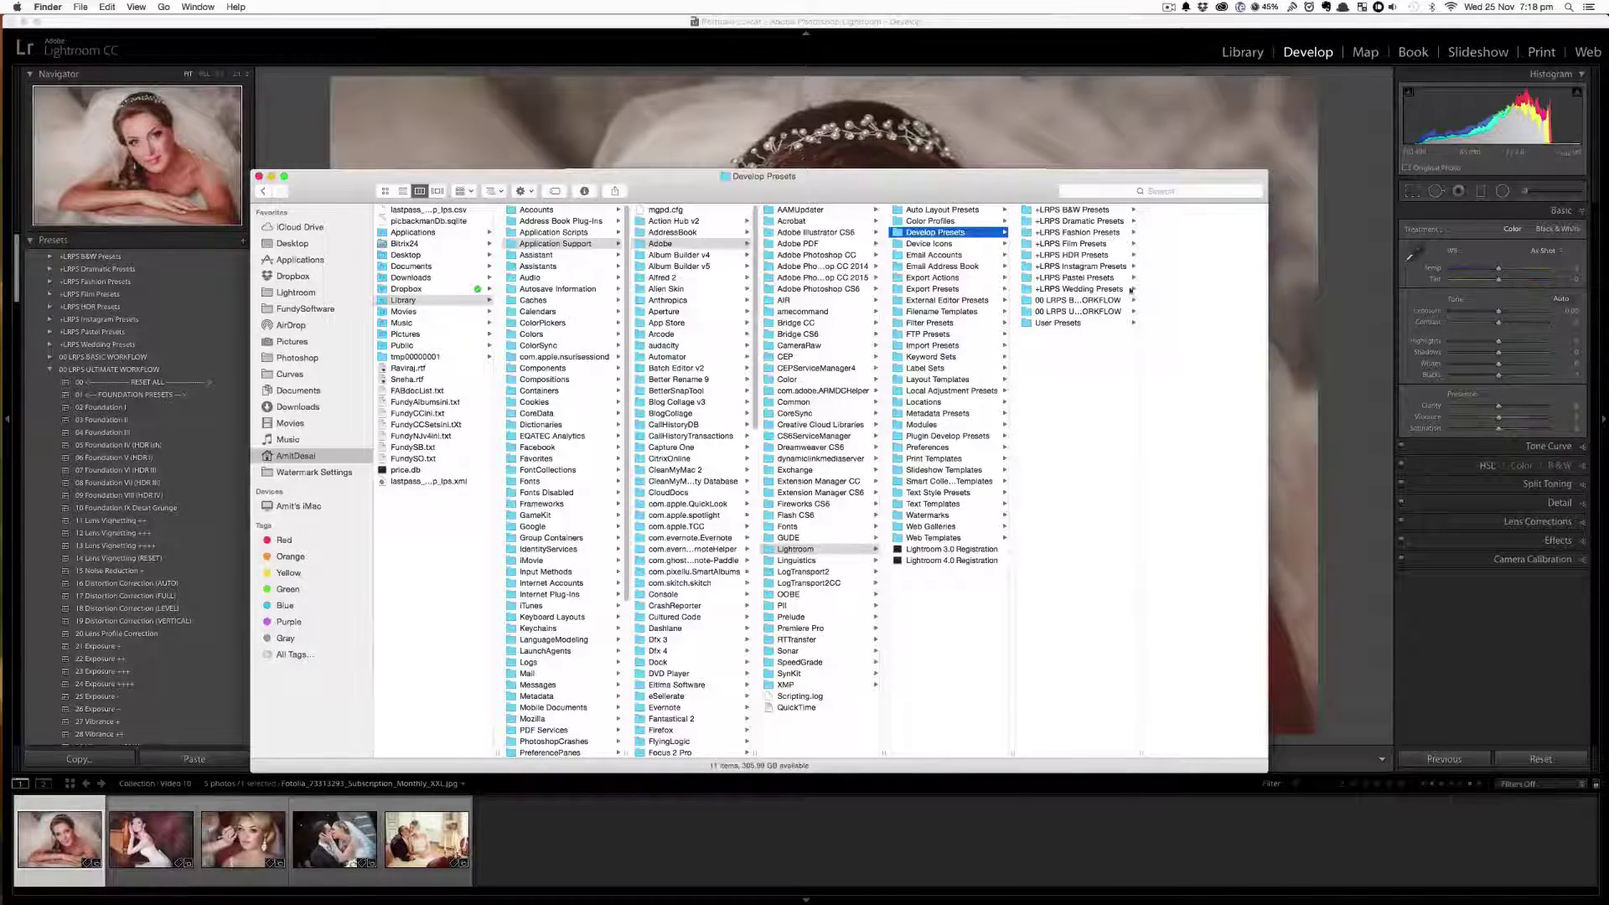
Step: Hide Lightroom, close the Finder window and reopen the LRPS Wedding Presets folder from the desktop
{"action": "left_click", "coordinate": [1336, 215]}
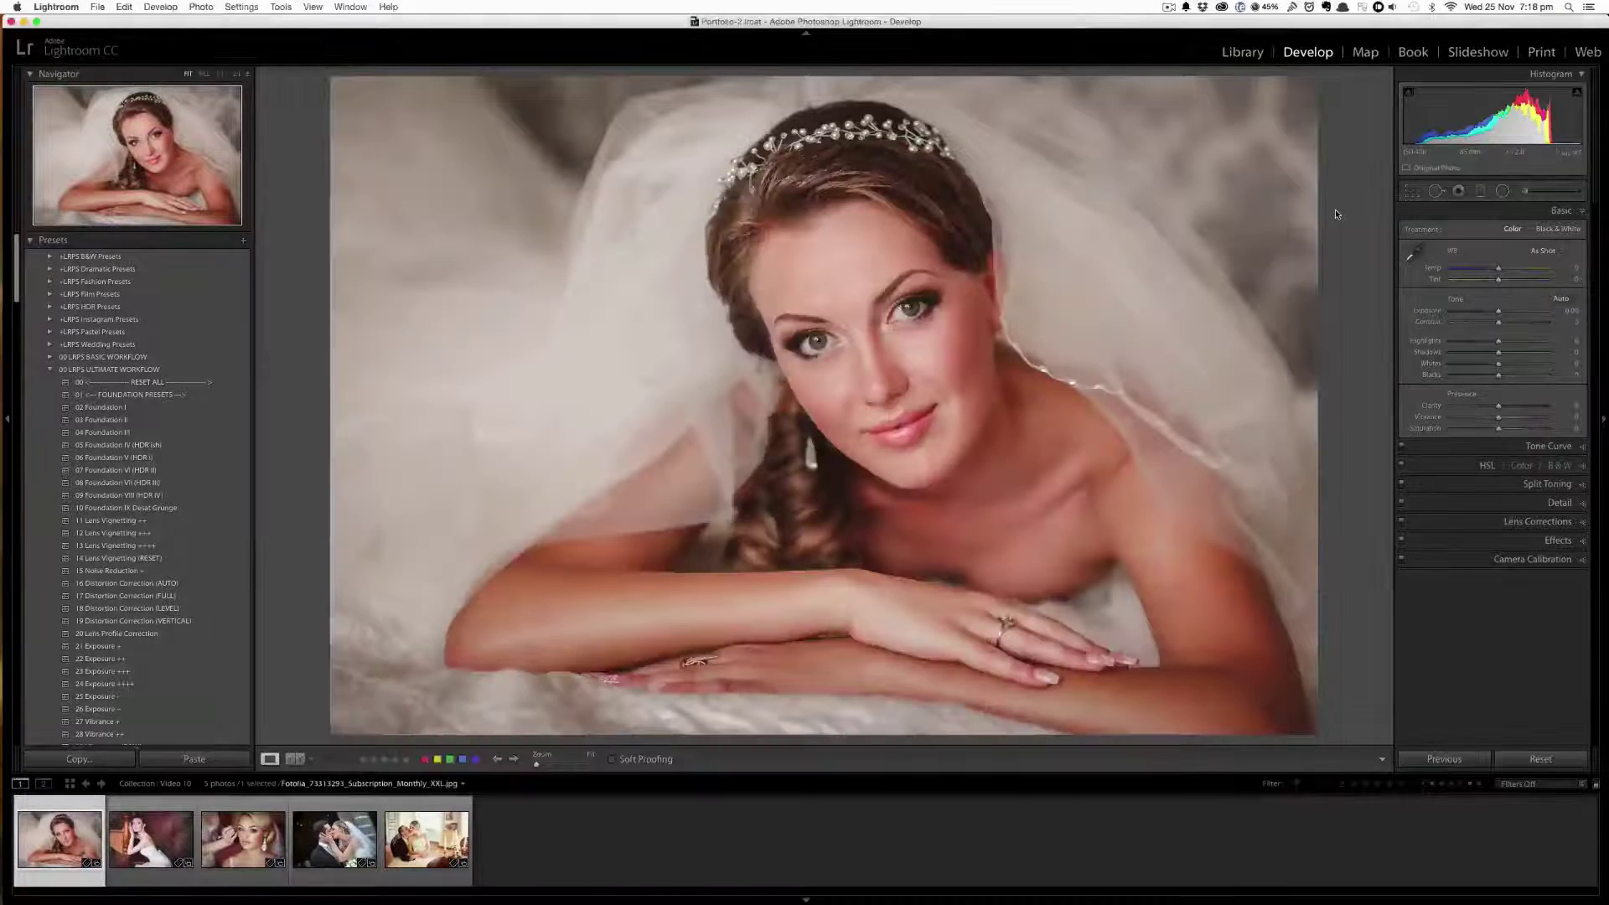
{"action": "key", "text": "cmd+h"}
{"action": "key", "text": "cmd+w"}
{"action": "left_click", "coordinate": [1546, 826]}
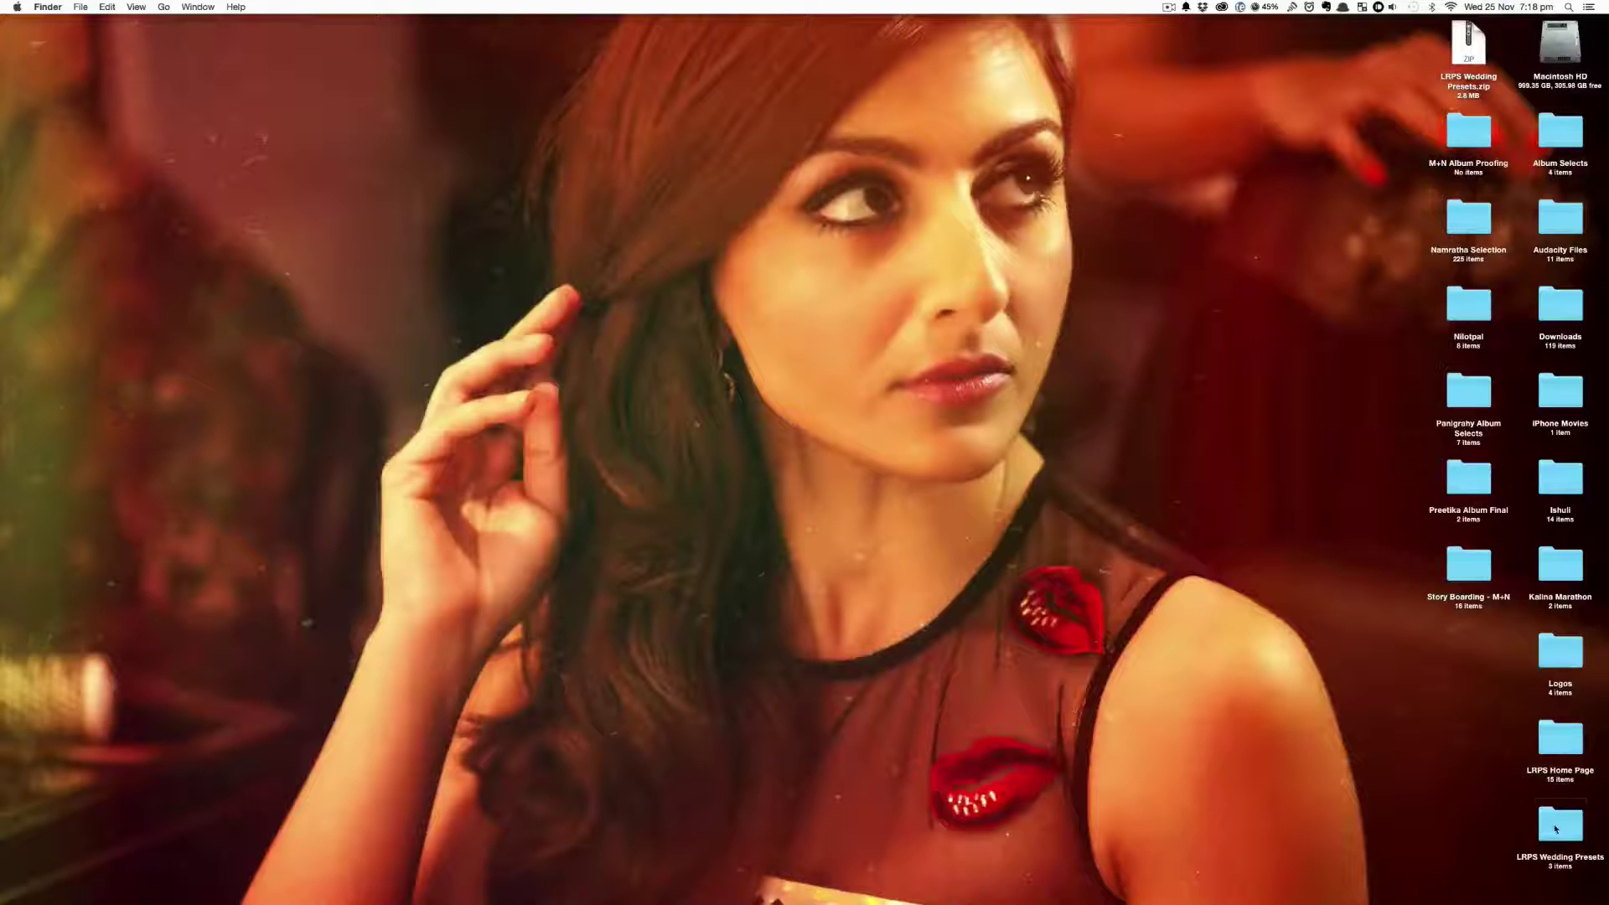
{"action": "double_click", "coordinate": [1546, 825]}
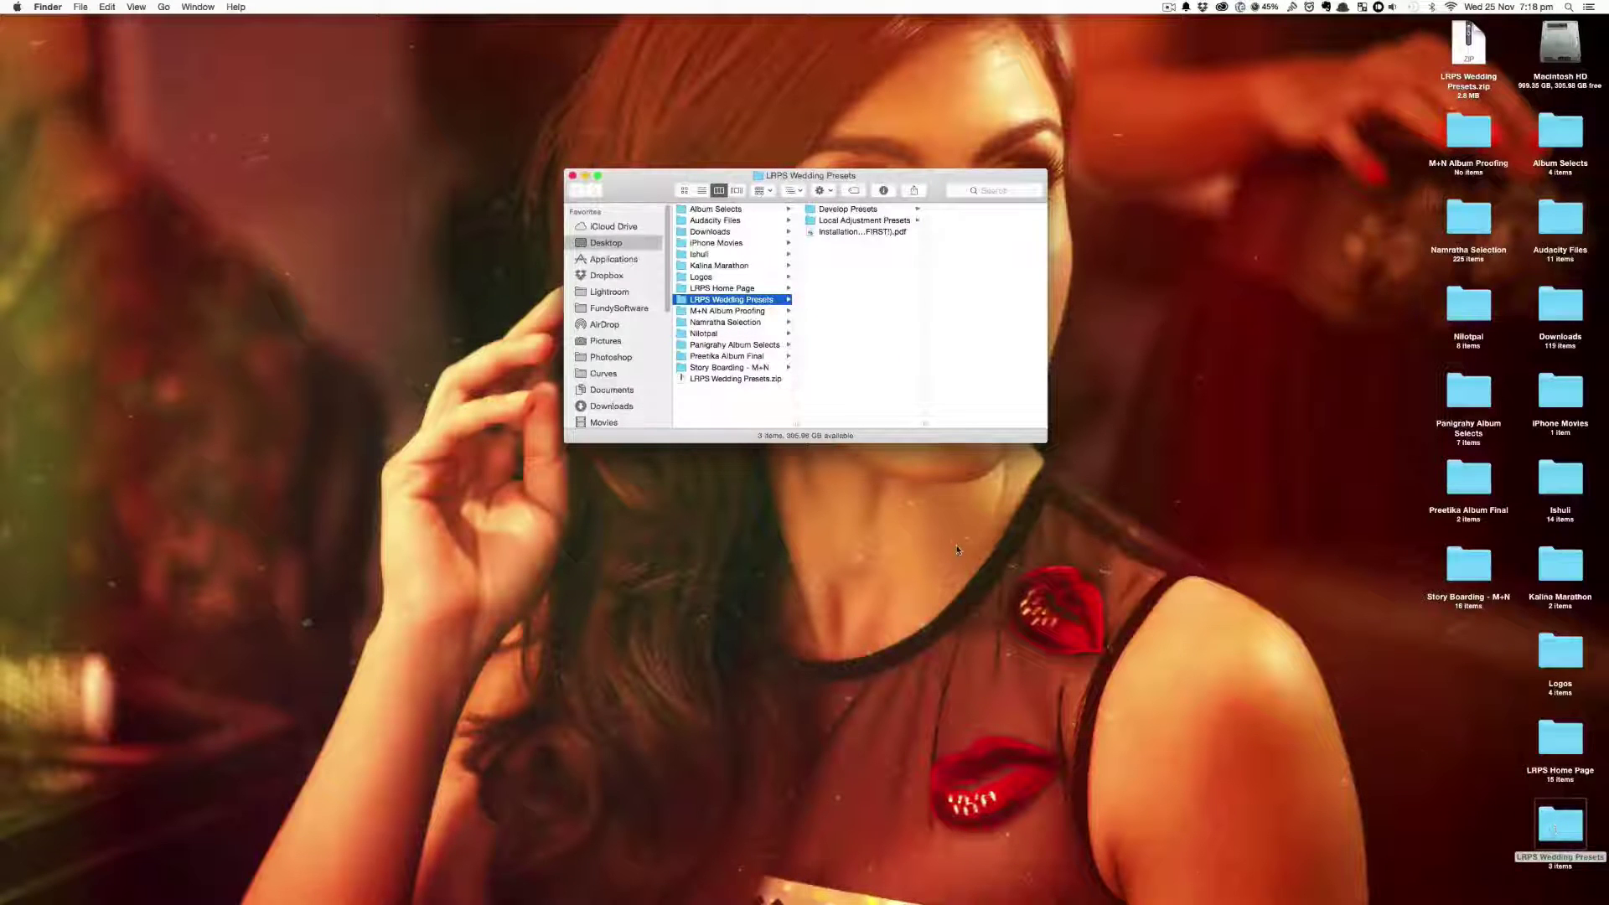
{"action": "key", "text": "super+w"}
{"action": "double_click", "coordinate": [1569, 825]}
Step: Copy all the template files inside the Local Adjustment Presets folder
{"action": "left_click", "coordinate": [863, 221]}
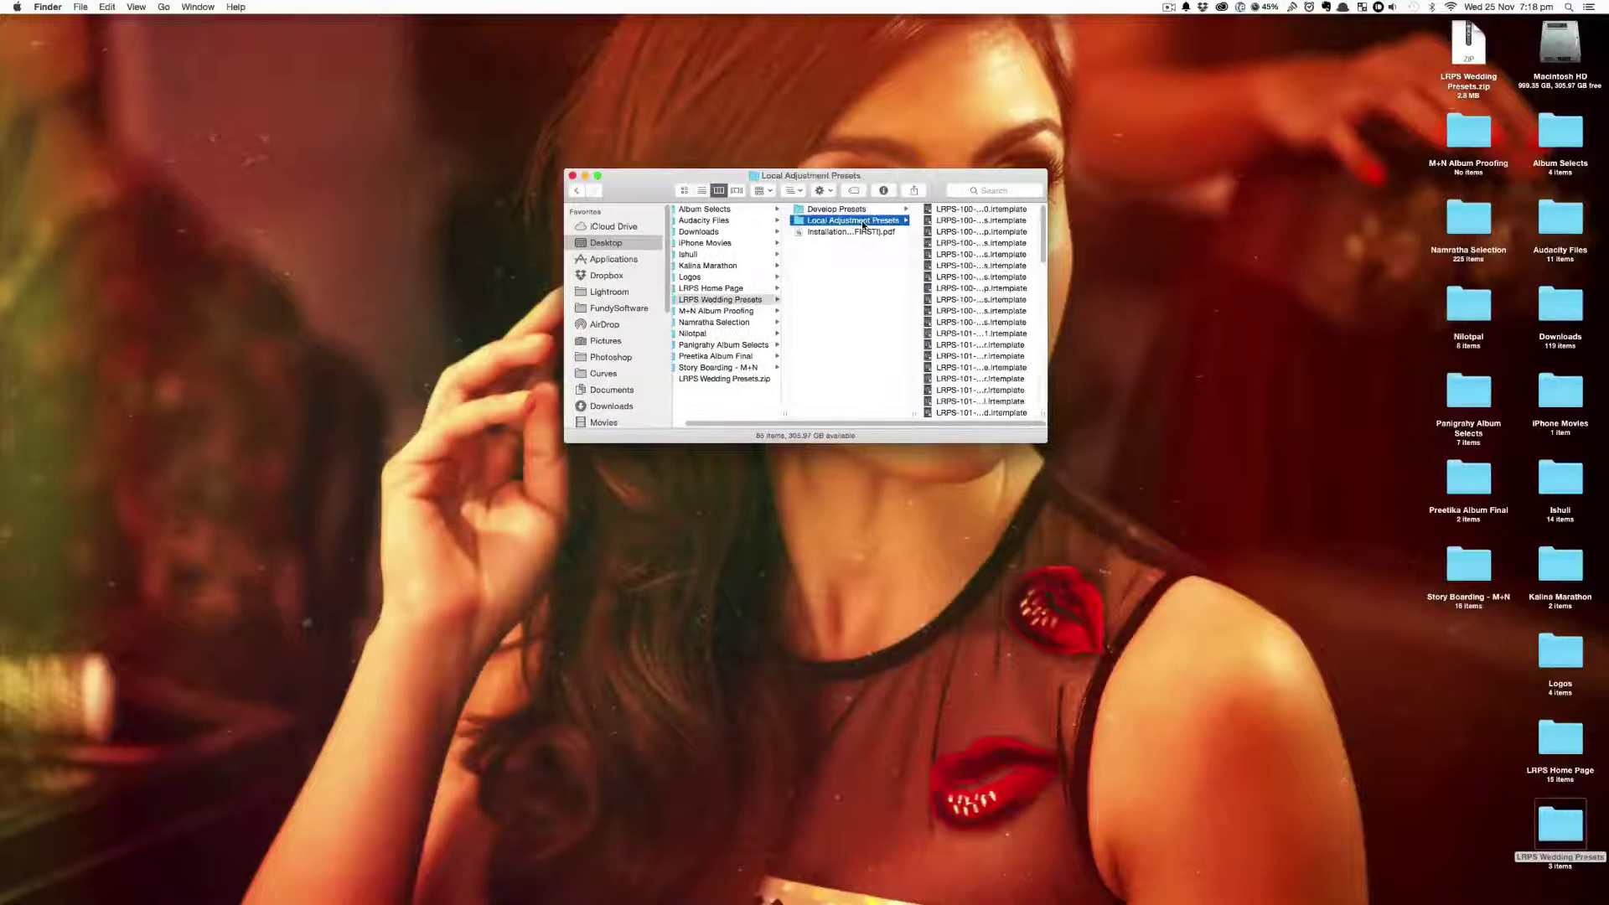
{"action": "key", "text": "Right"}
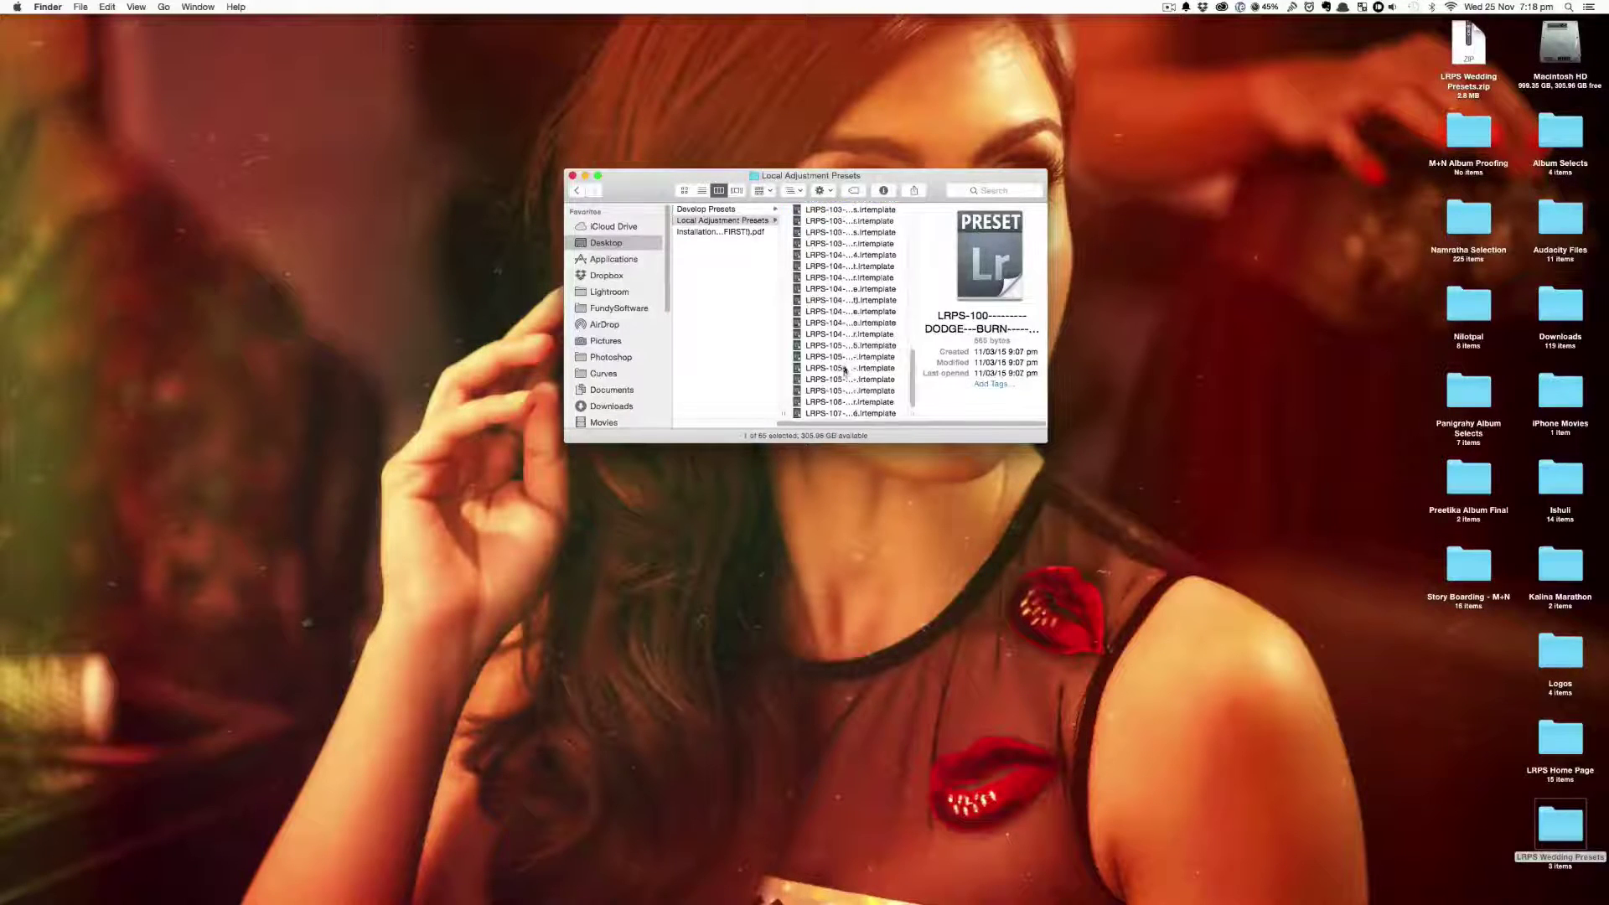
{"action": "scroll", "coordinate": [828, 302], "scroll_direction": "down", "scroll_amount": 10}
{"action": "key", "text": "super+a"}
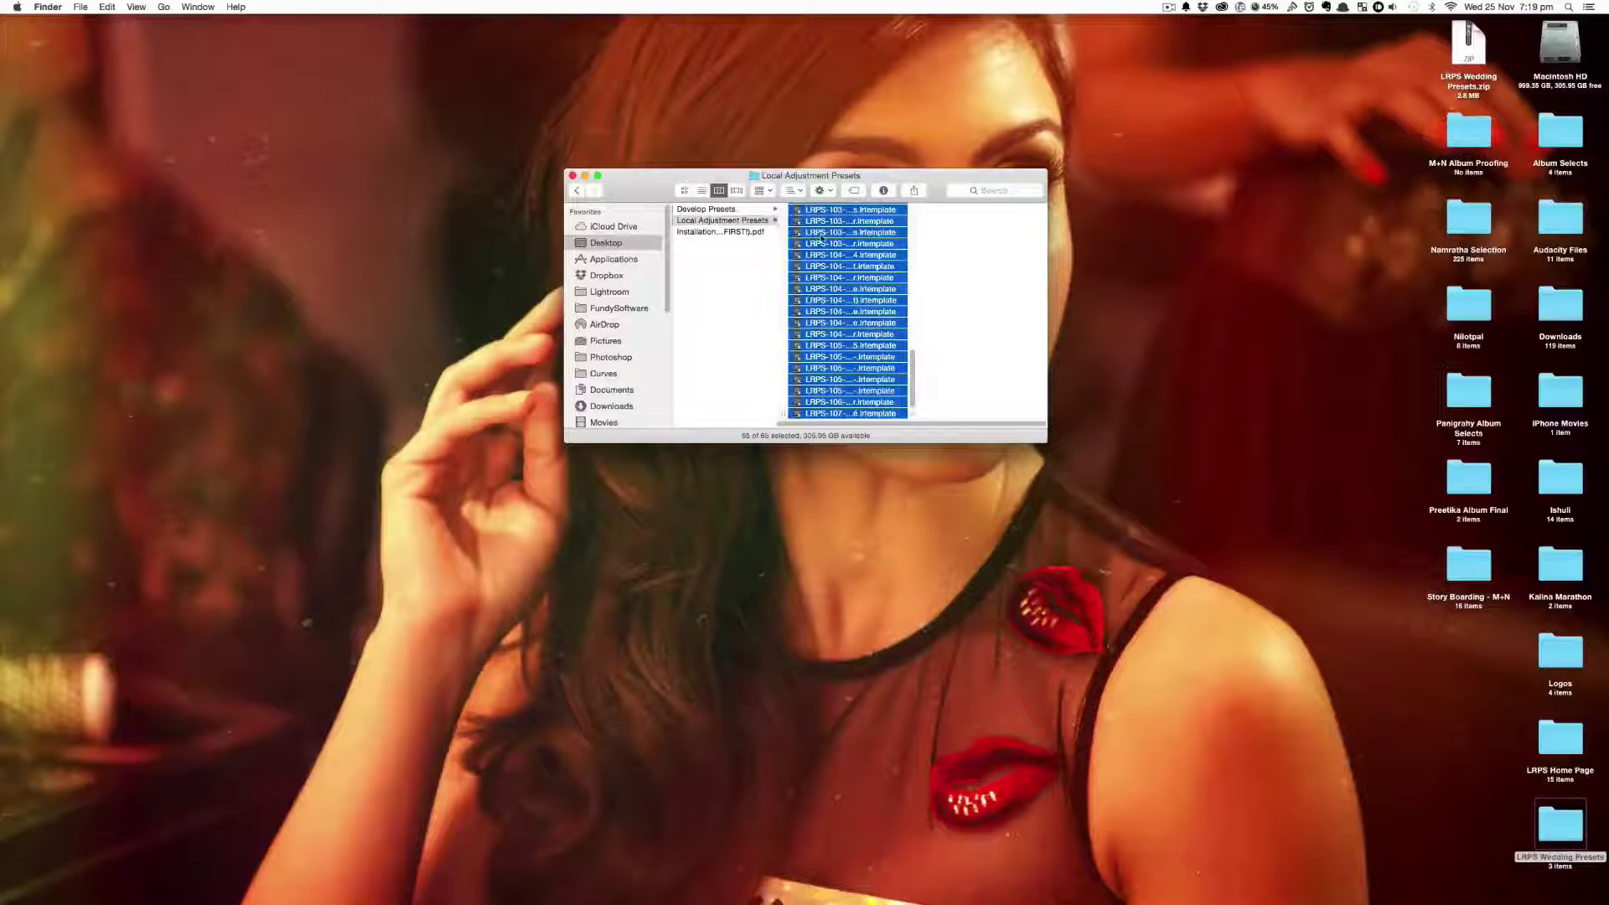
{"action": "right_click", "coordinate": [849, 280]}
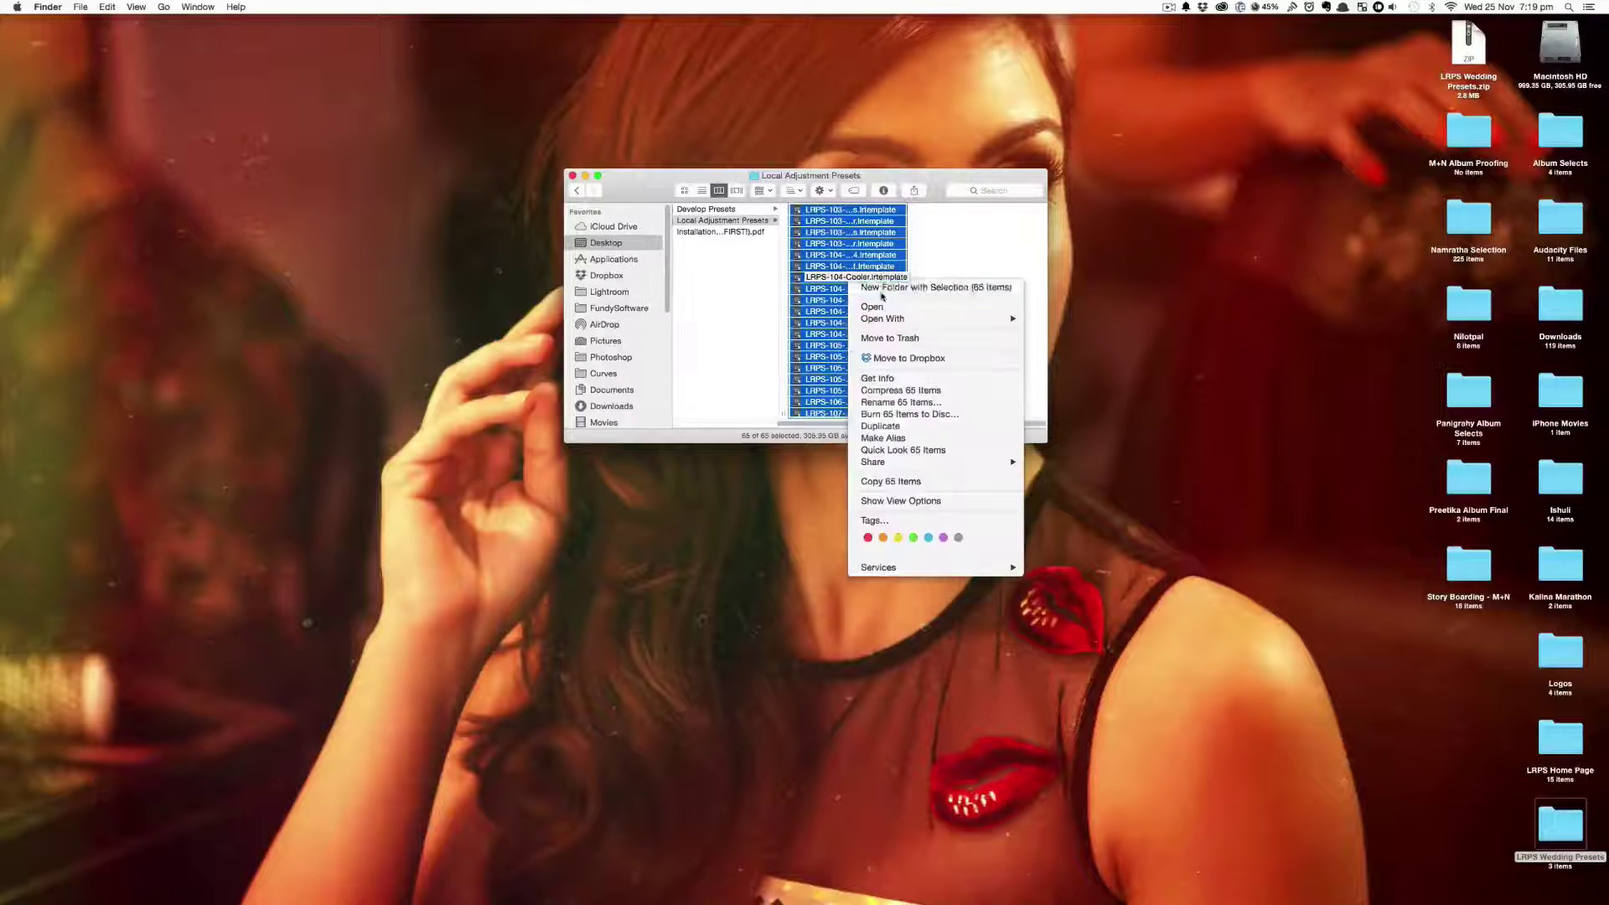
{"action": "left_click", "coordinate": [896, 481]}
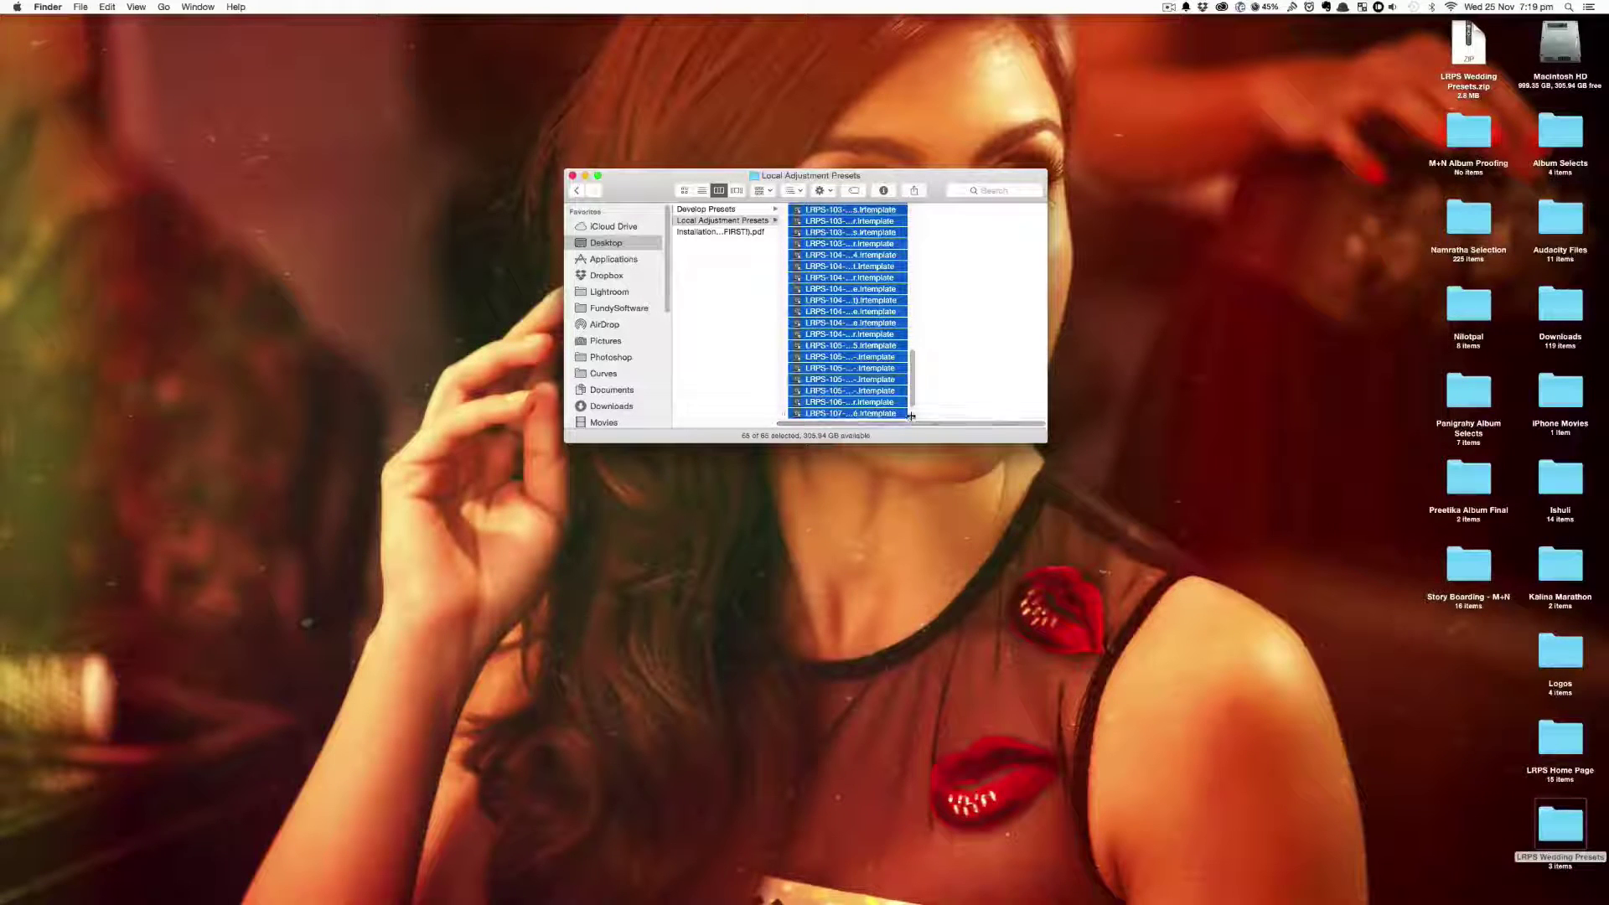
Step: Close the source folder window, switch back to Lightroom and show its presets folder in Finder from the Presets preferences
{"action": "left_click", "coordinate": [572, 176]}
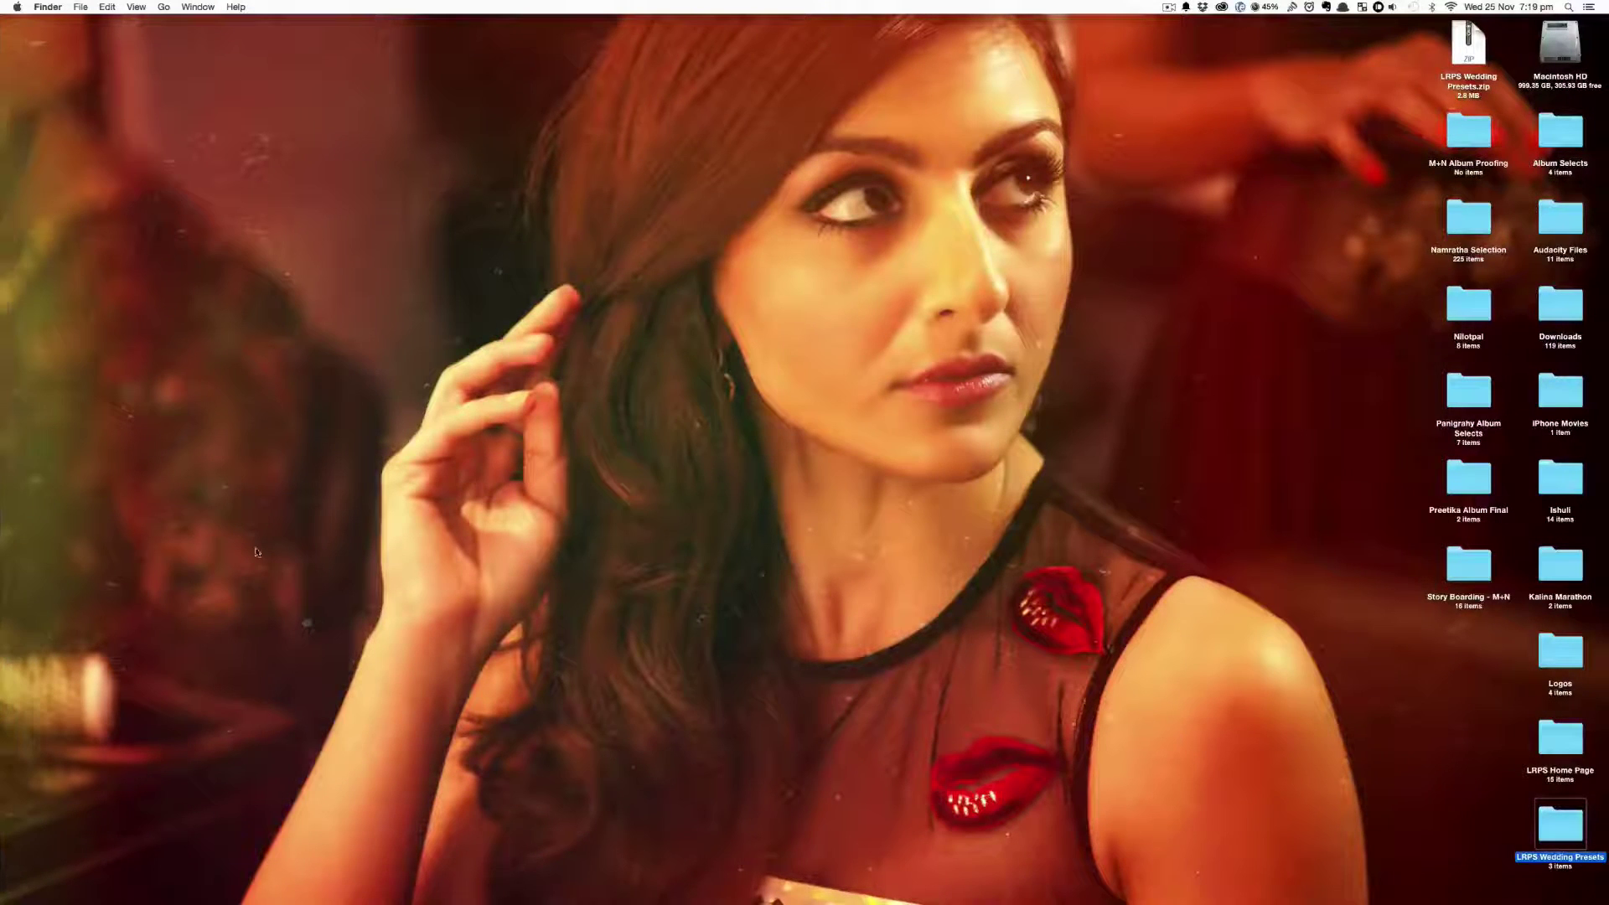
{"action": "mouse_move", "coordinate": [2, 348]}
{"action": "left_click", "coordinate": [35, 375]}
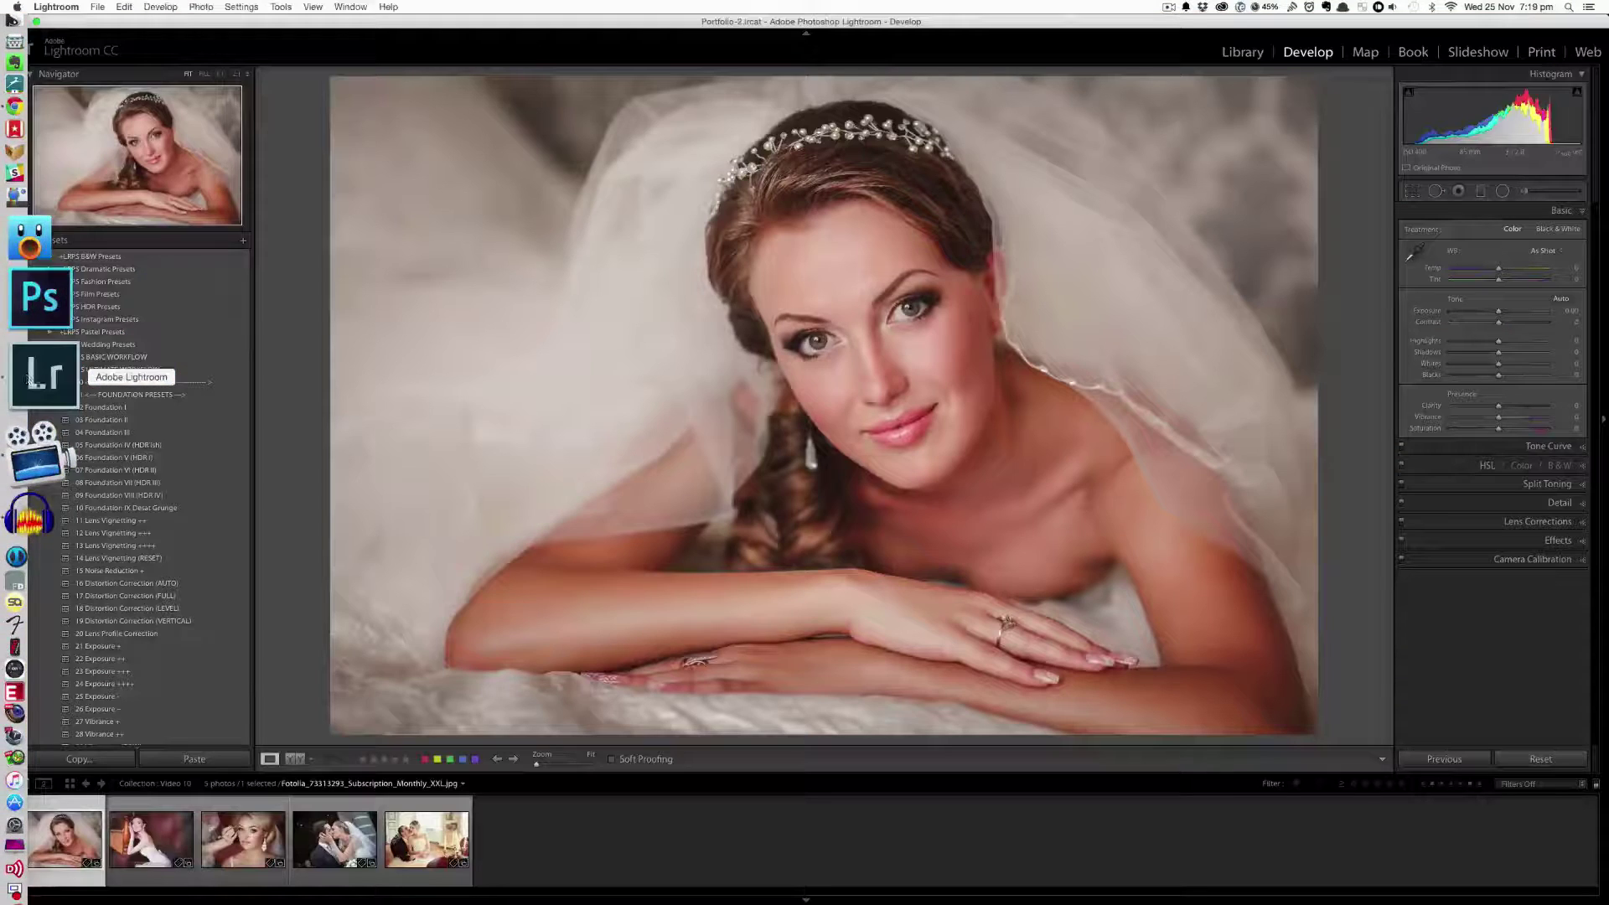
{"action": "left_click", "coordinate": [52, 7]}
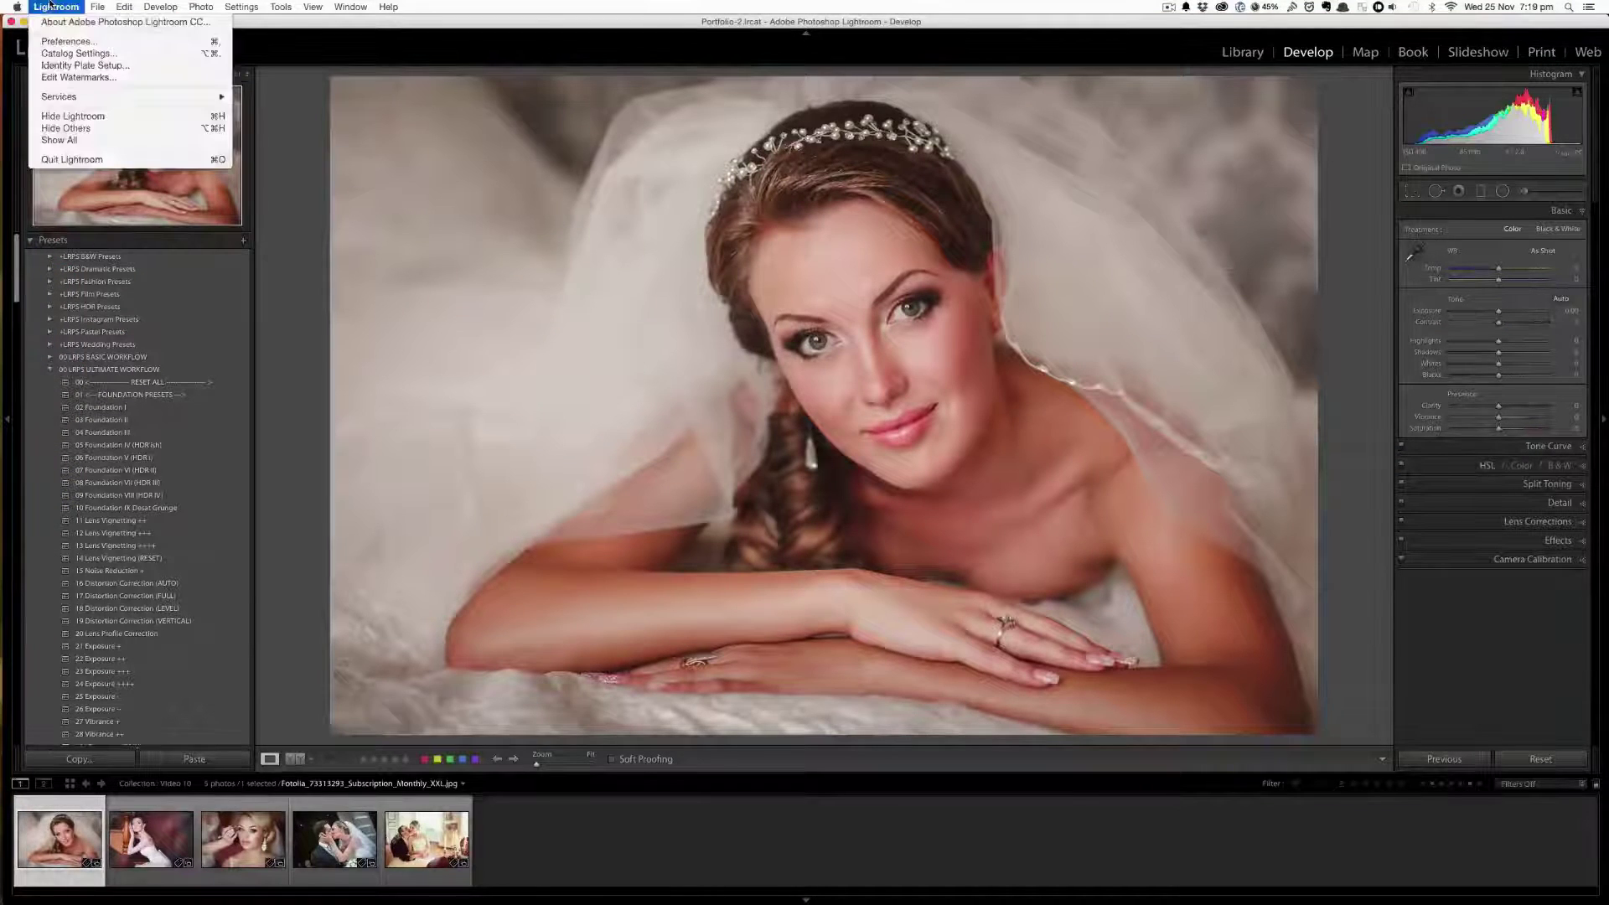
{"action": "left_click", "coordinate": [57, 40]}
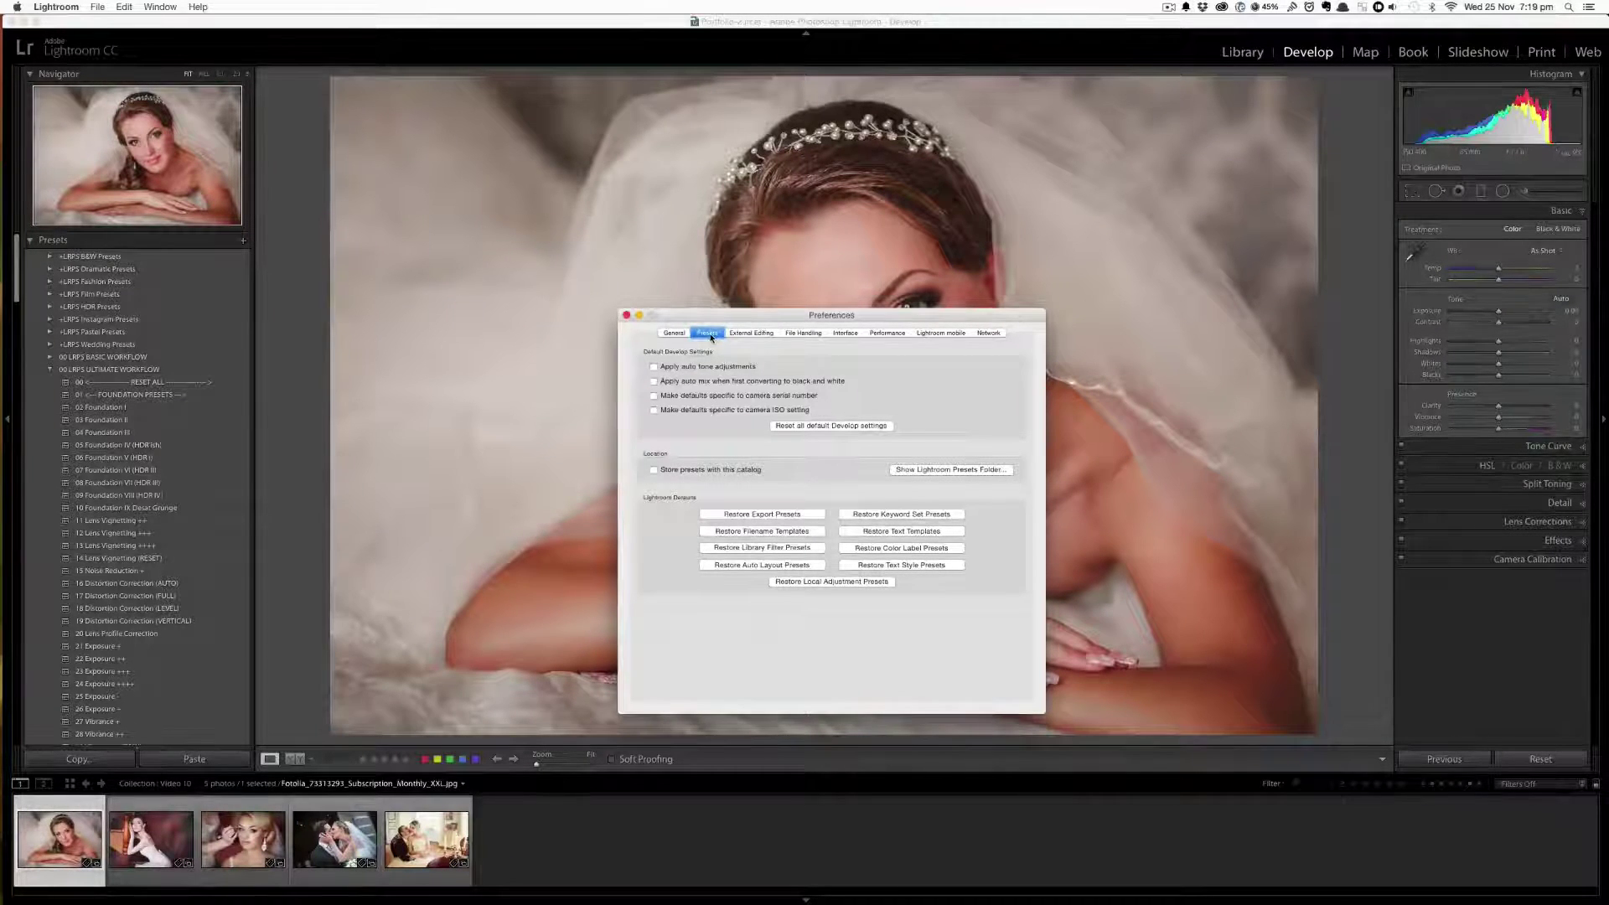
{"action": "left_click", "coordinate": [932, 470]}
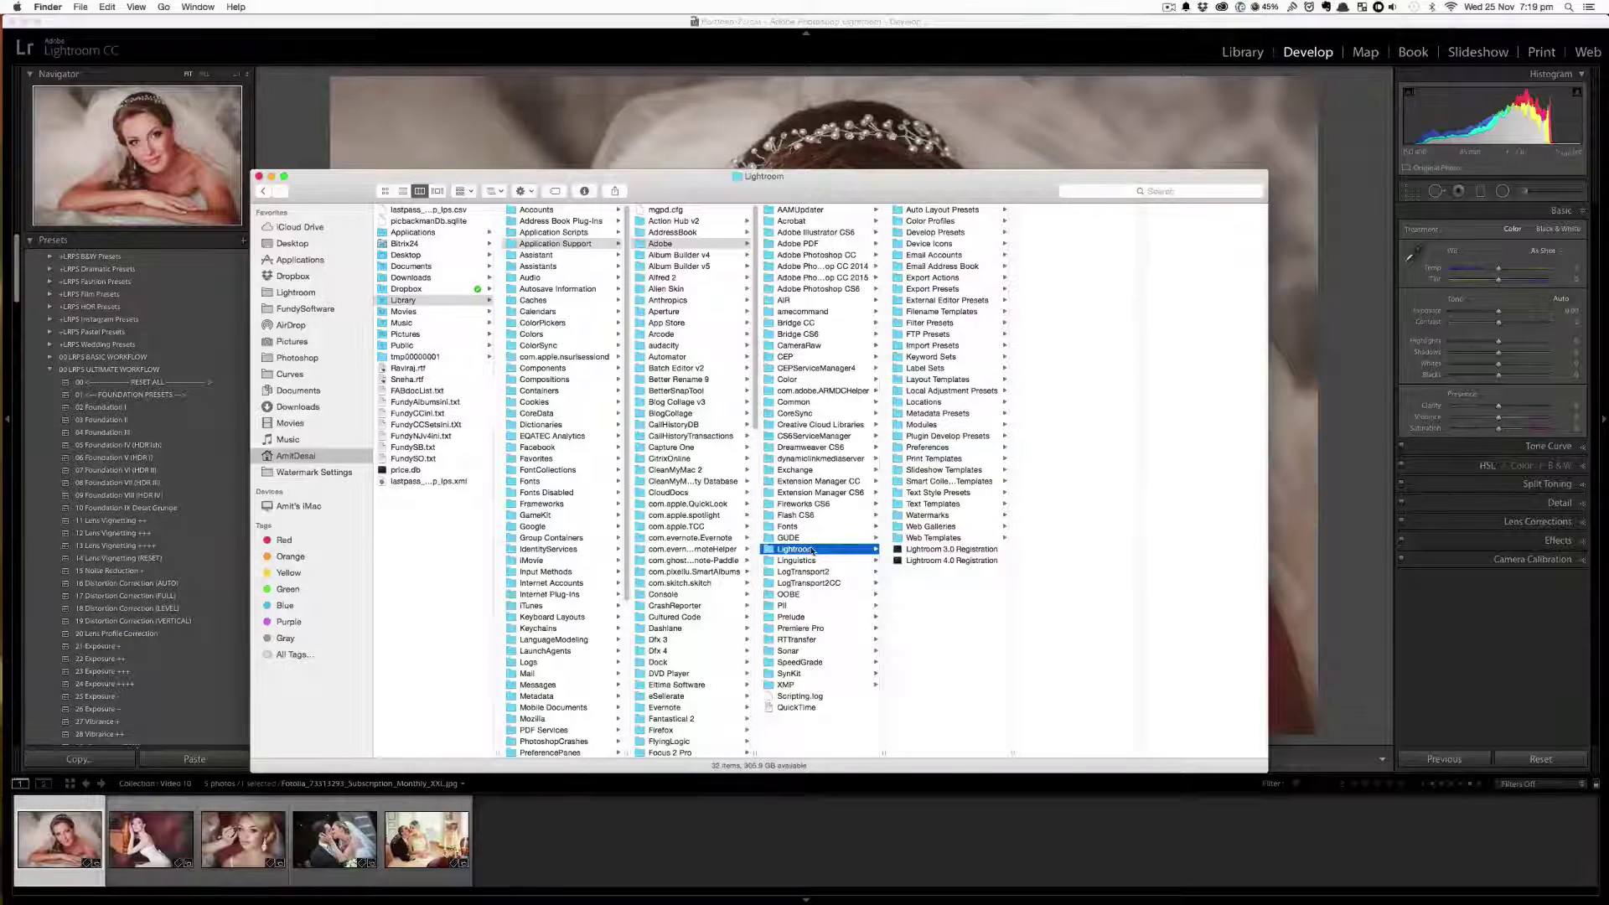
Step: Open Lightroom's Local Adjustment Presets folder and look through its LRPS template files
{"action": "left_click", "coordinate": [958, 391]}
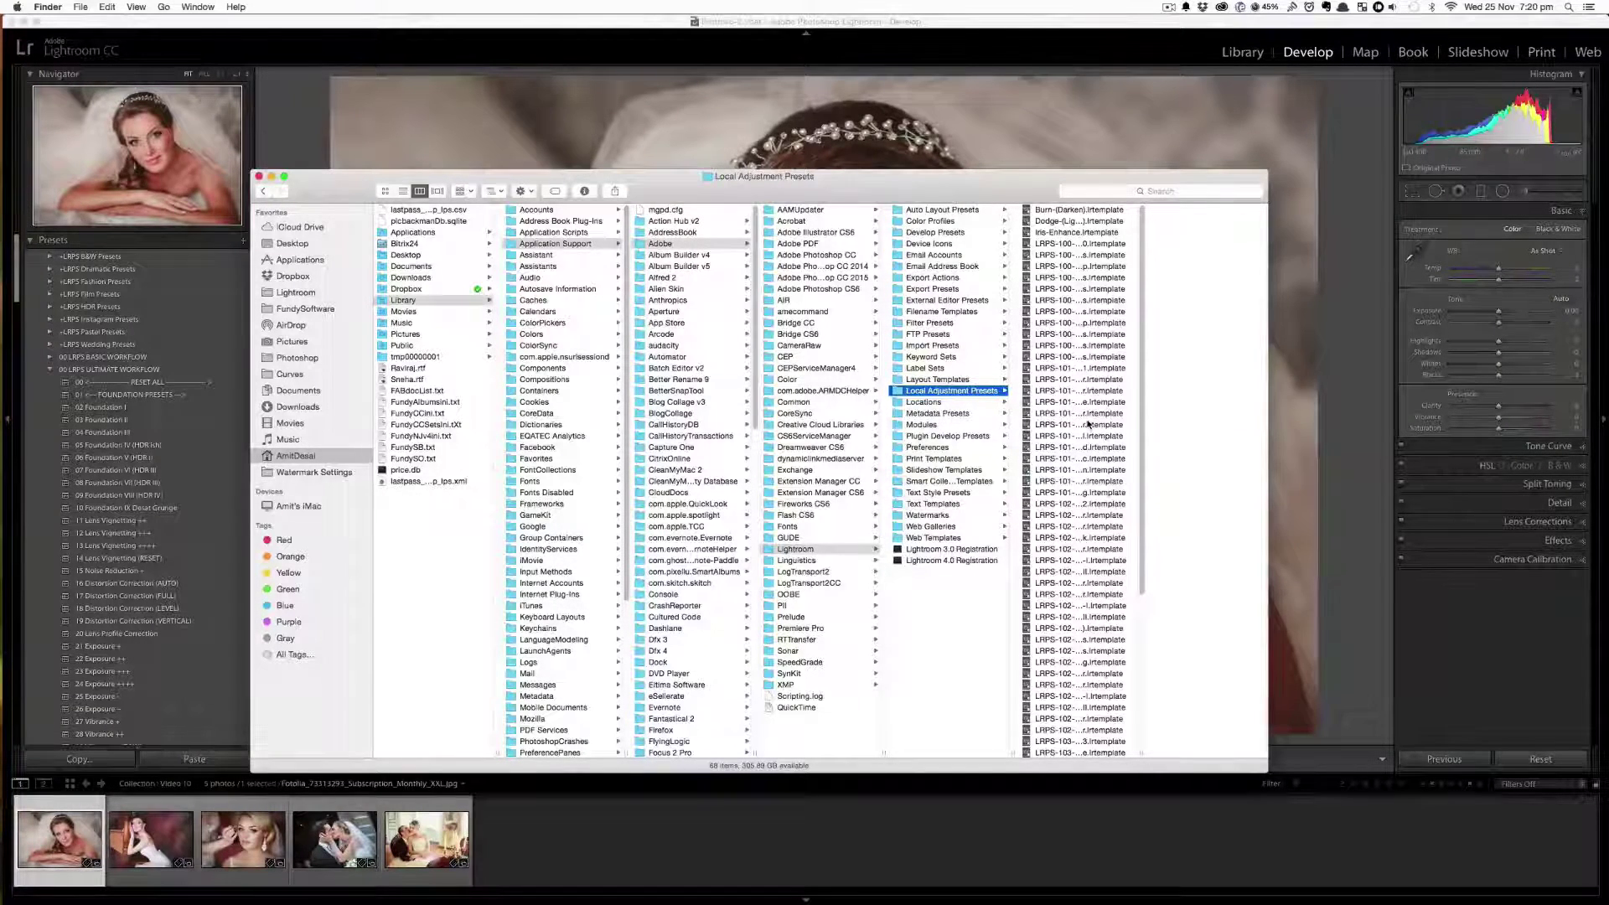
{"action": "double_click", "coordinate": [1002, 176]}
{"action": "left_click_drag", "start_coordinate": [1002, 177], "coordinate": [918, 50]}
{"action": "scroll", "coordinate": [990, 496], "scroll_direction": "down", "scroll_amount": 2}
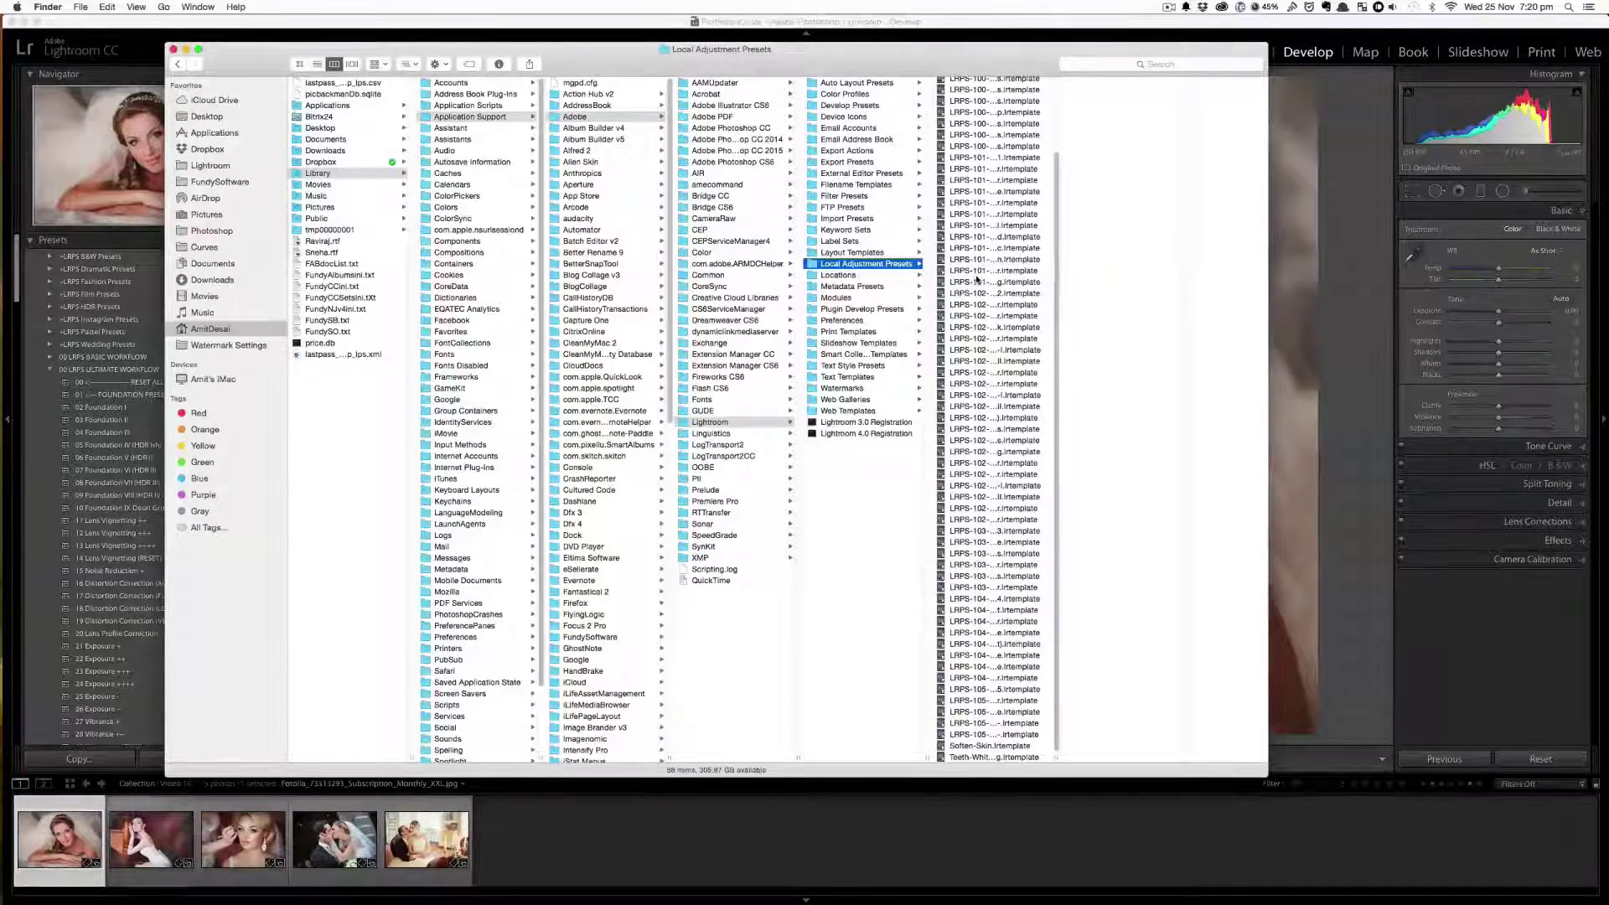
Step: Close the Finder and Preferences windows and restart Lightroom
{"action": "left_click", "coordinate": [173, 50]}
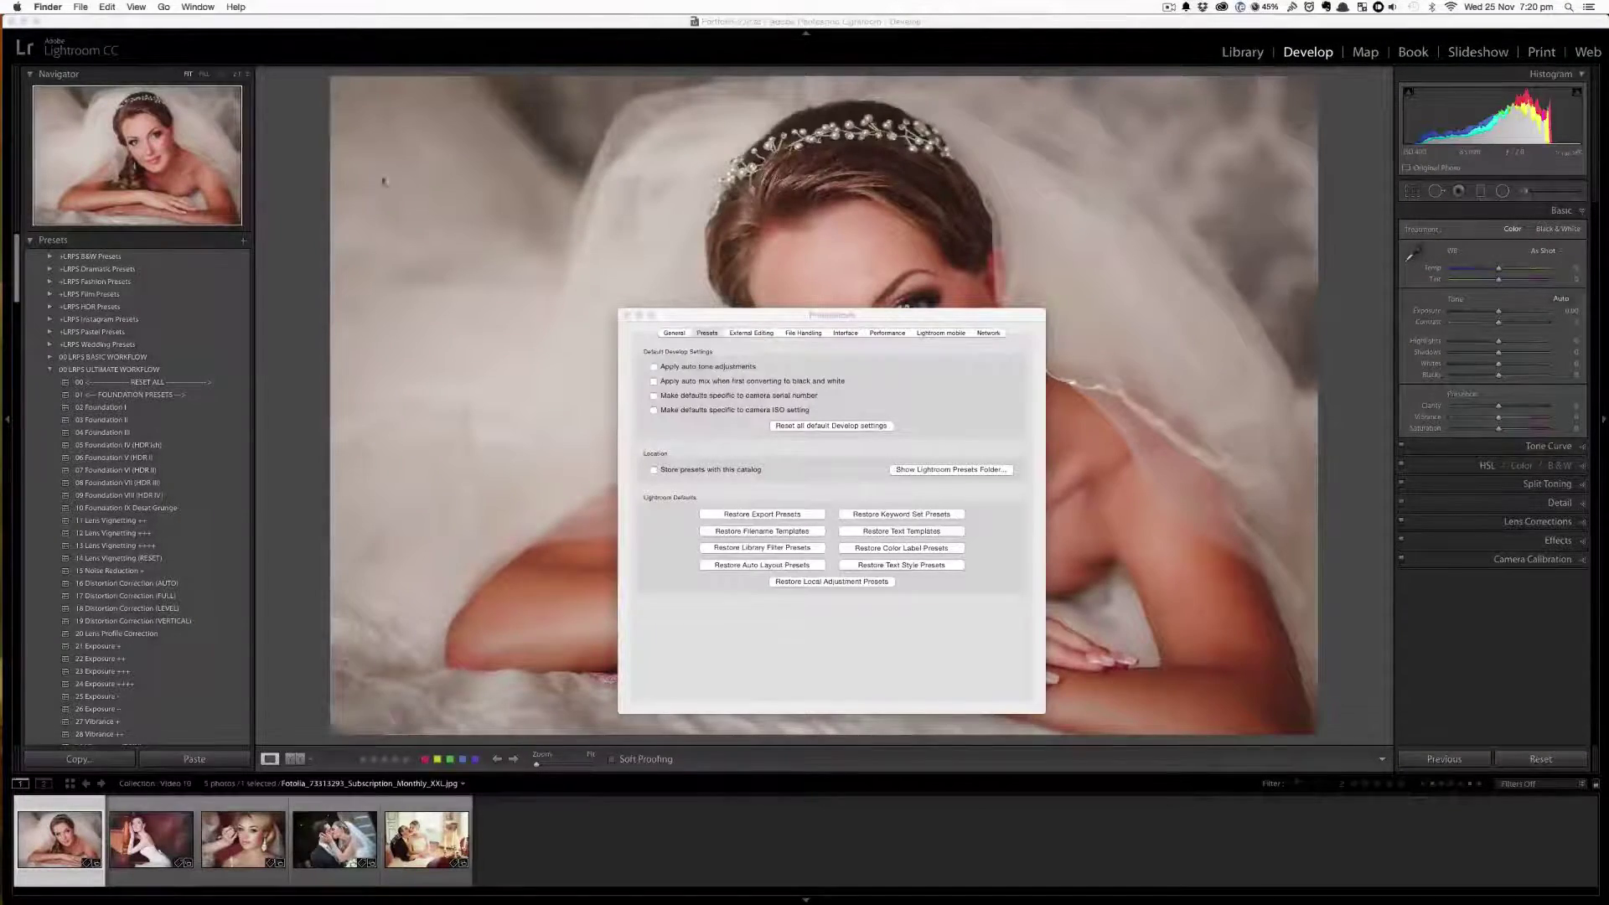
{"action": "left_click", "coordinate": [626, 317]}
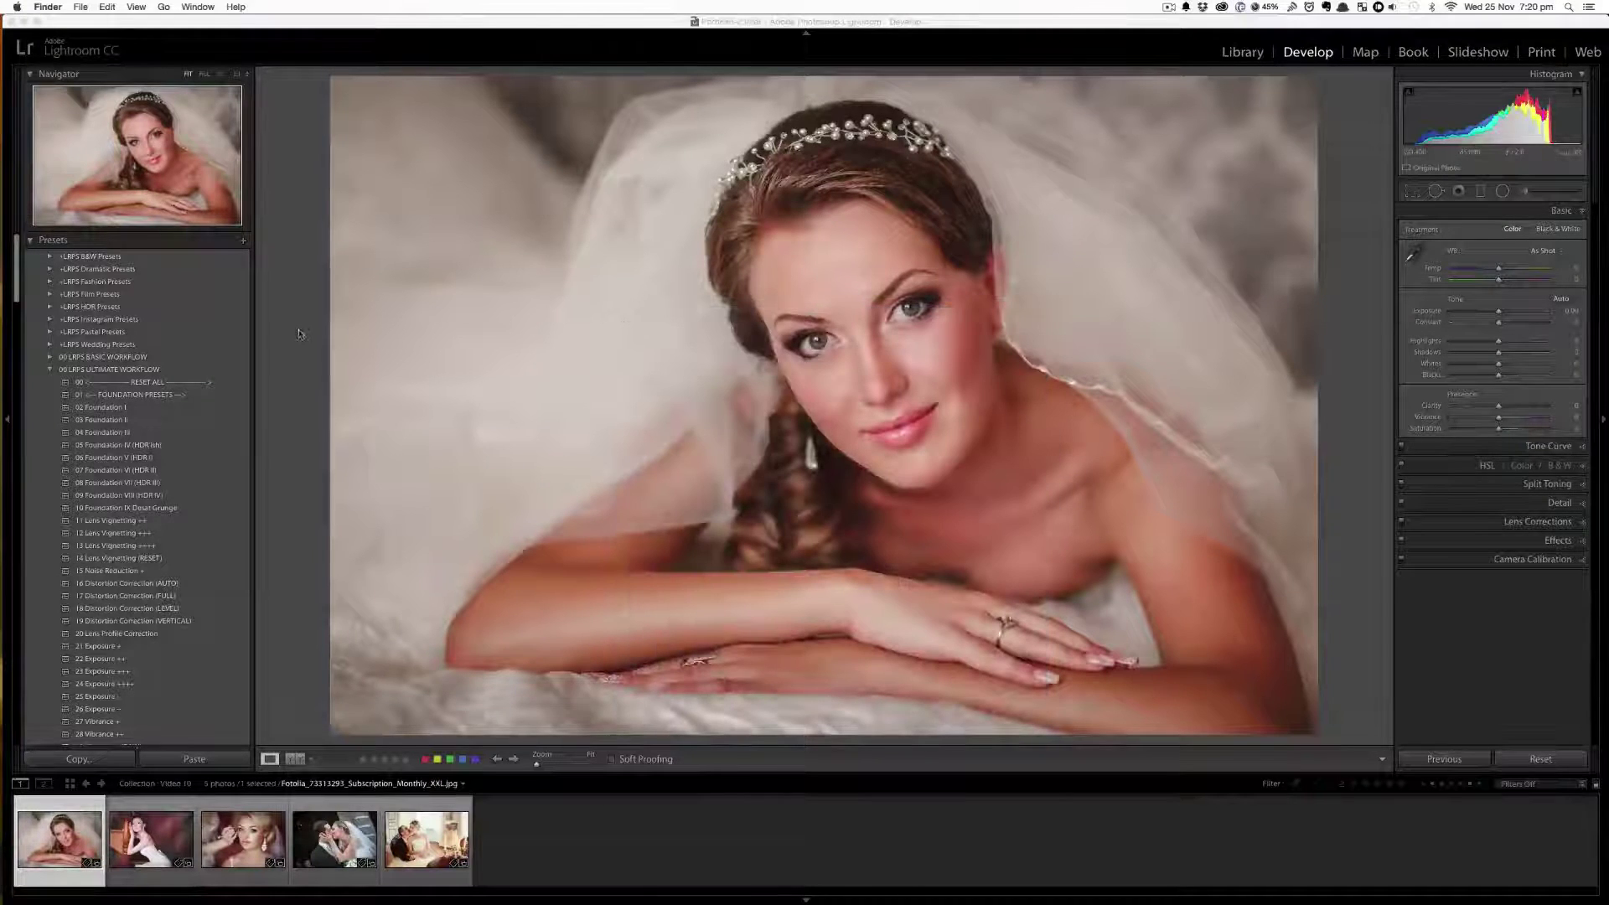
{"action": "left_click", "coordinate": [57, 6]}
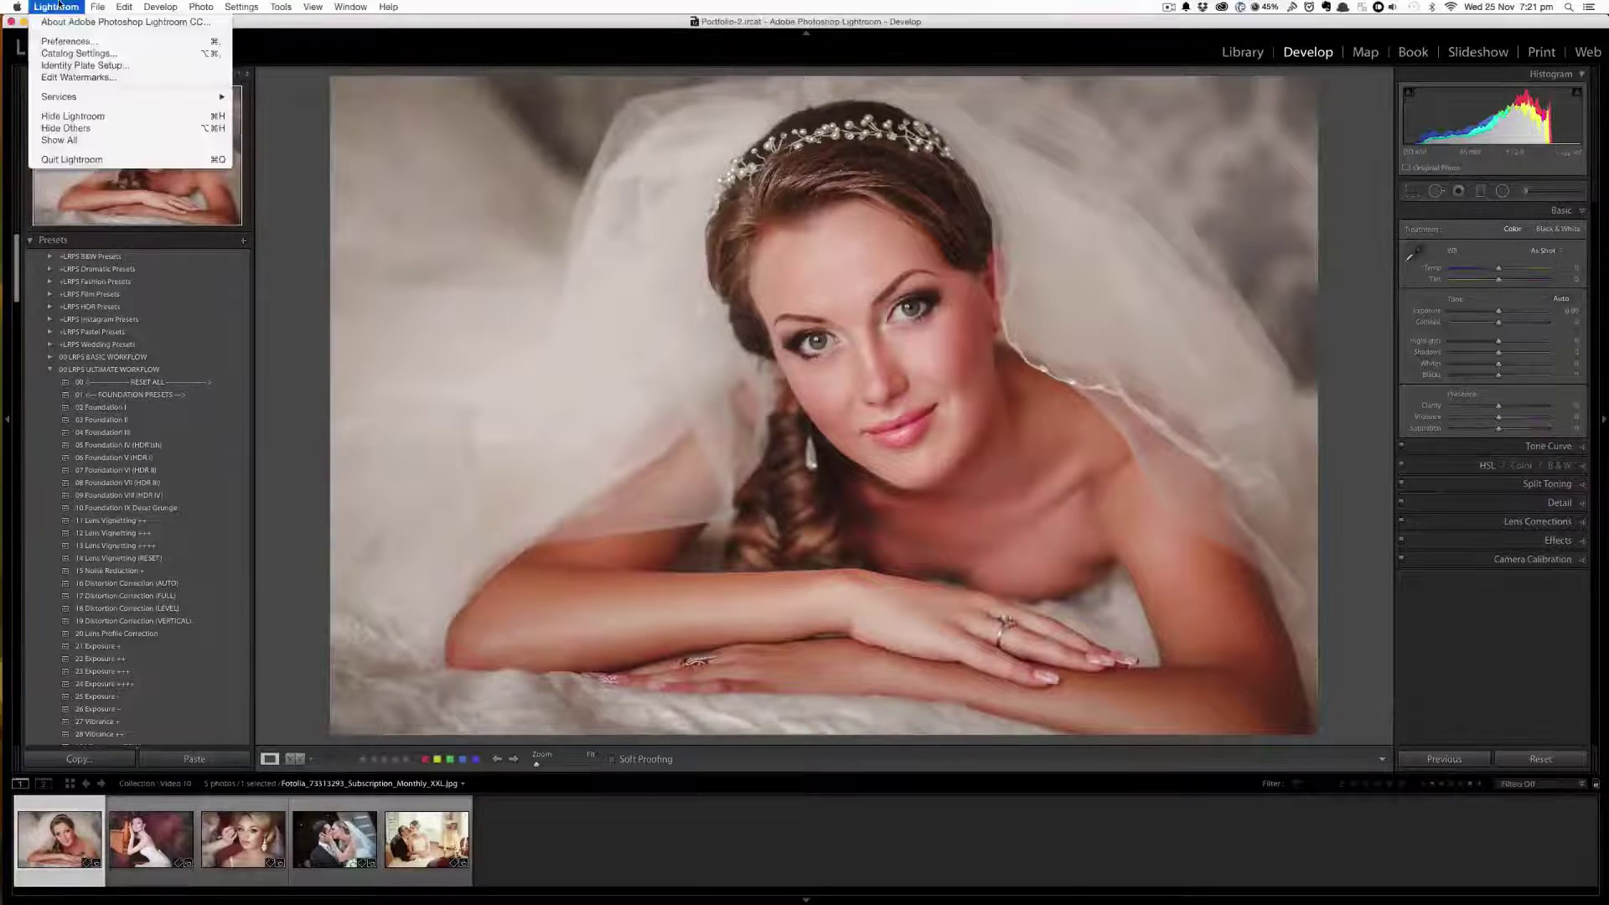
{"action": "left_click", "coordinate": [89, 159]}
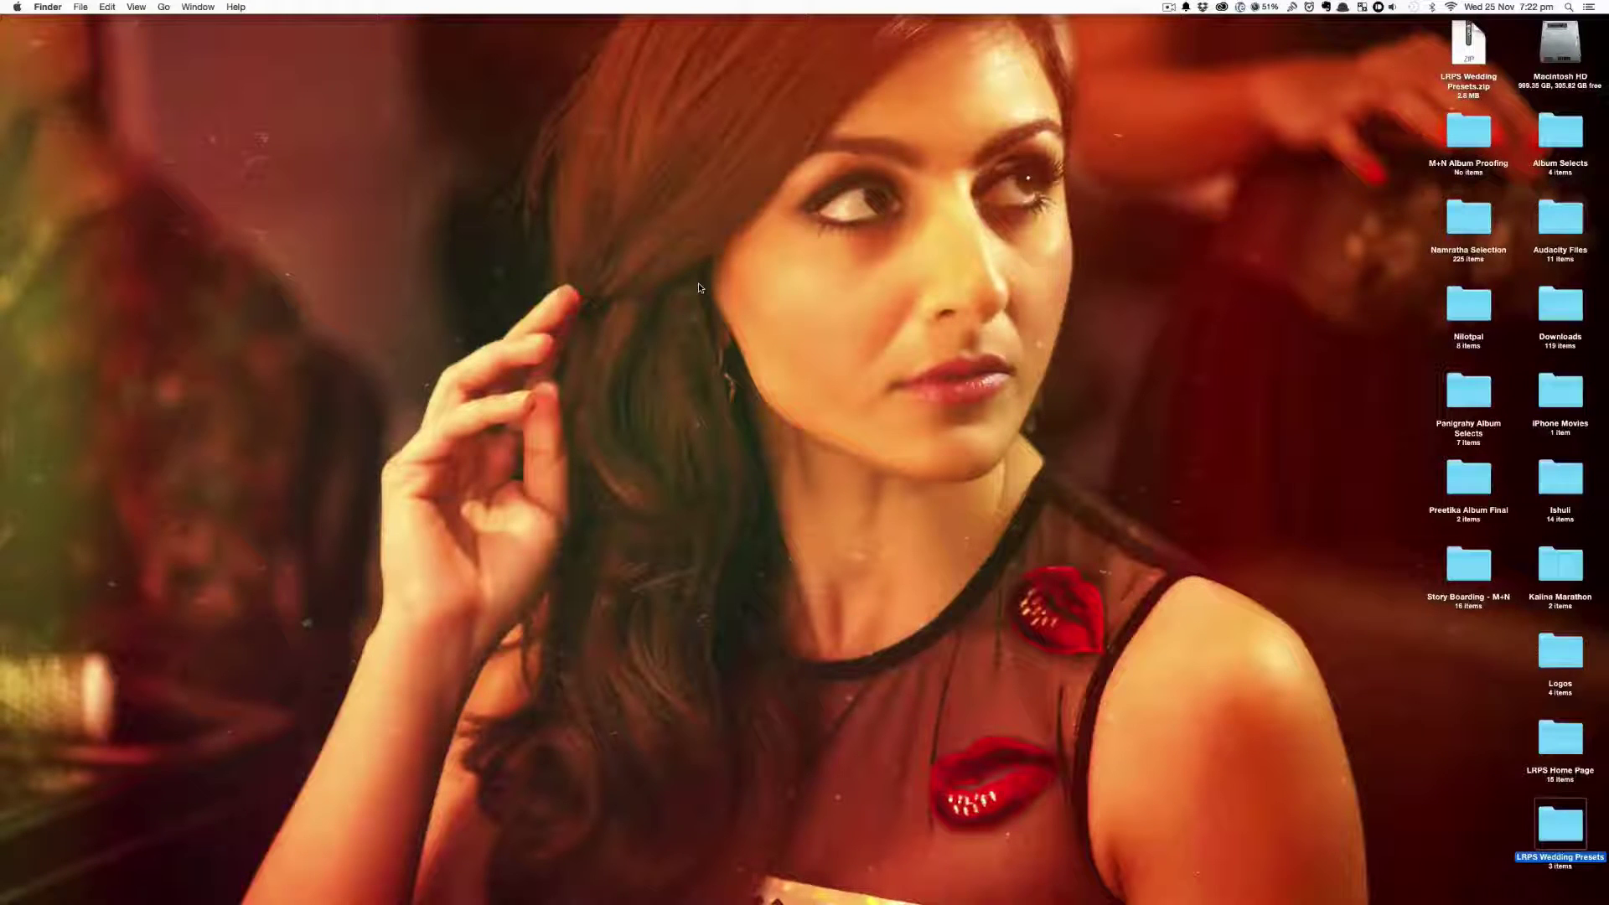
{"action": "mouse_move", "coordinate": [2, 293]}
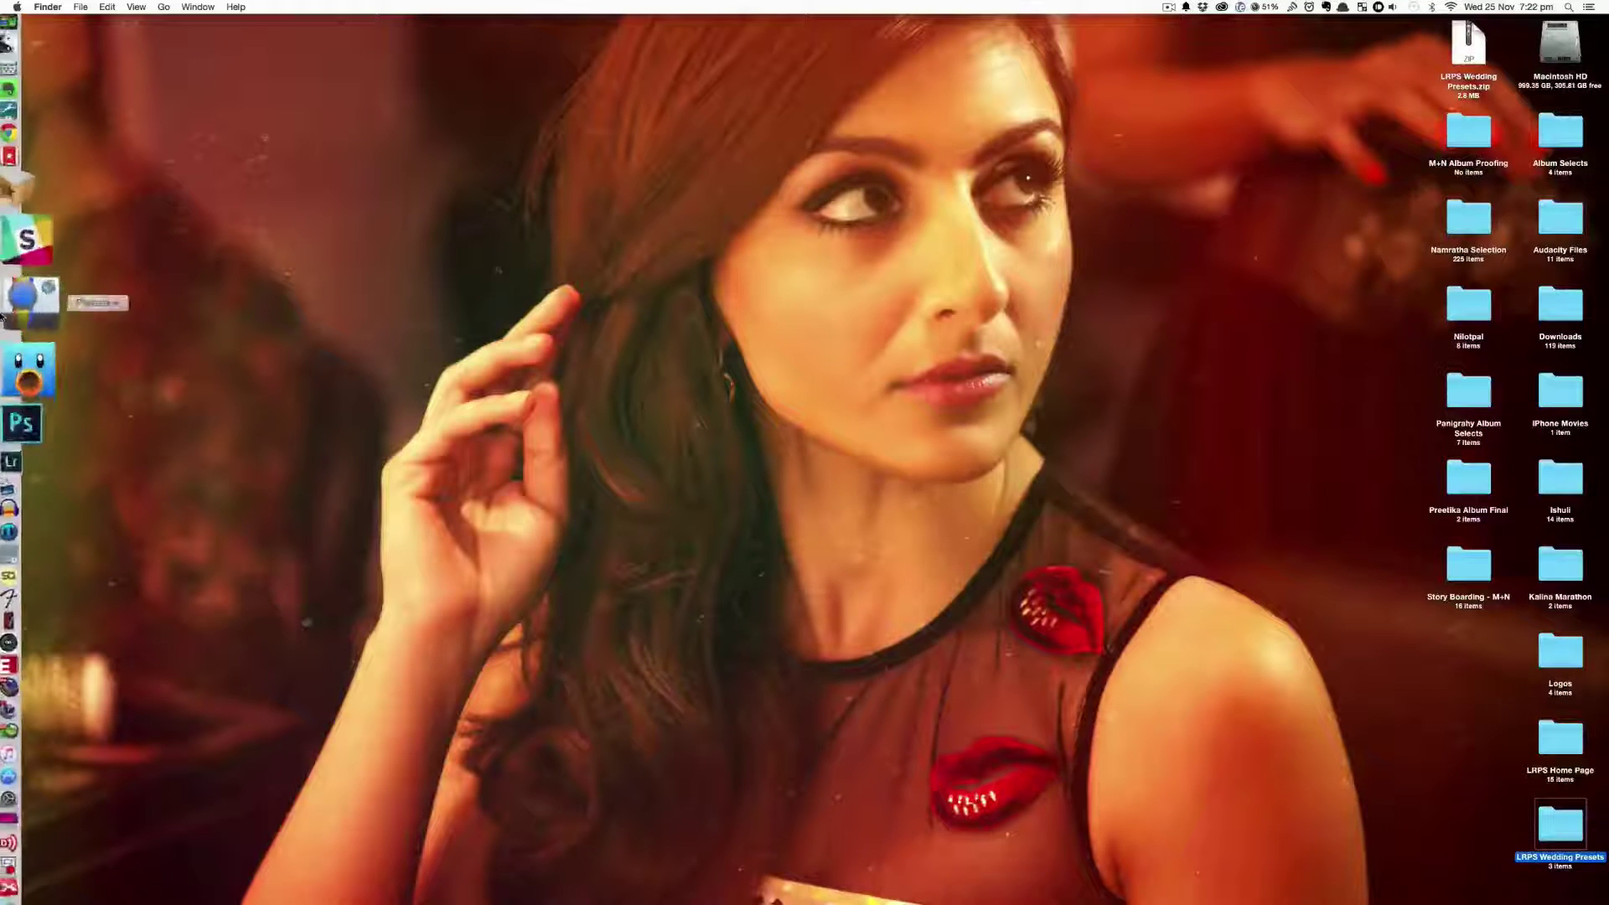
{"action": "left_click", "coordinate": [22, 376]}
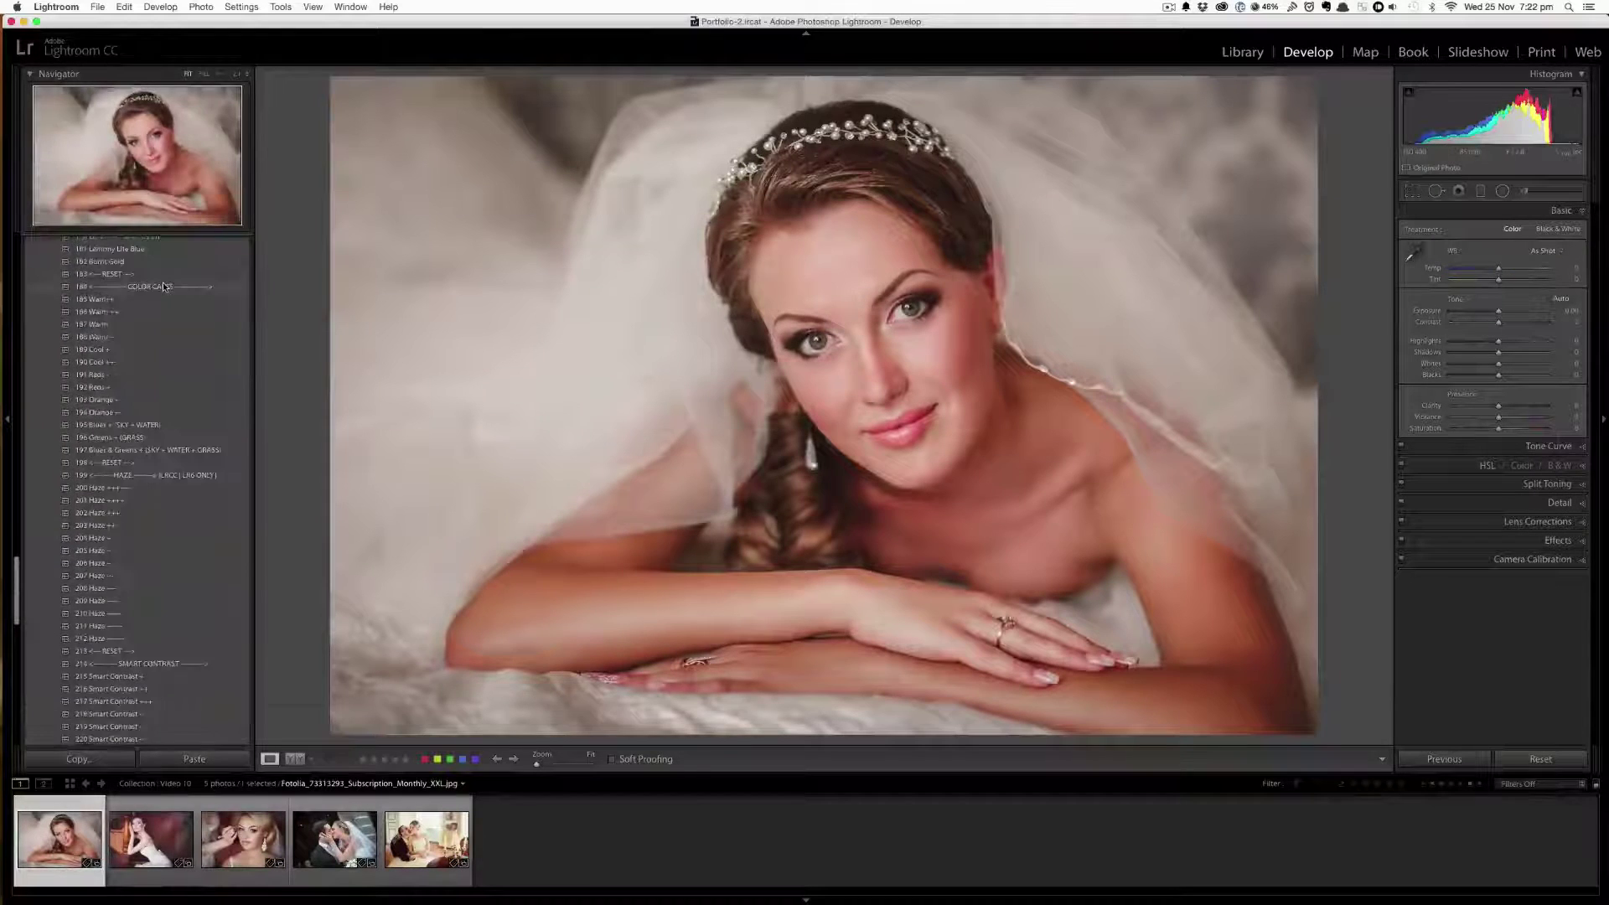
Step: Expand the +LRPS Wedding Presets group and examine its foundation, colour, vignetting, wash/fade/matte and black & white presets
{"action": "left_click", "coordinate": [50, 344]}
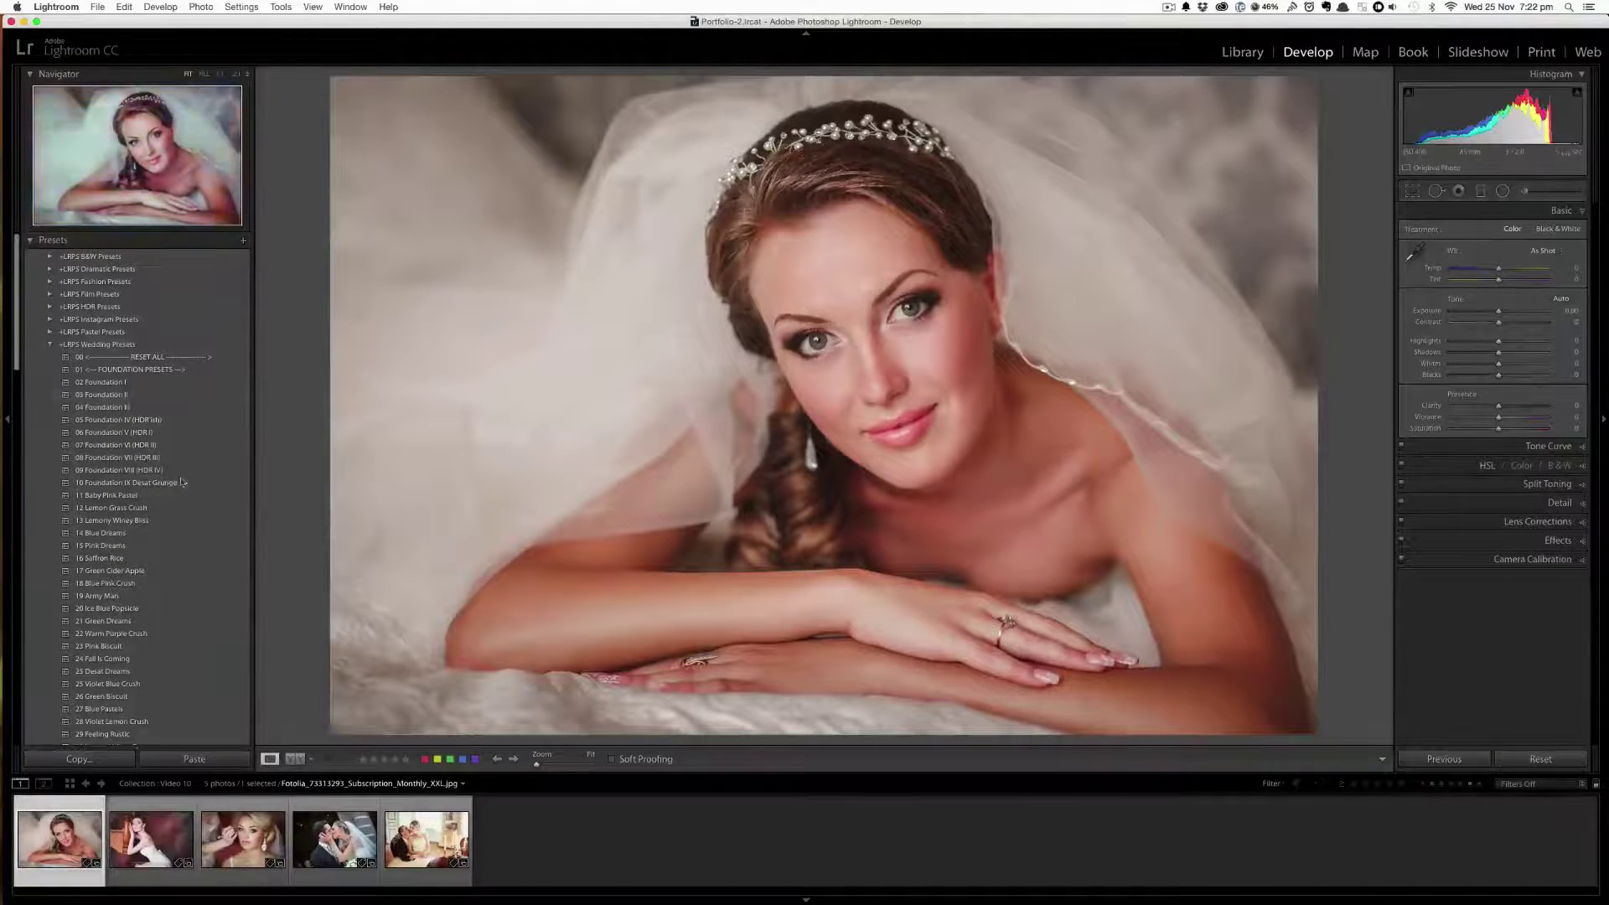
{"action": "scroll", "coordinate": [208, 443], "scroll_direction": "down", "scroll_amount": 10}
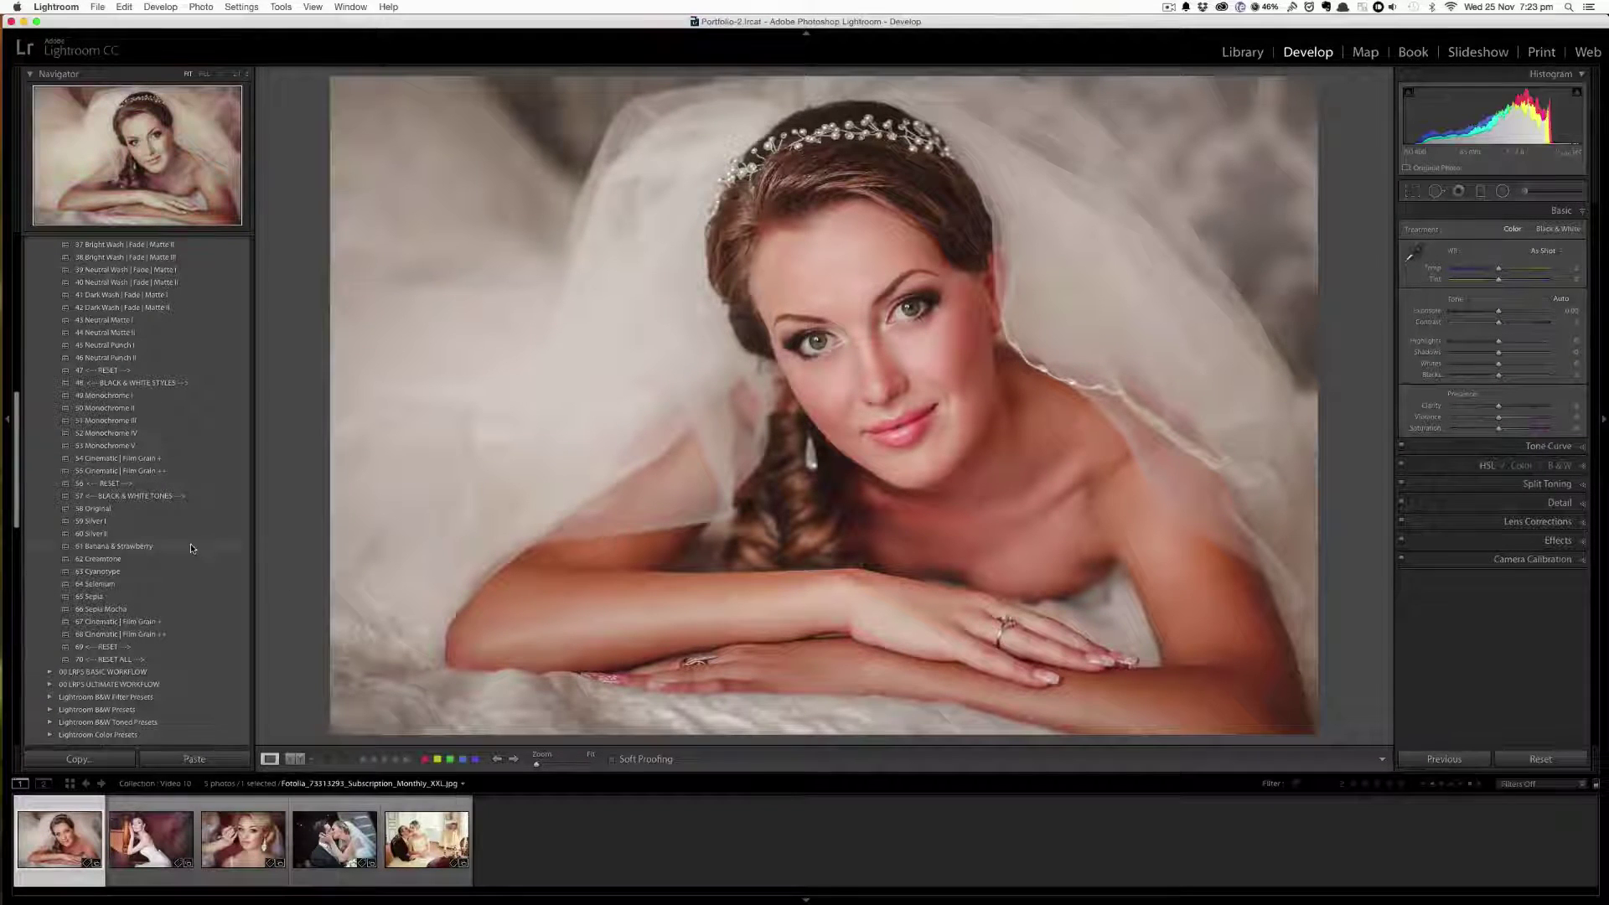
{"action": "scroll", "coordinate": [190, 543], "scroll_direction": "up", "scroll_amount": 10}
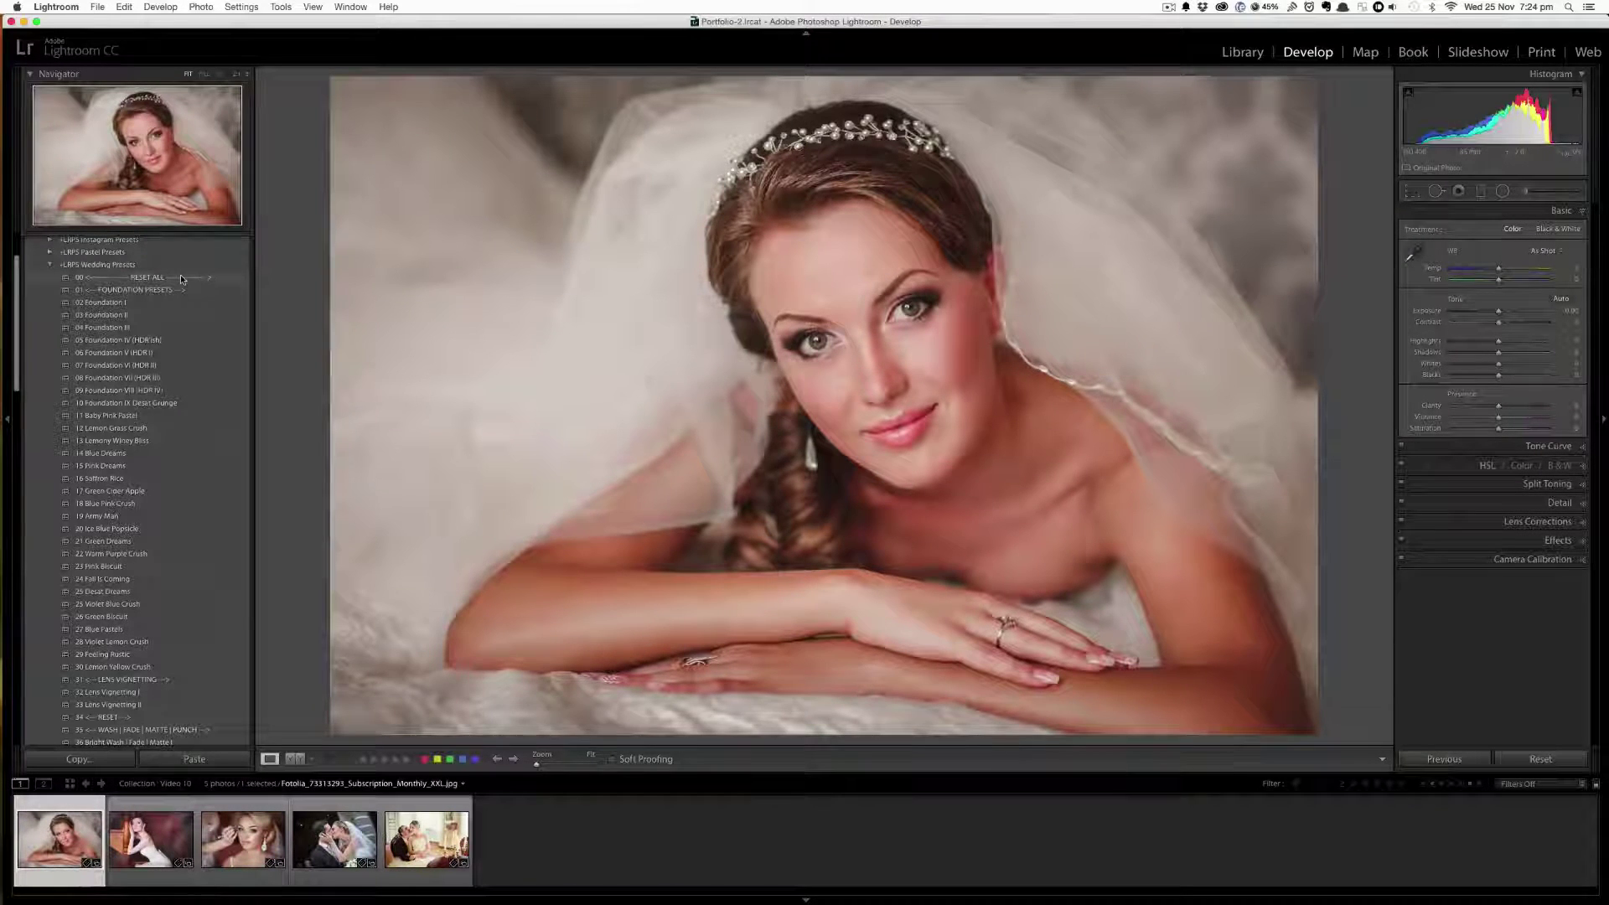
{"action": "scroll", "coordinate": [181, 279], "scroll_direction": "down", "scroll_amount": 20}
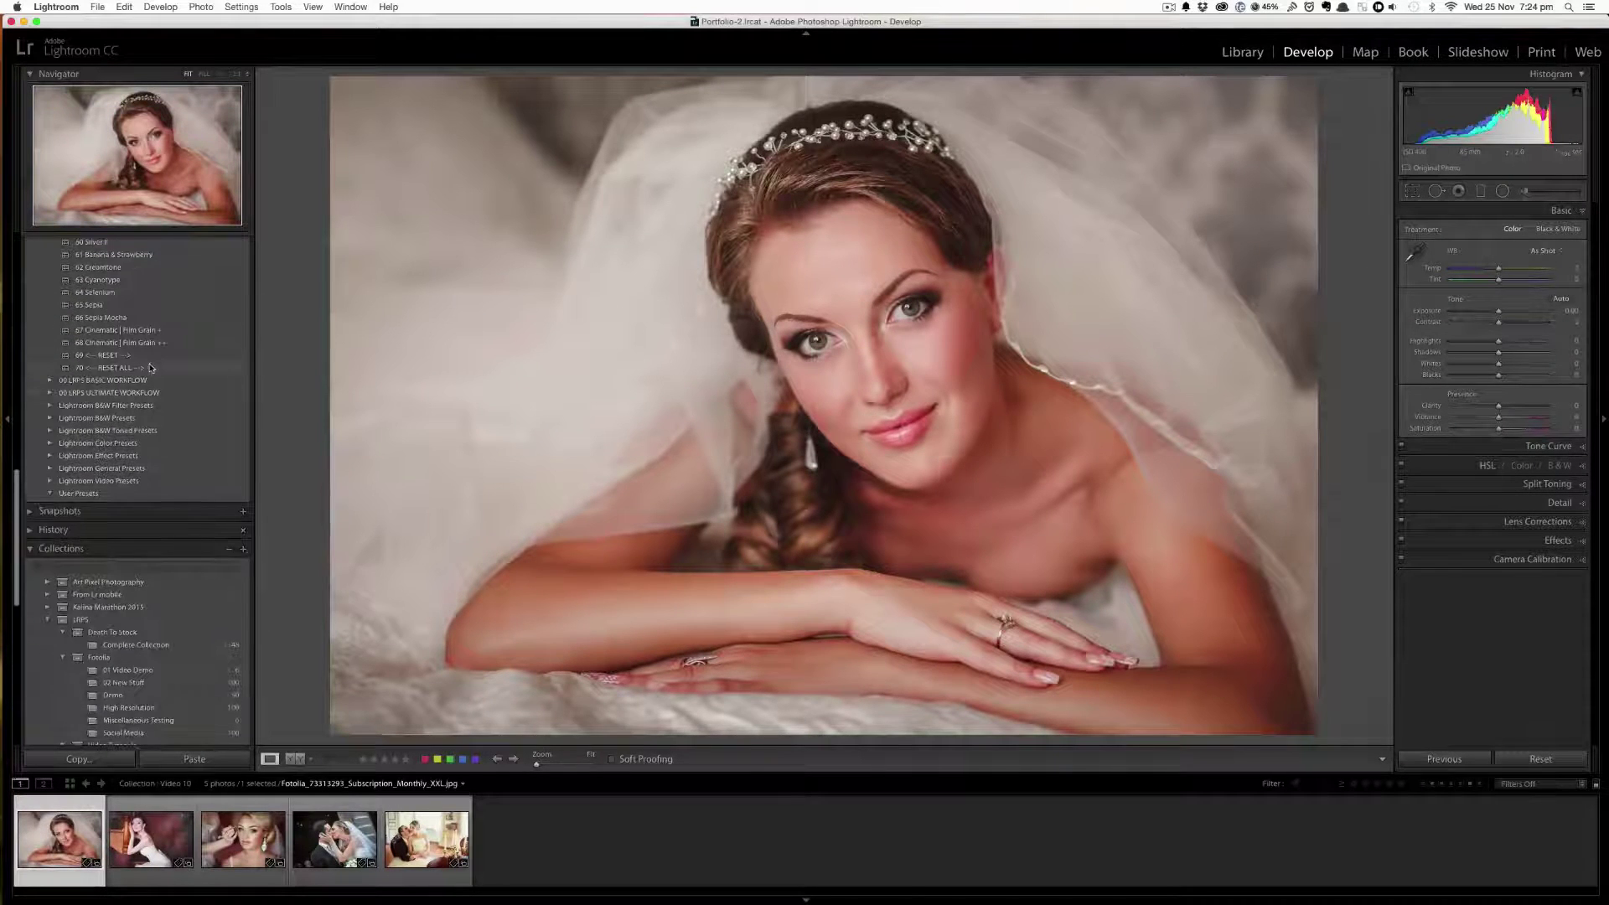
{"action": "scroll", "coordinate": [146, 368], "scroll_direction": "up", "scroll_amount": 10}
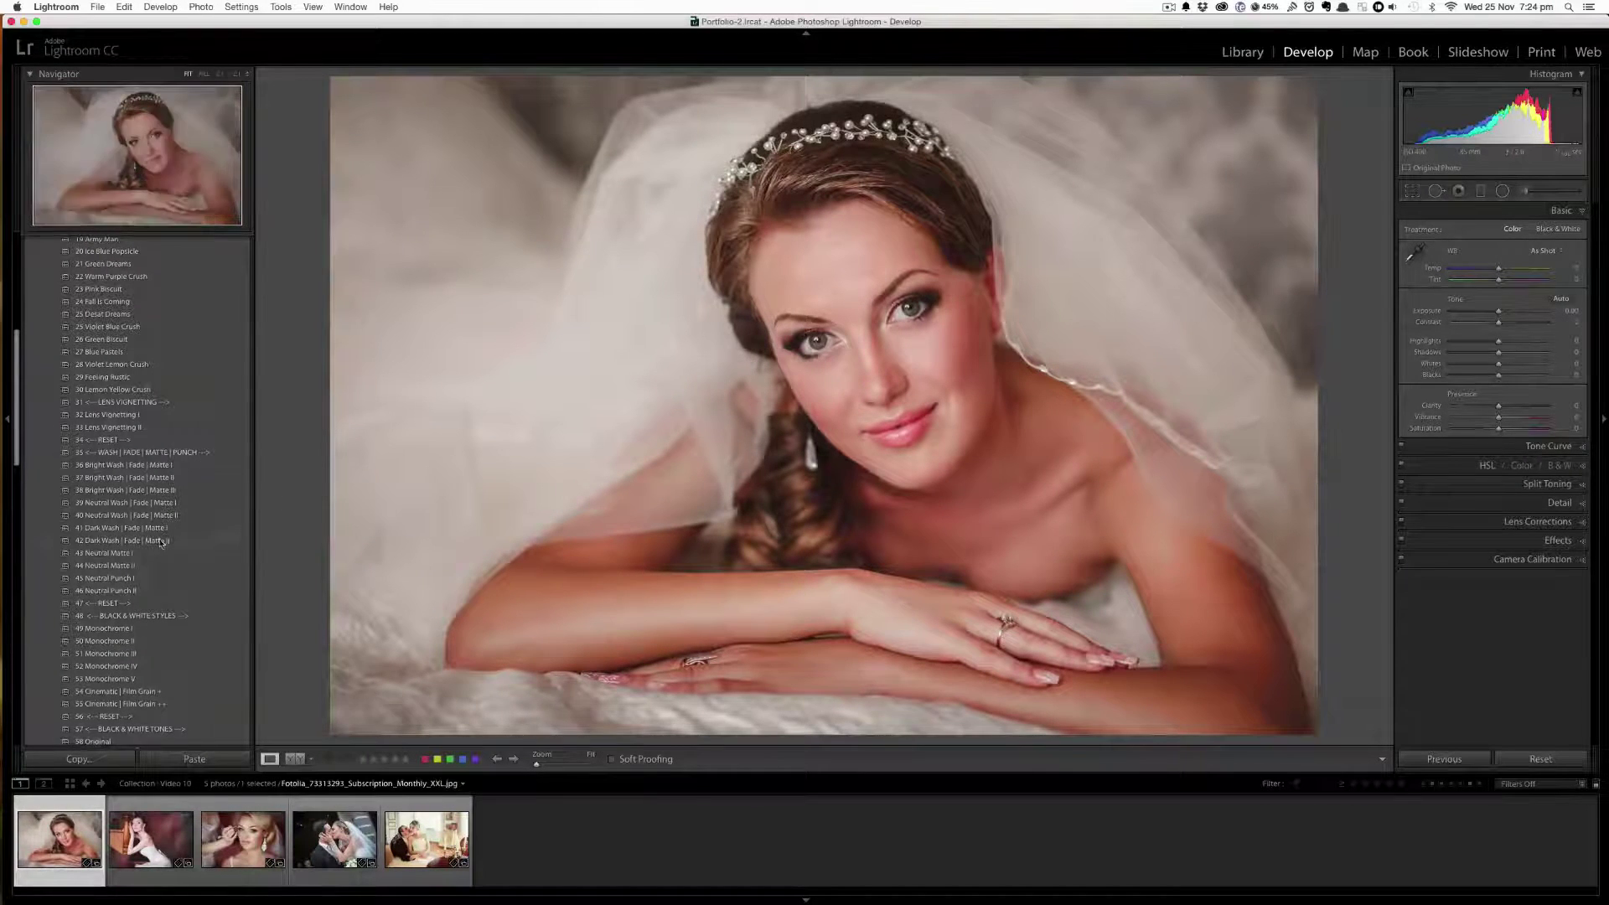
{"action": "scroll", "coordinate": [151, 671], "scroll_direction": "down", "scroll_amount": 4}
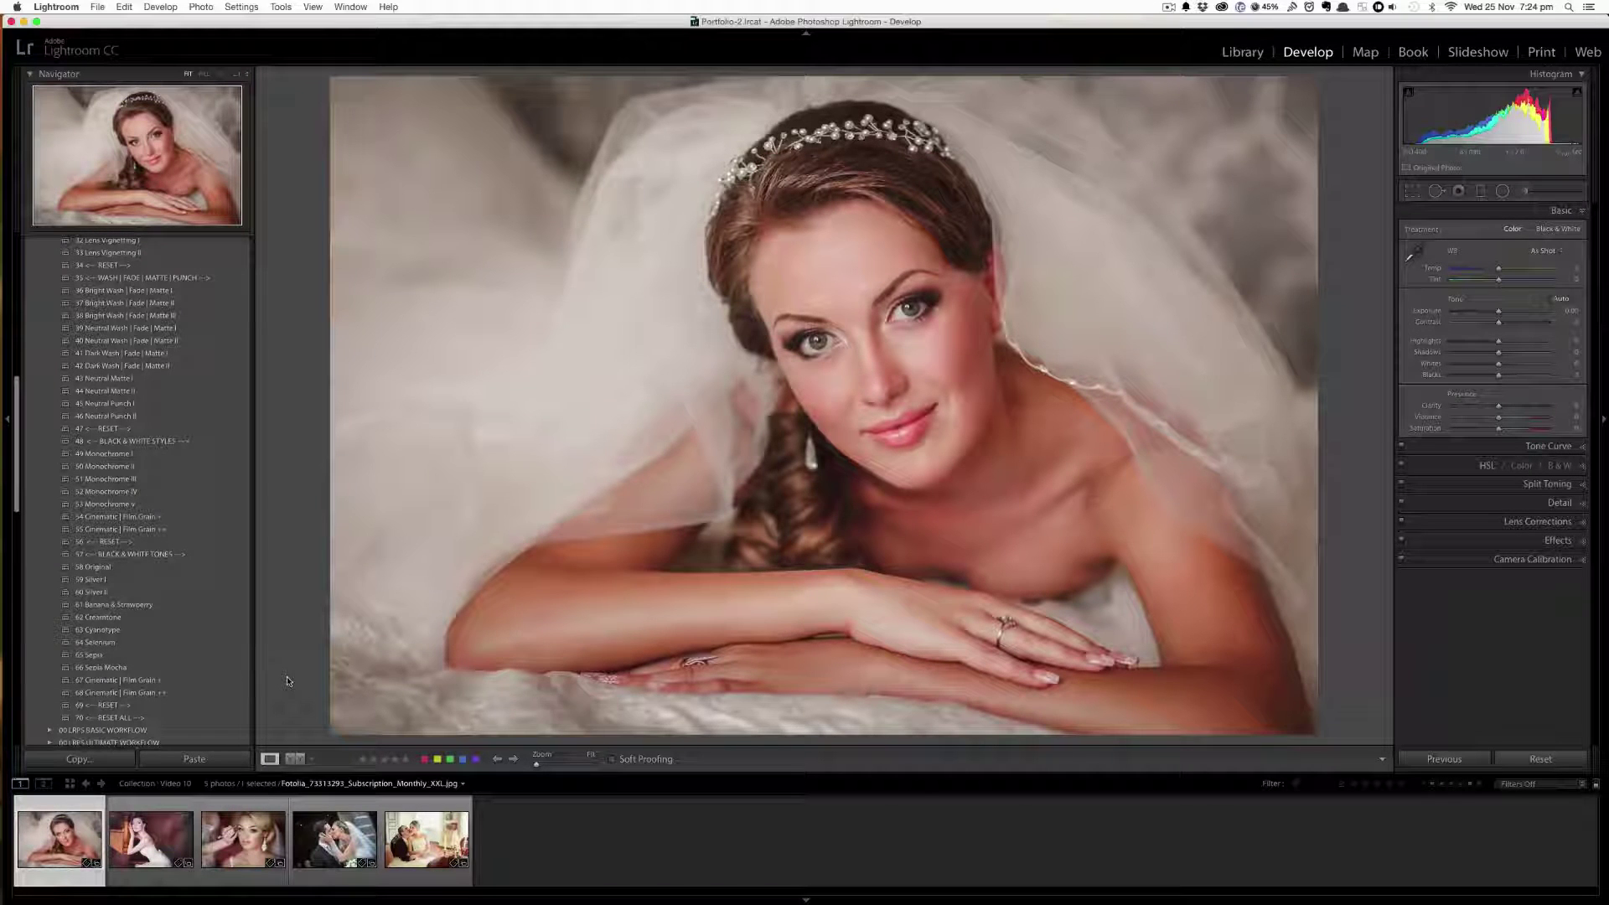
{"action": "scroll", "coordinate": [201, 361], "scroll_direction": "up", "scroll_amount": 15}
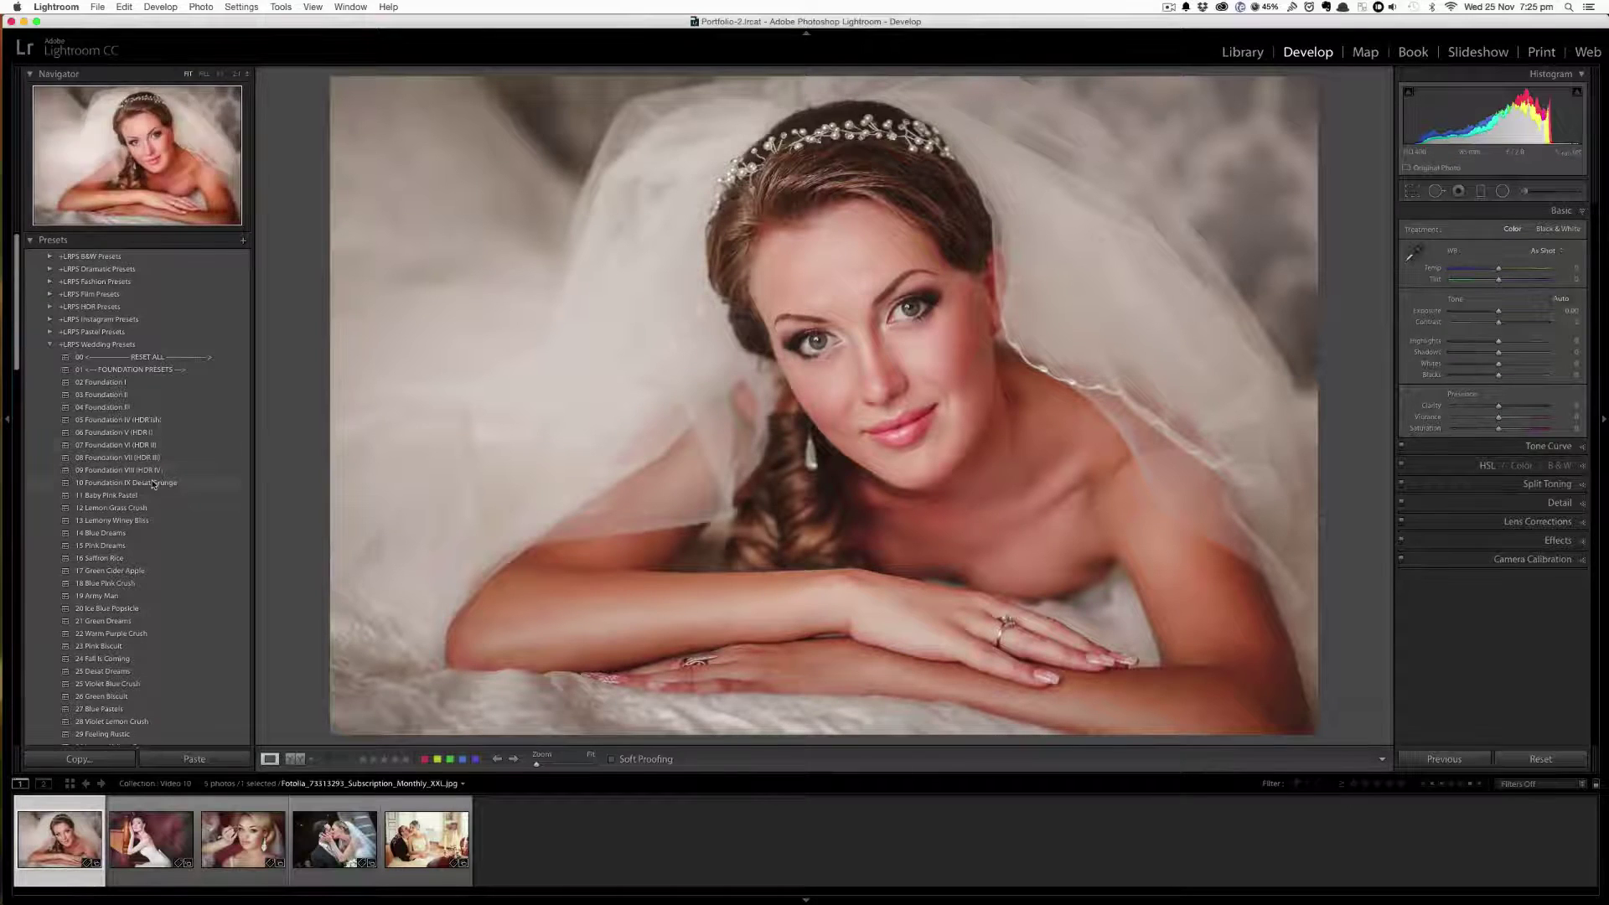
{"action": "scroll", "coordinate": [164, 451], "scroll_direction": "down", "scroll_amount": 2}
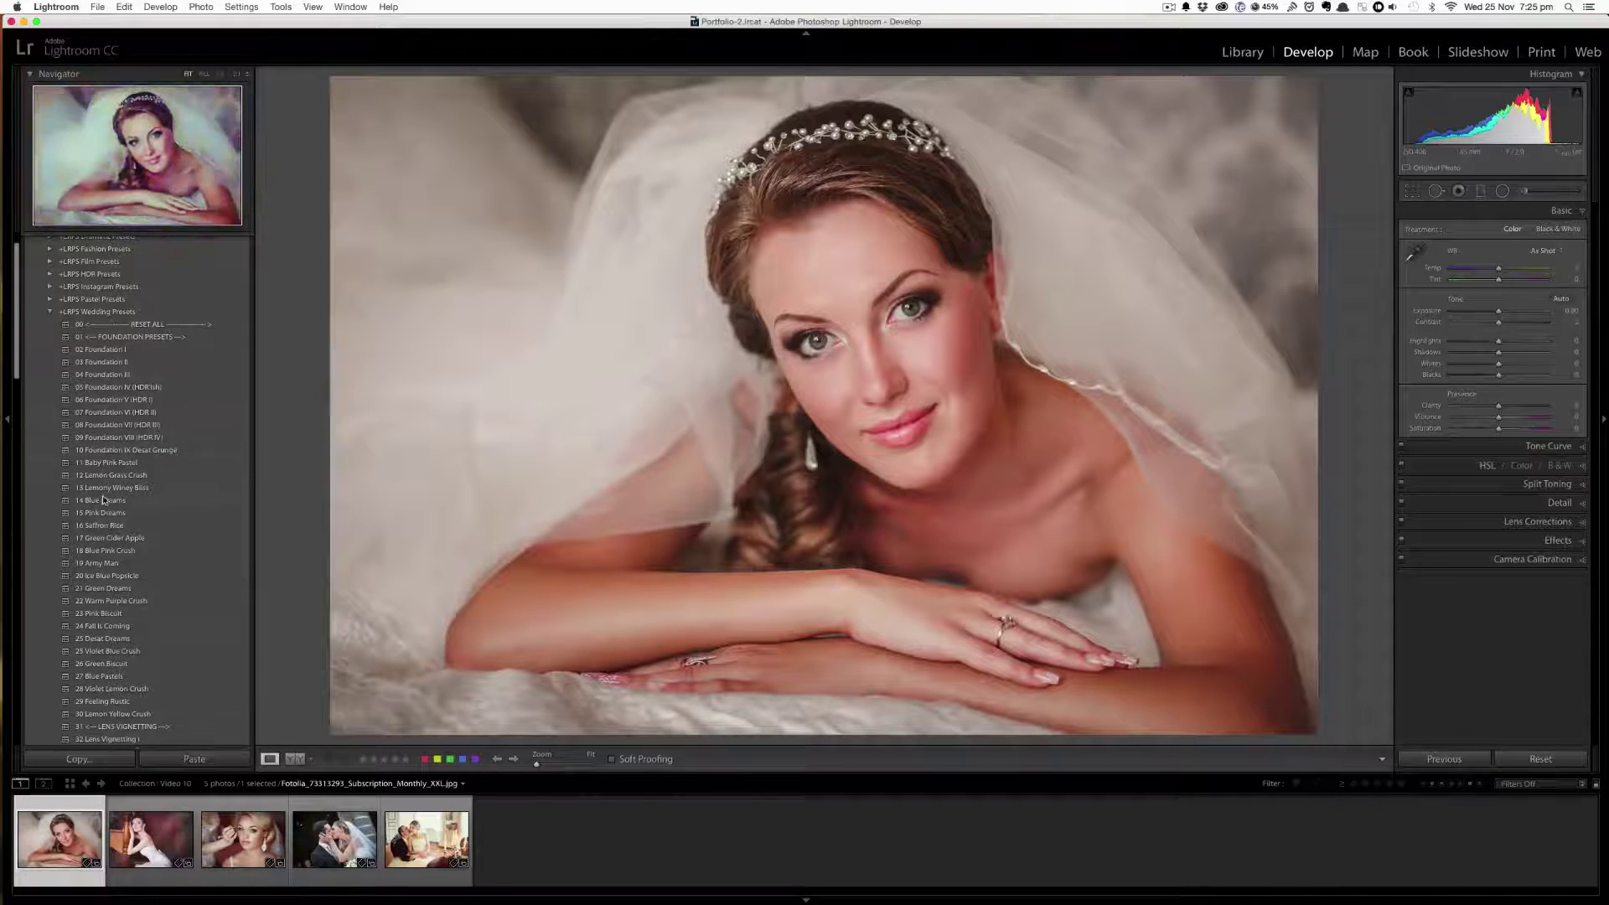
{"action": "scroll", "coordinate": [136, 594], "scroll_direction": "down", "scroll_amount": 3}
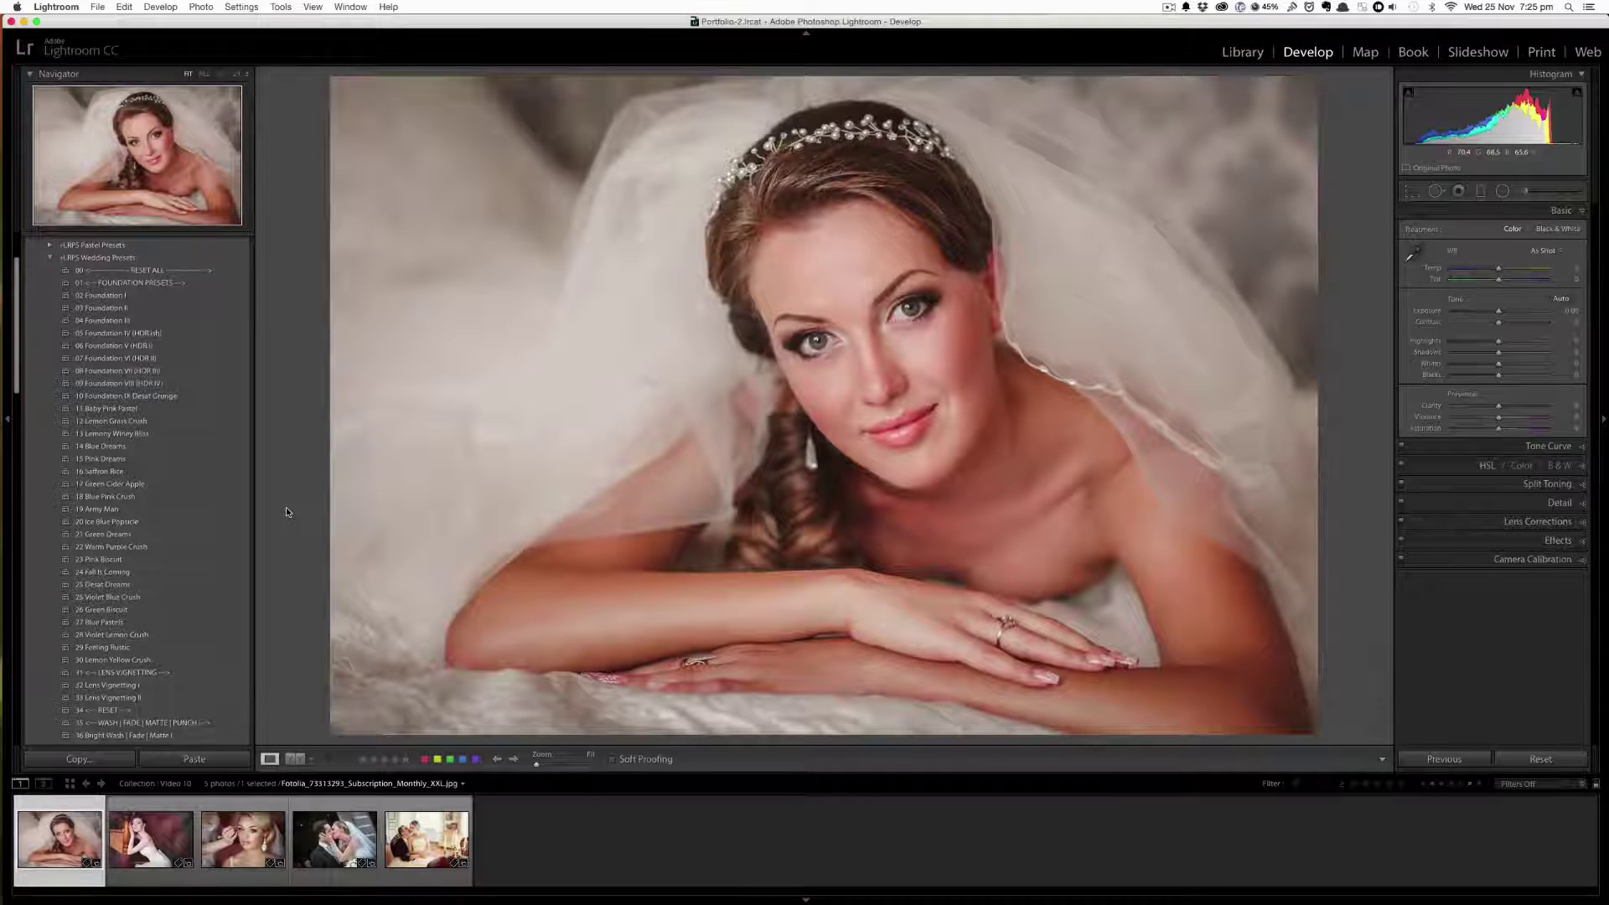
{"action": "scroll", "coordinate": [167, 580], "scroll_direction": "down", "scroll_amount": 3}
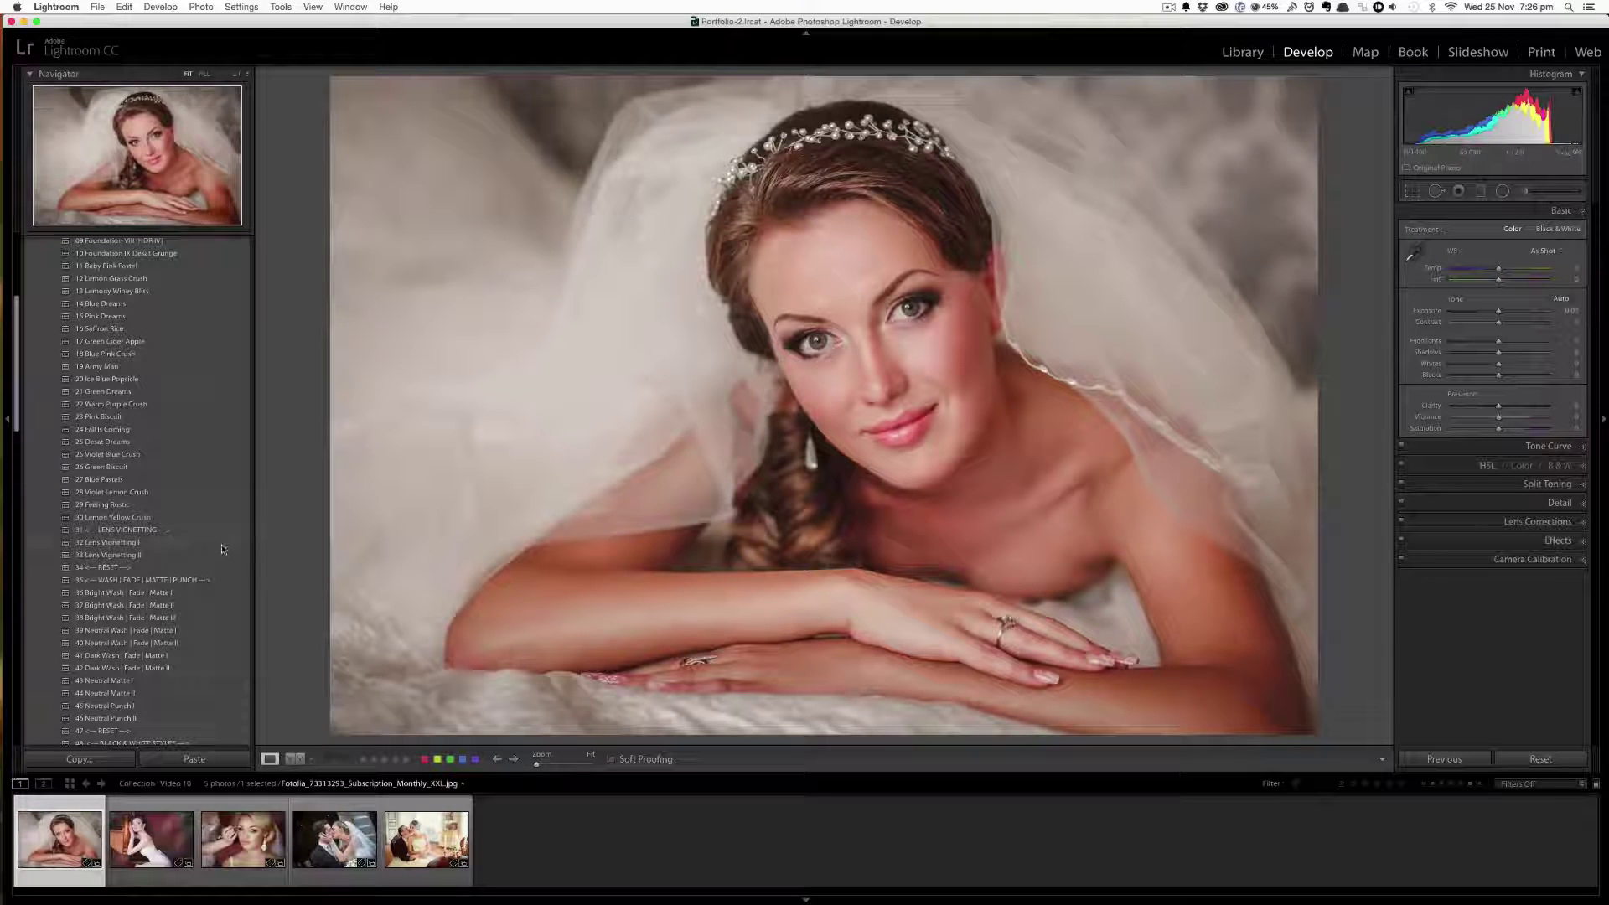
{"action": "scroll", "coordinate": [296, 436], "scroll_direction": "down", "scroll_amount": 5}
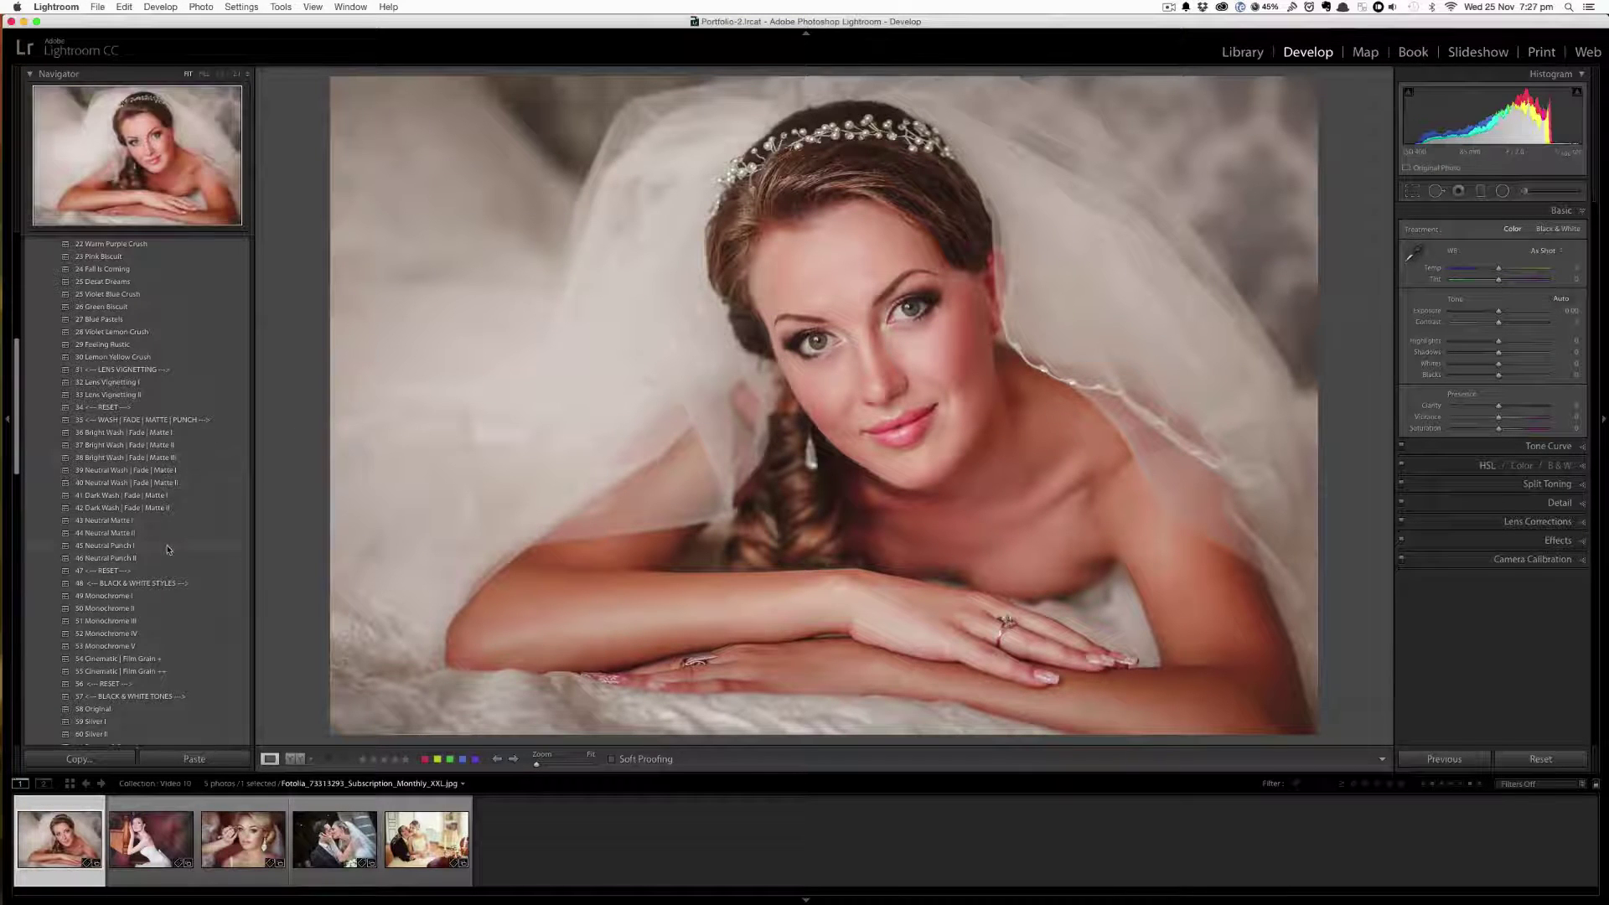
{"action": "scroll", "coordinate": [172, 558], "scroll_direction": "down", "scroll_amount": 2}
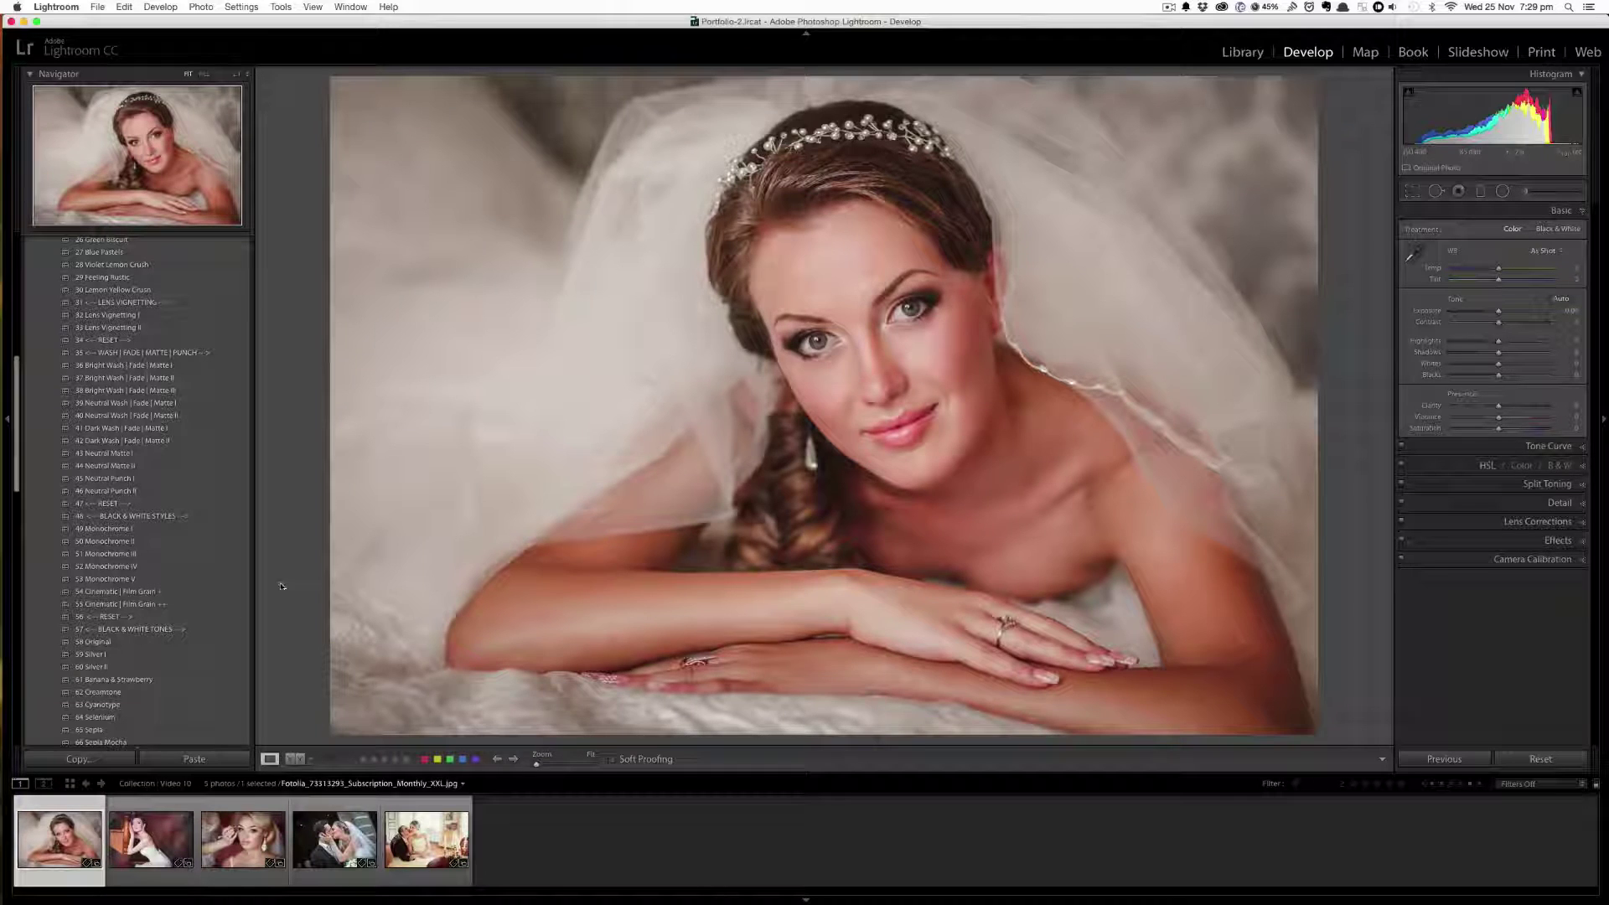
{"action": "scroll", "coordinate": [176, 537], "scroll_direction": "down", "scroll_amount": 3}
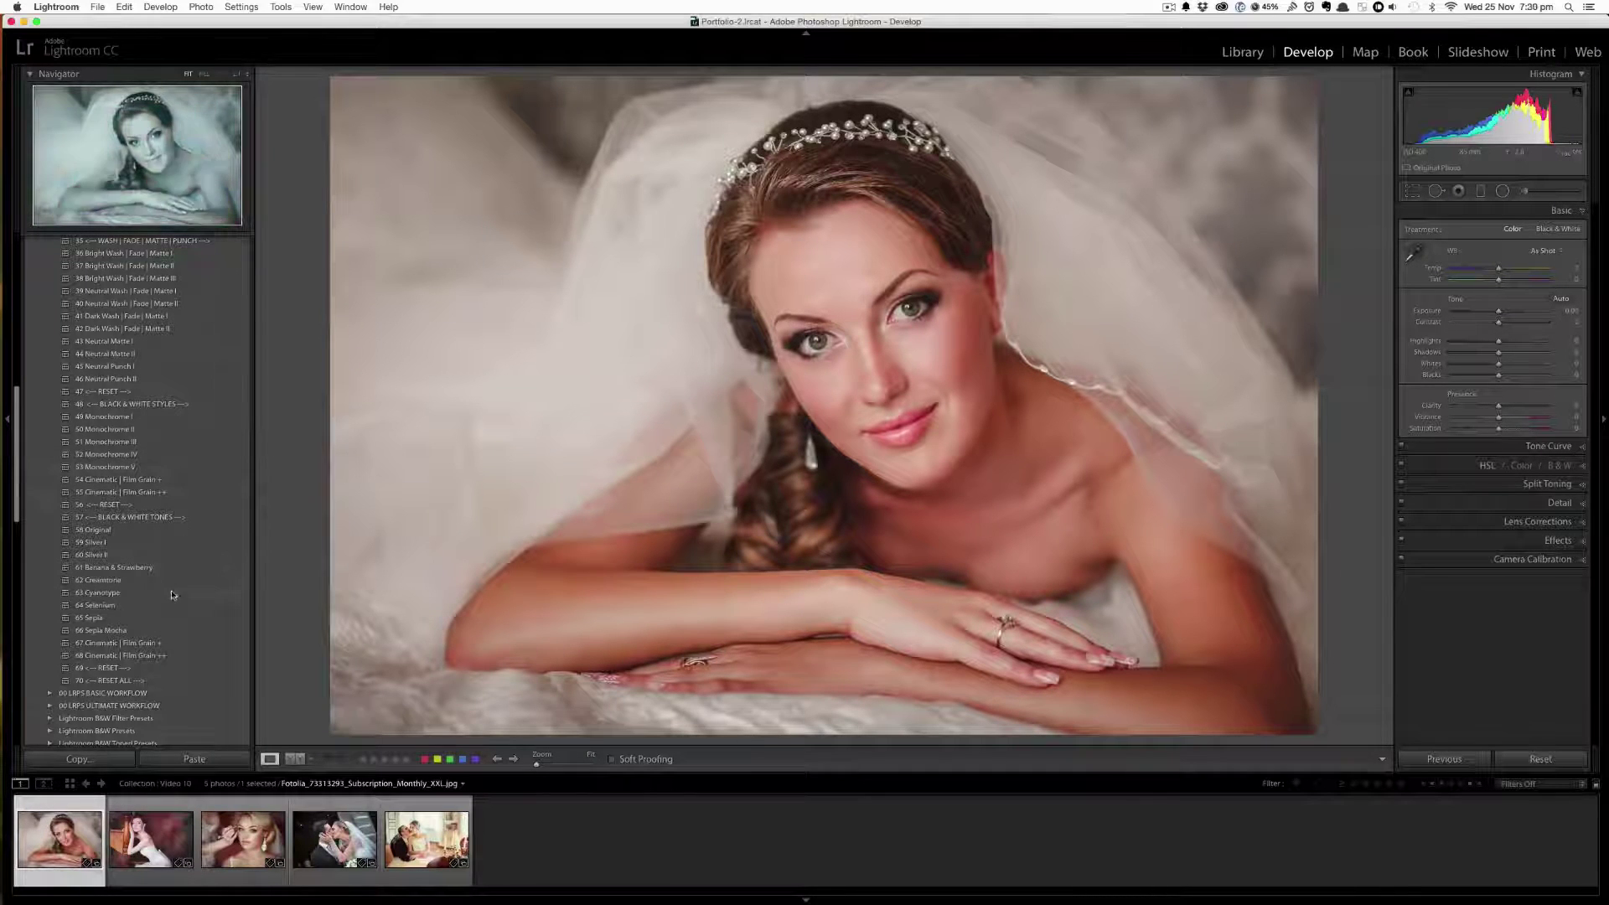
Step: Try the 65 Sepia tone and 51 Monochrome III presets on the bride photo, and clear them with the RESET ALL preset
{"action": "left_click", "coordinate": [165, 617]}
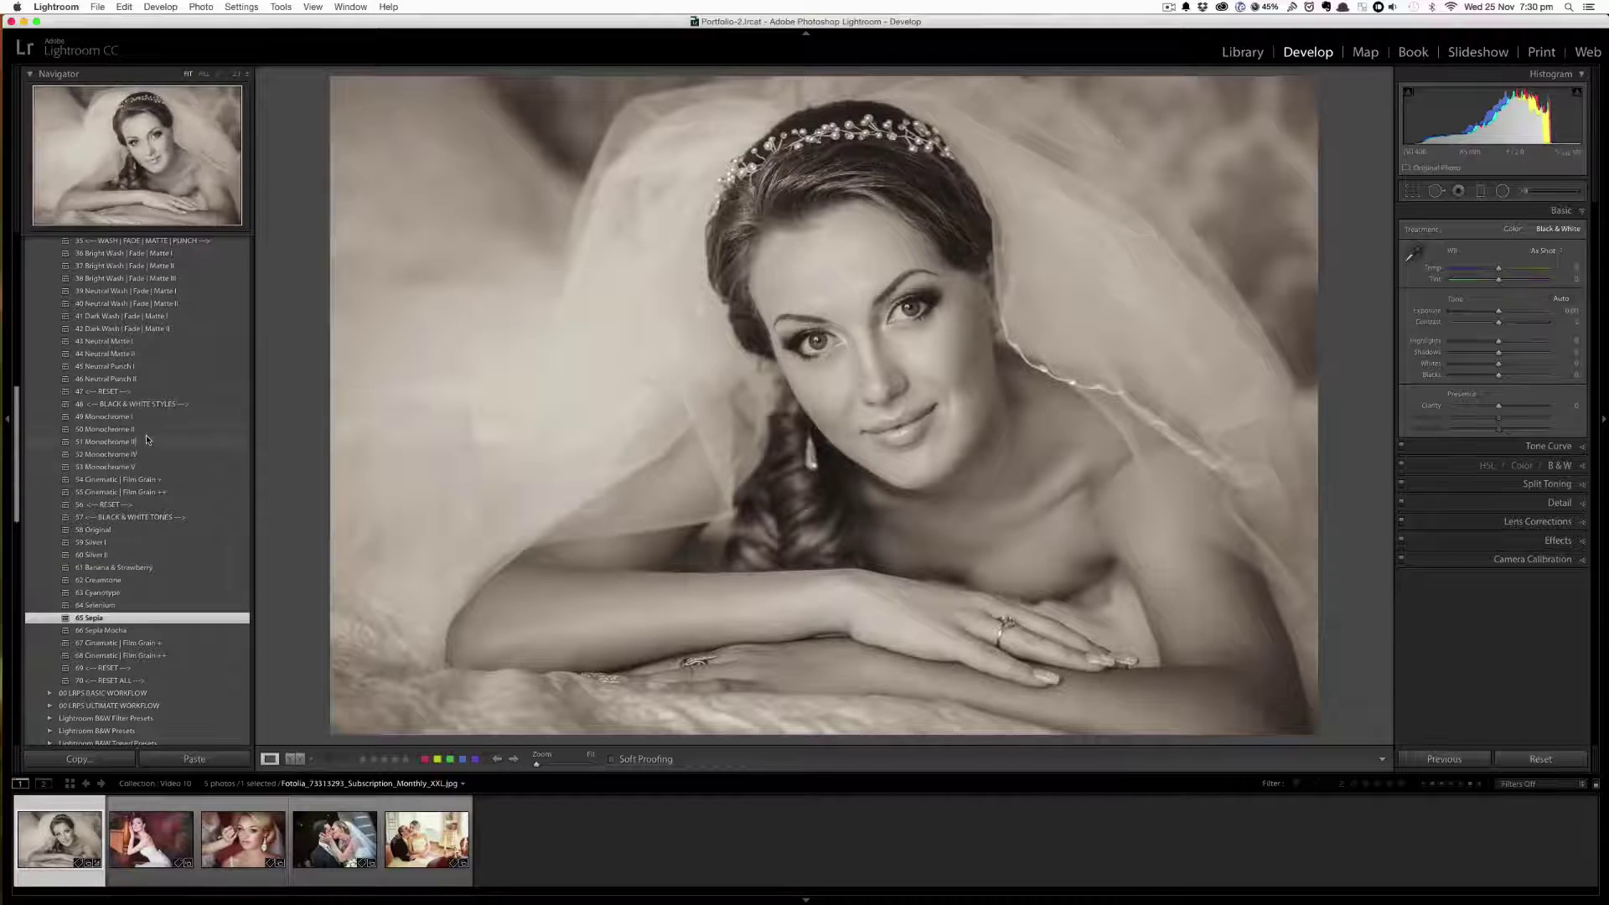
{"action": "left_click", "coordinate": [145, 442]}
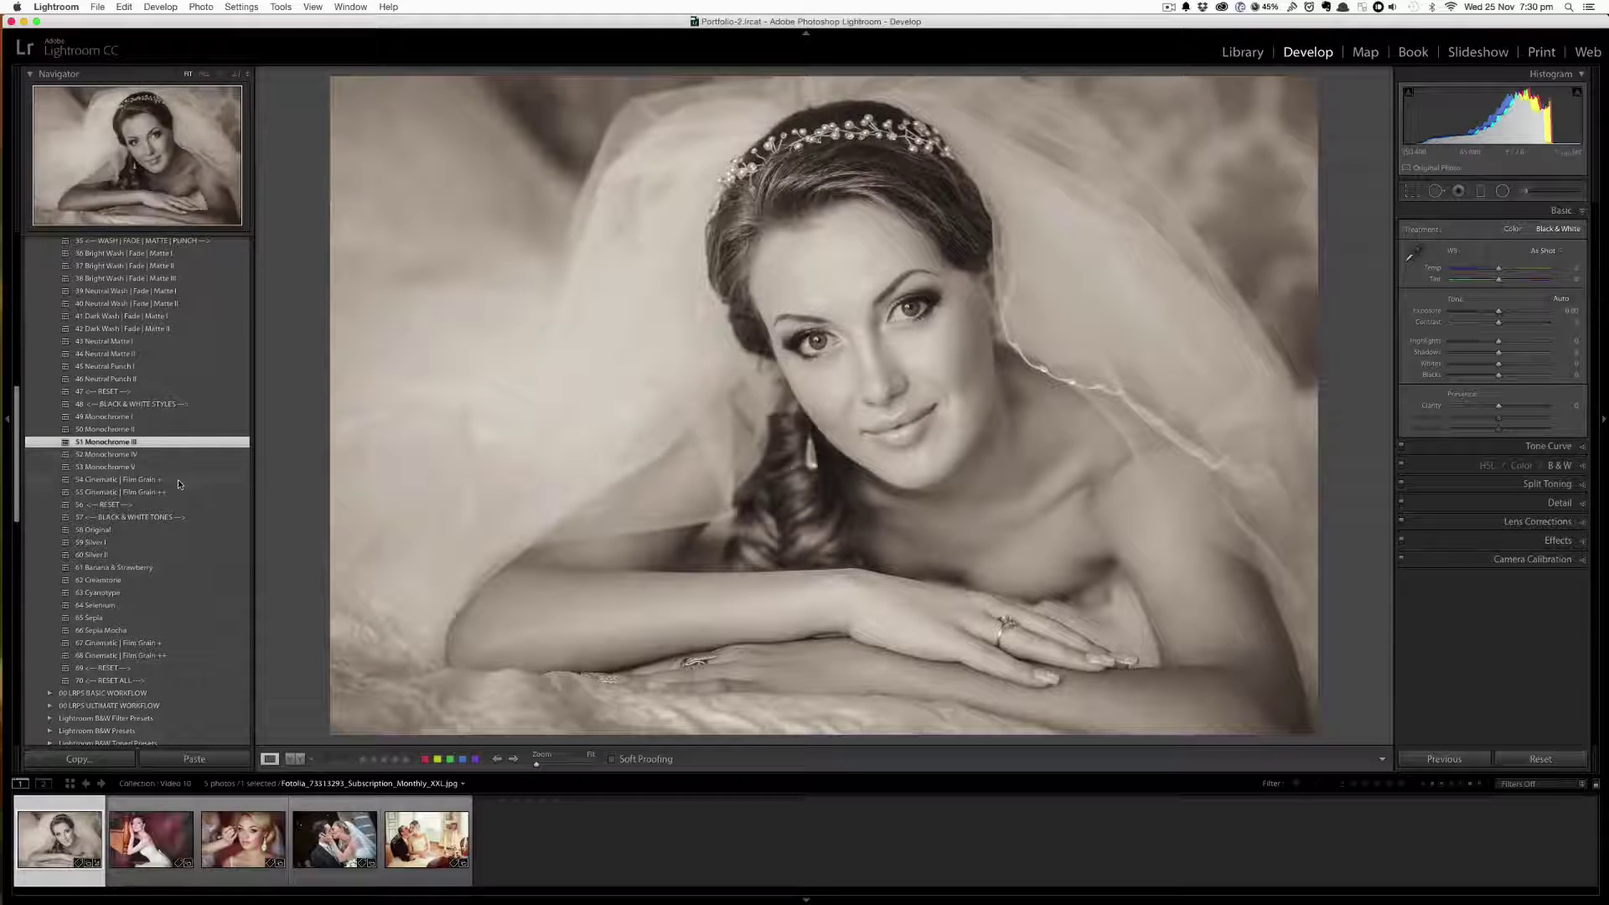
{"action": "scroll", "coordinate": [180, 465], "scroll_direction": "up", "scroll_amount": 10}
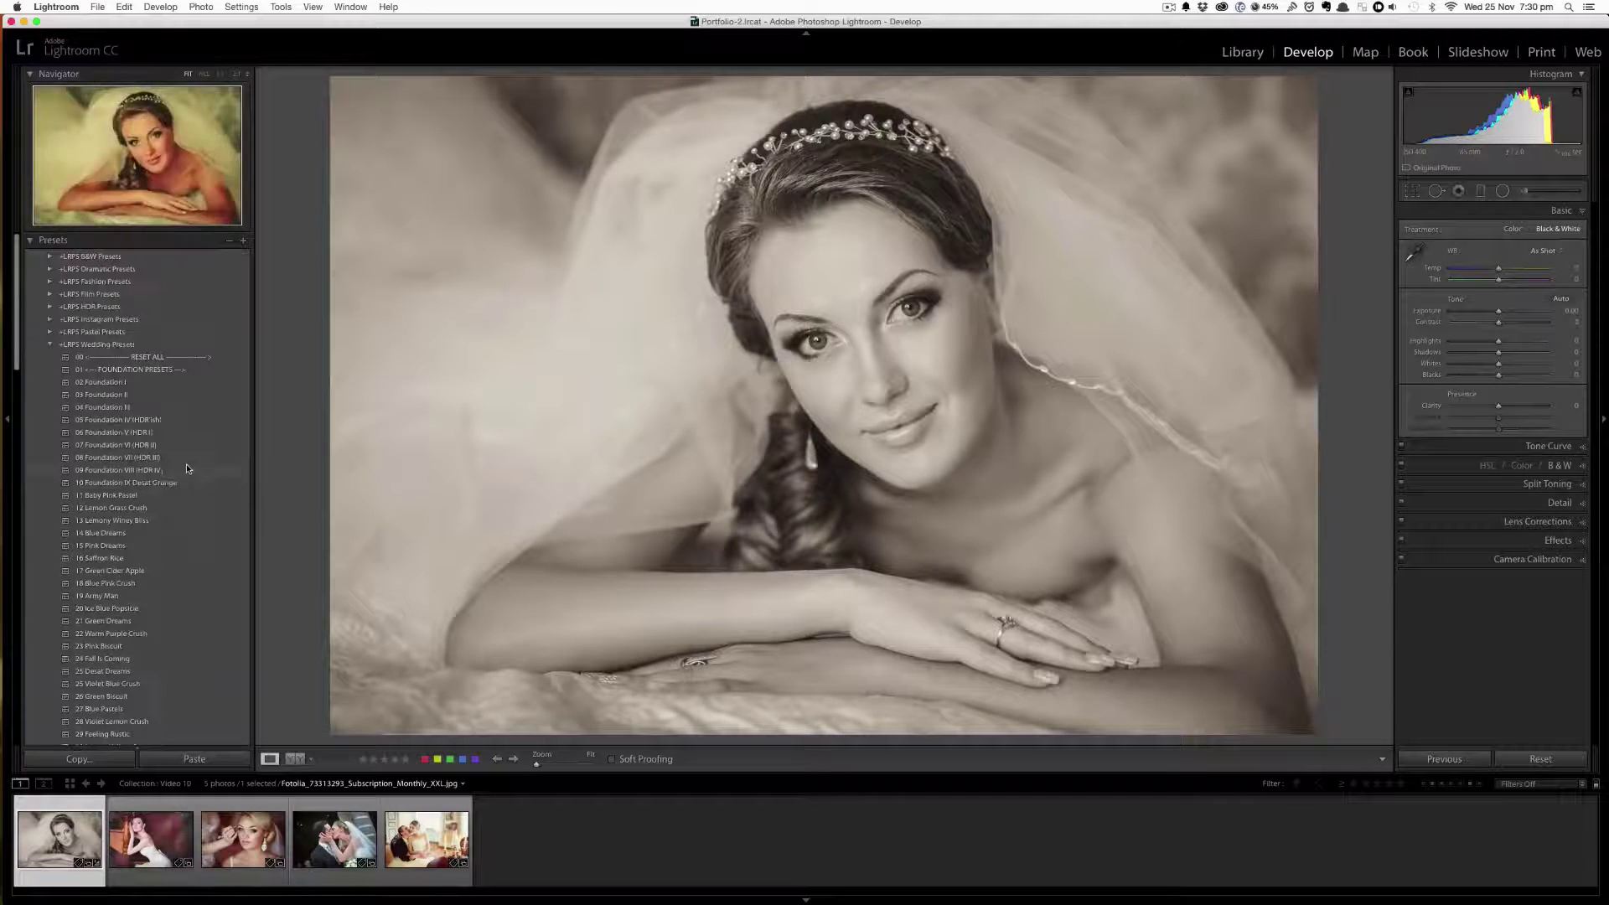
{"action": "left_click", "coordinate": [199, 357]}
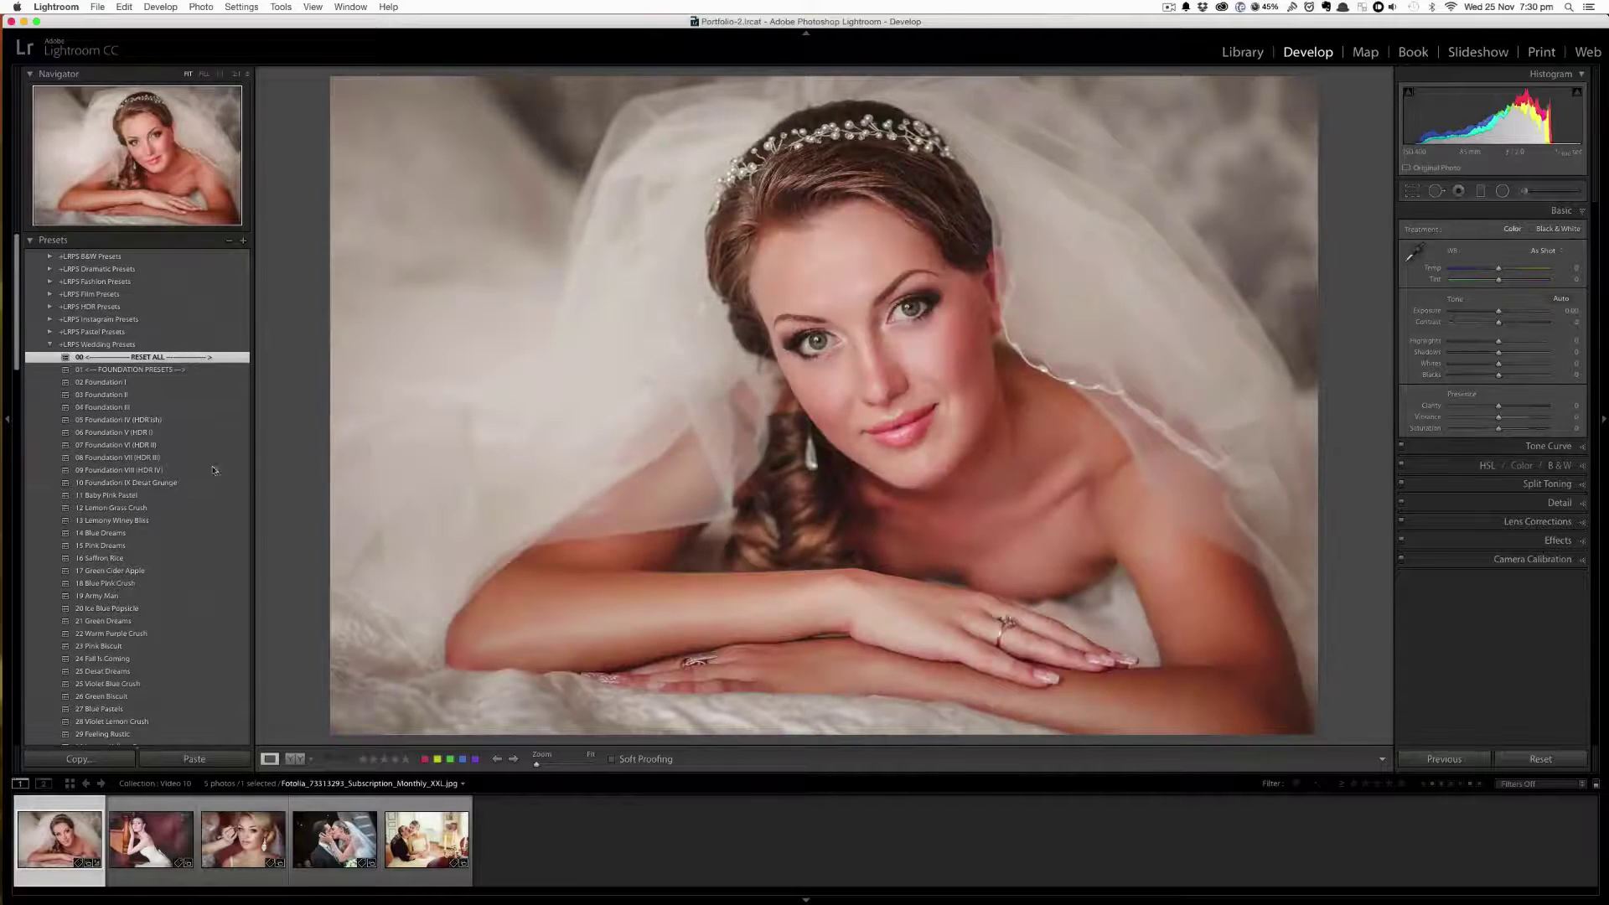
Step: Look back through the wedding presets from the foundation section to the black & white tones and return to the start
{"action": "scroll", "coordinate": [214, 486], "scroll_direction": "down", "scroll_amount": 10}
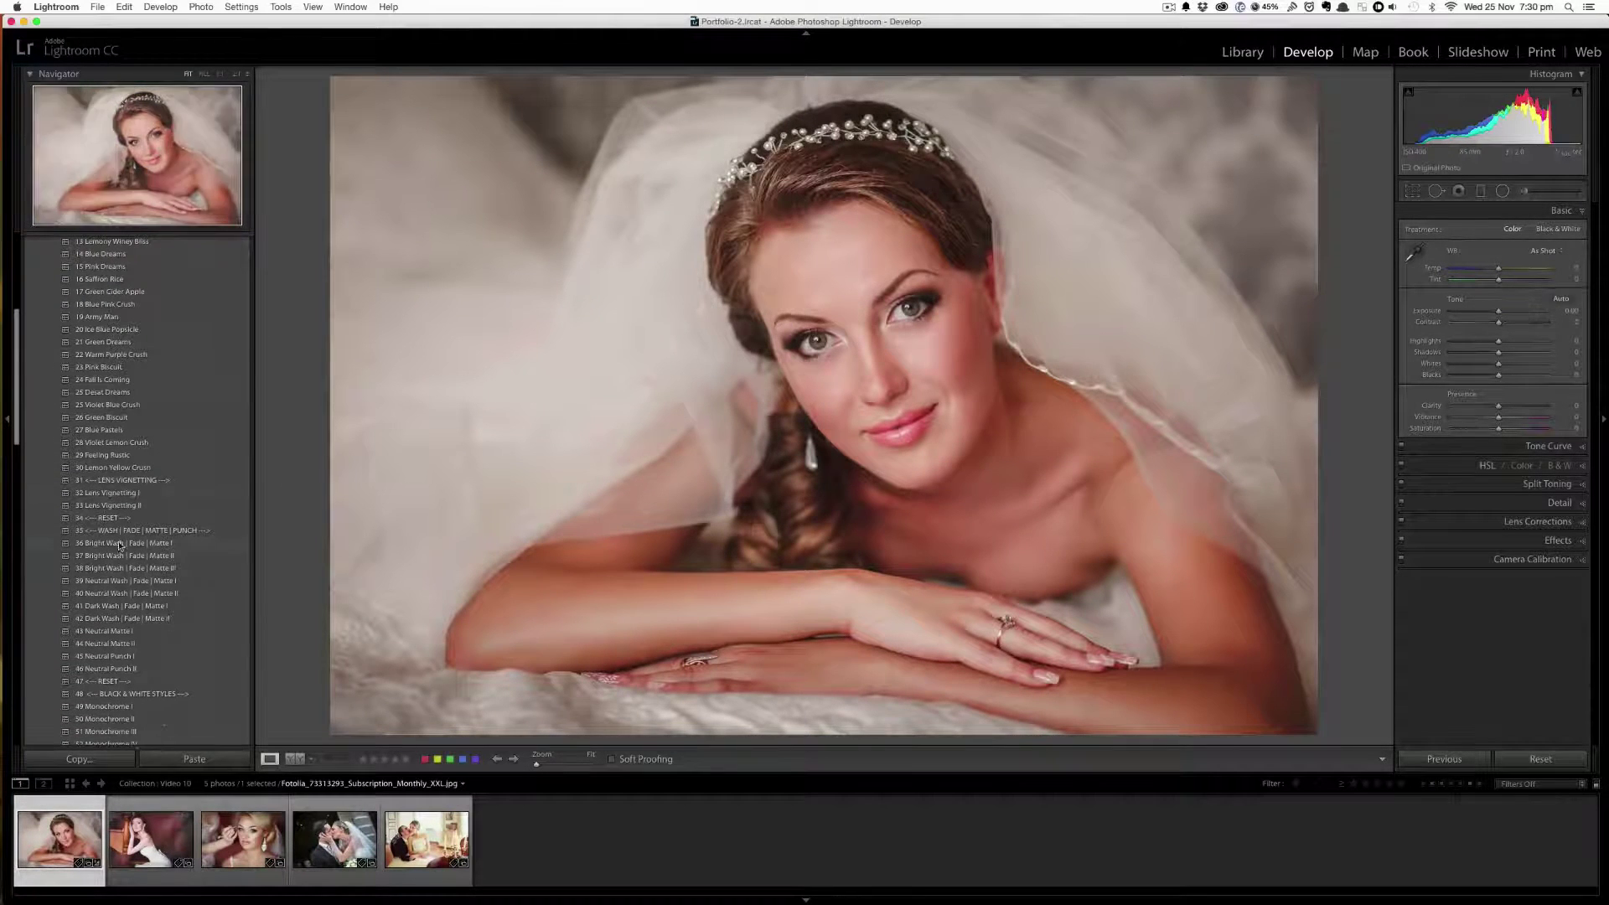
{"action": "scroll", "coordinate": [139, 528], "scroll_direction": "down", "scroll_amount": 8}
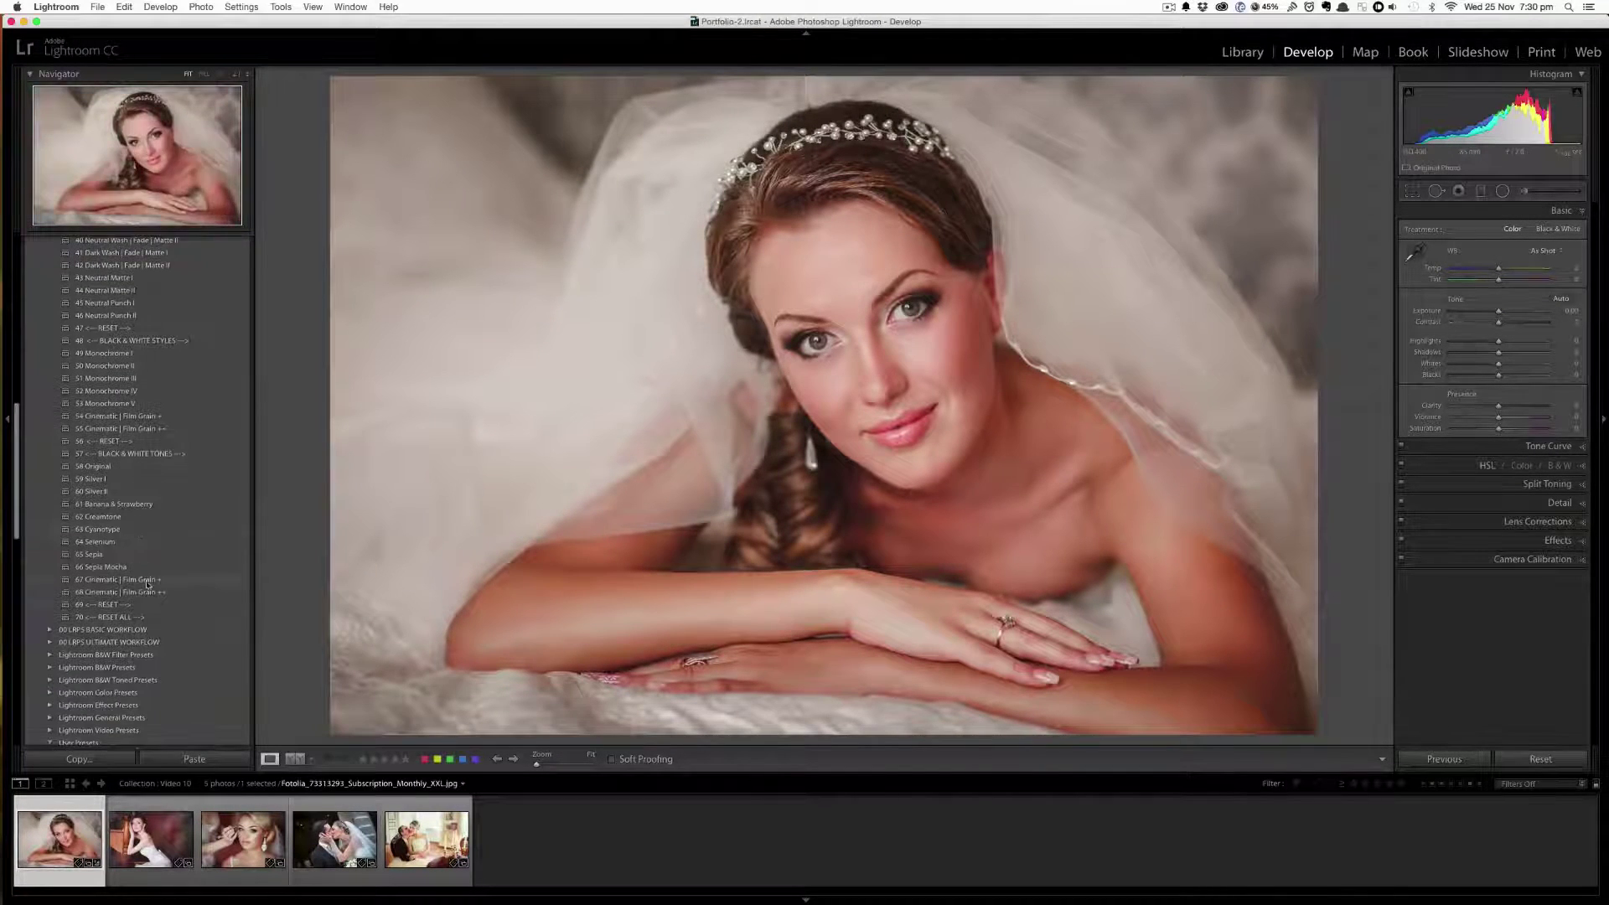
{"action": "scroll", "coordinate": [209, 536], "scroll_direction": "up", "scroll_amount": 5}
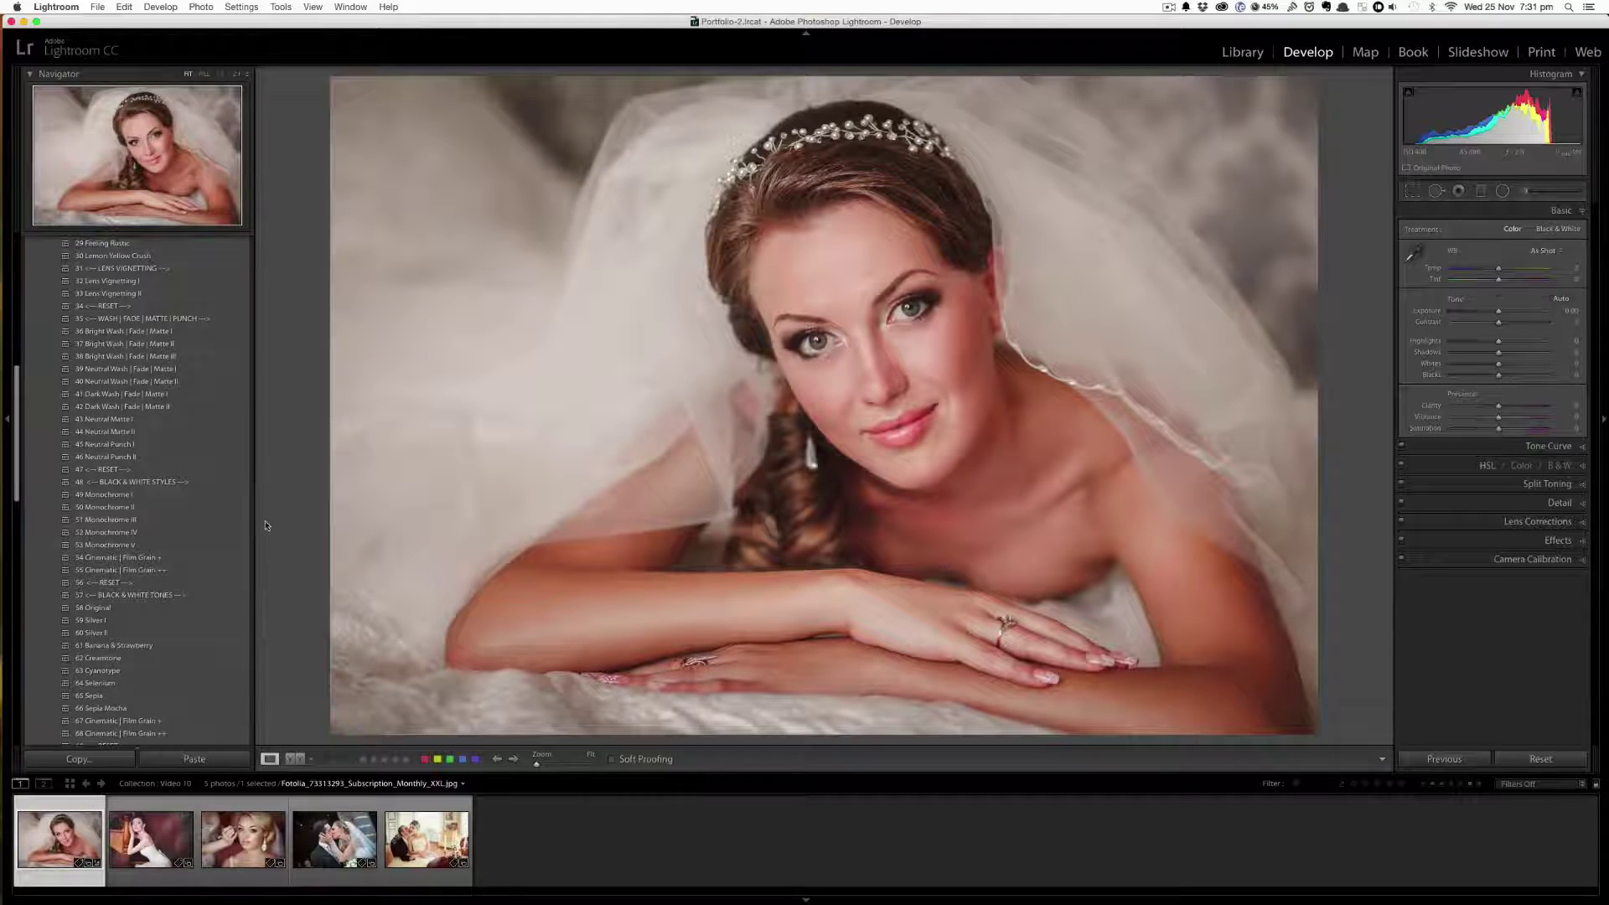
{"action": "scroll", "coordinate": [218, 454], "scroll_direction": "up", "scroll_amount": 5}
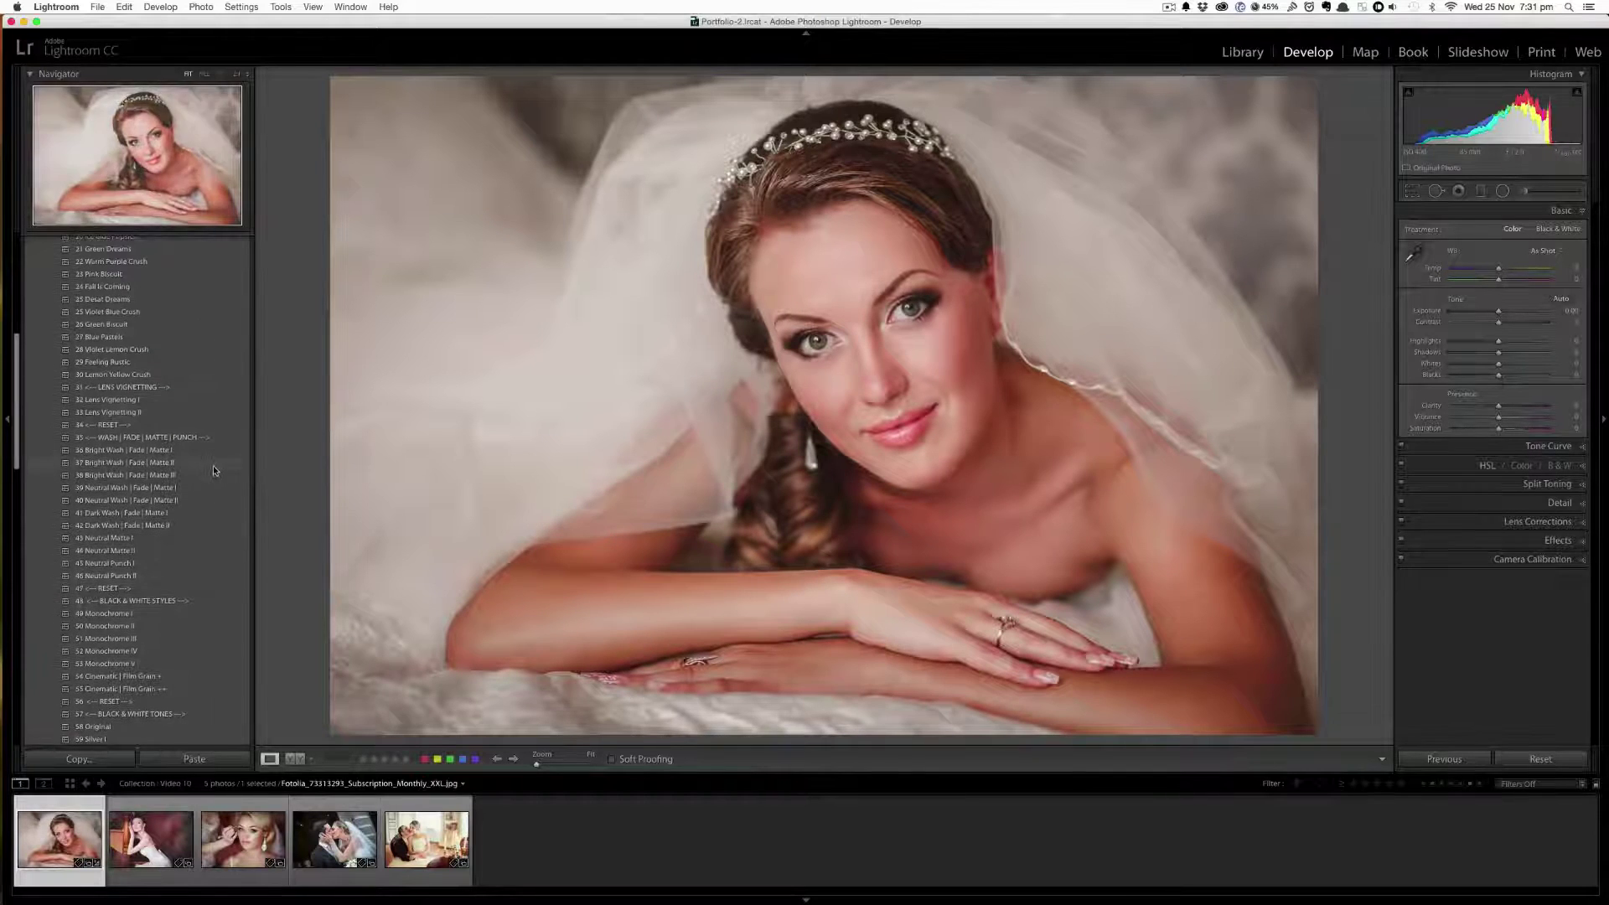
{"action": "scroll", "coordinate": [215, 452], "scroll_direction": "up", "scroll_amount": 10}
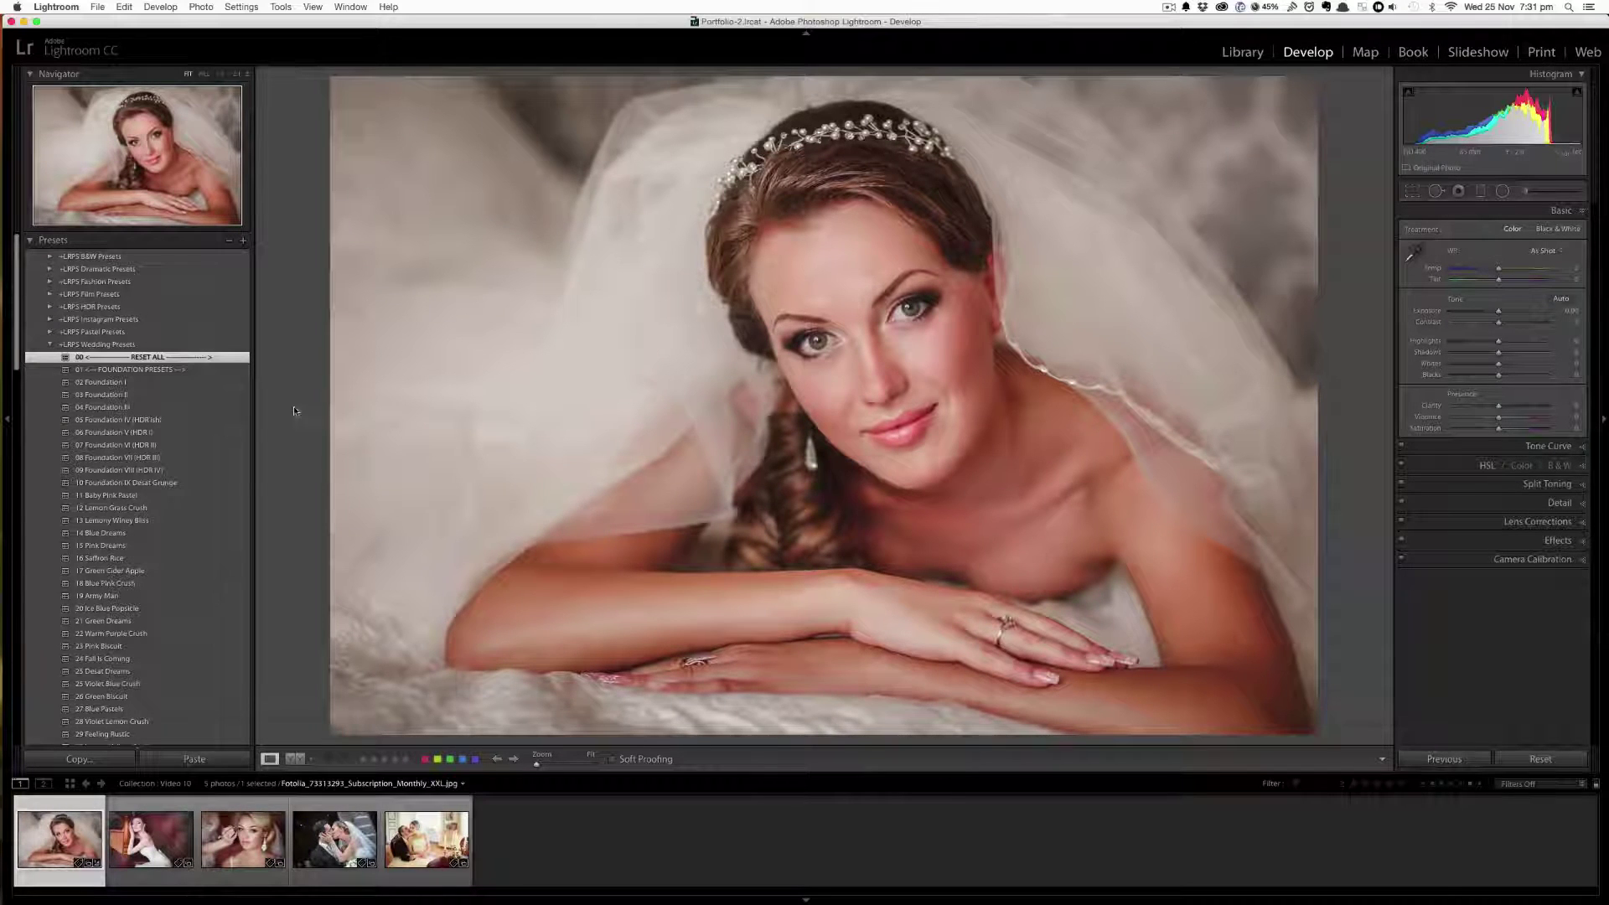
Step: Apply the 02 Foundation I preset to the bride photo, compare it with the original, and add 18 Blue Pink Crush
{"action": "left_click", "coordinate": [172, 382]}
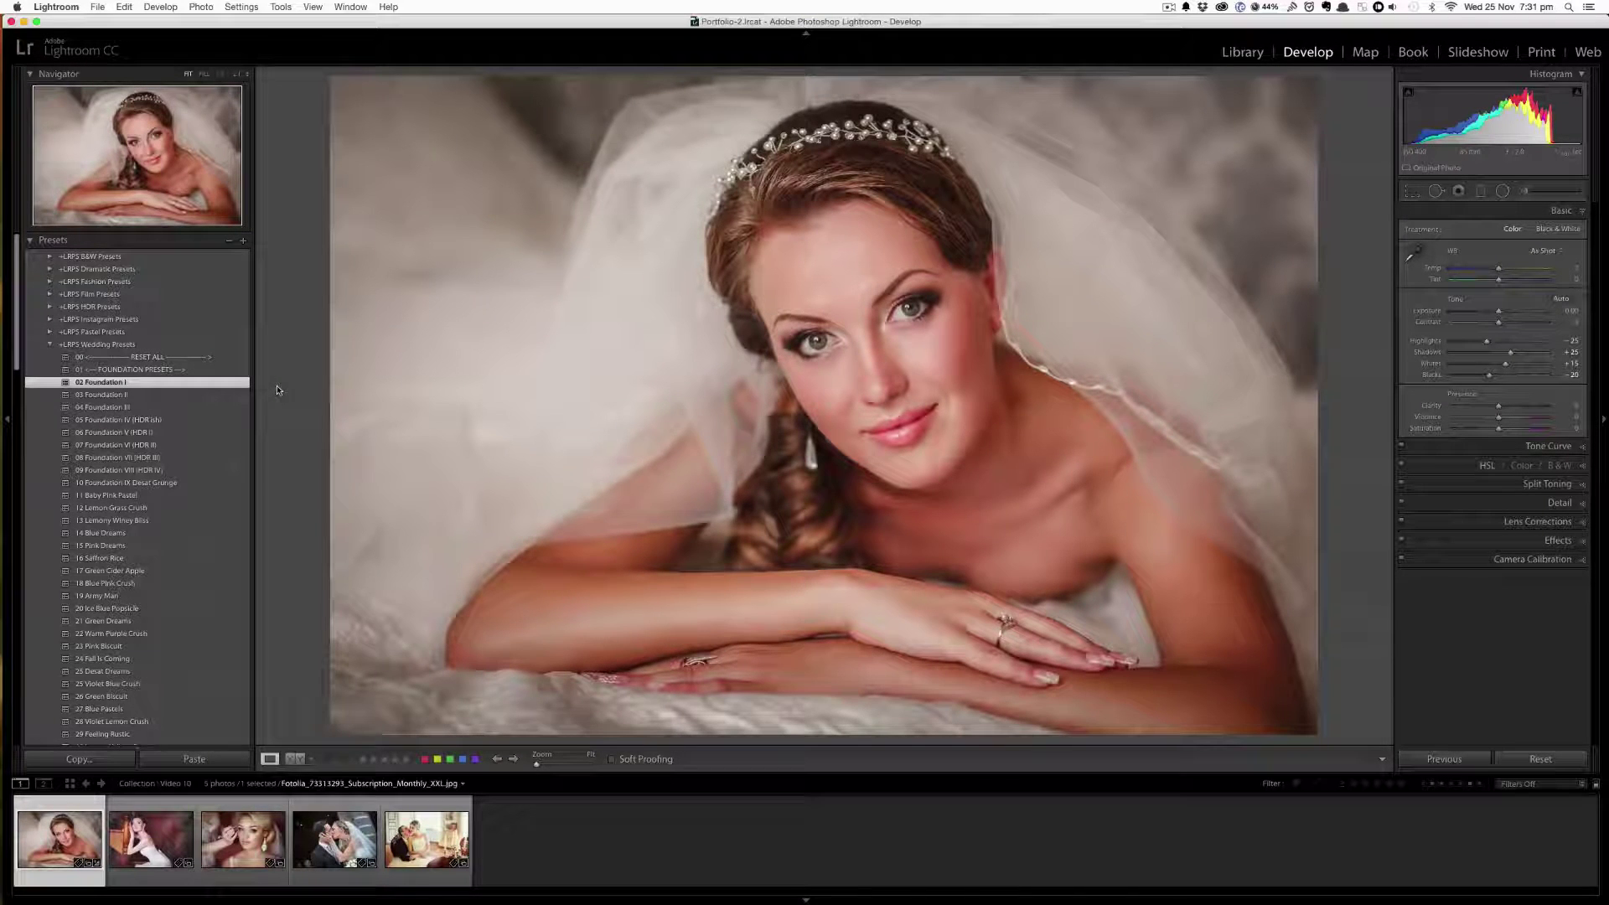
{"action": "key", "text": "backslash"}
{"action": "scroll", "coordinate": [210, 495], "scroll_direction": "down", "scroll_amount": 1}
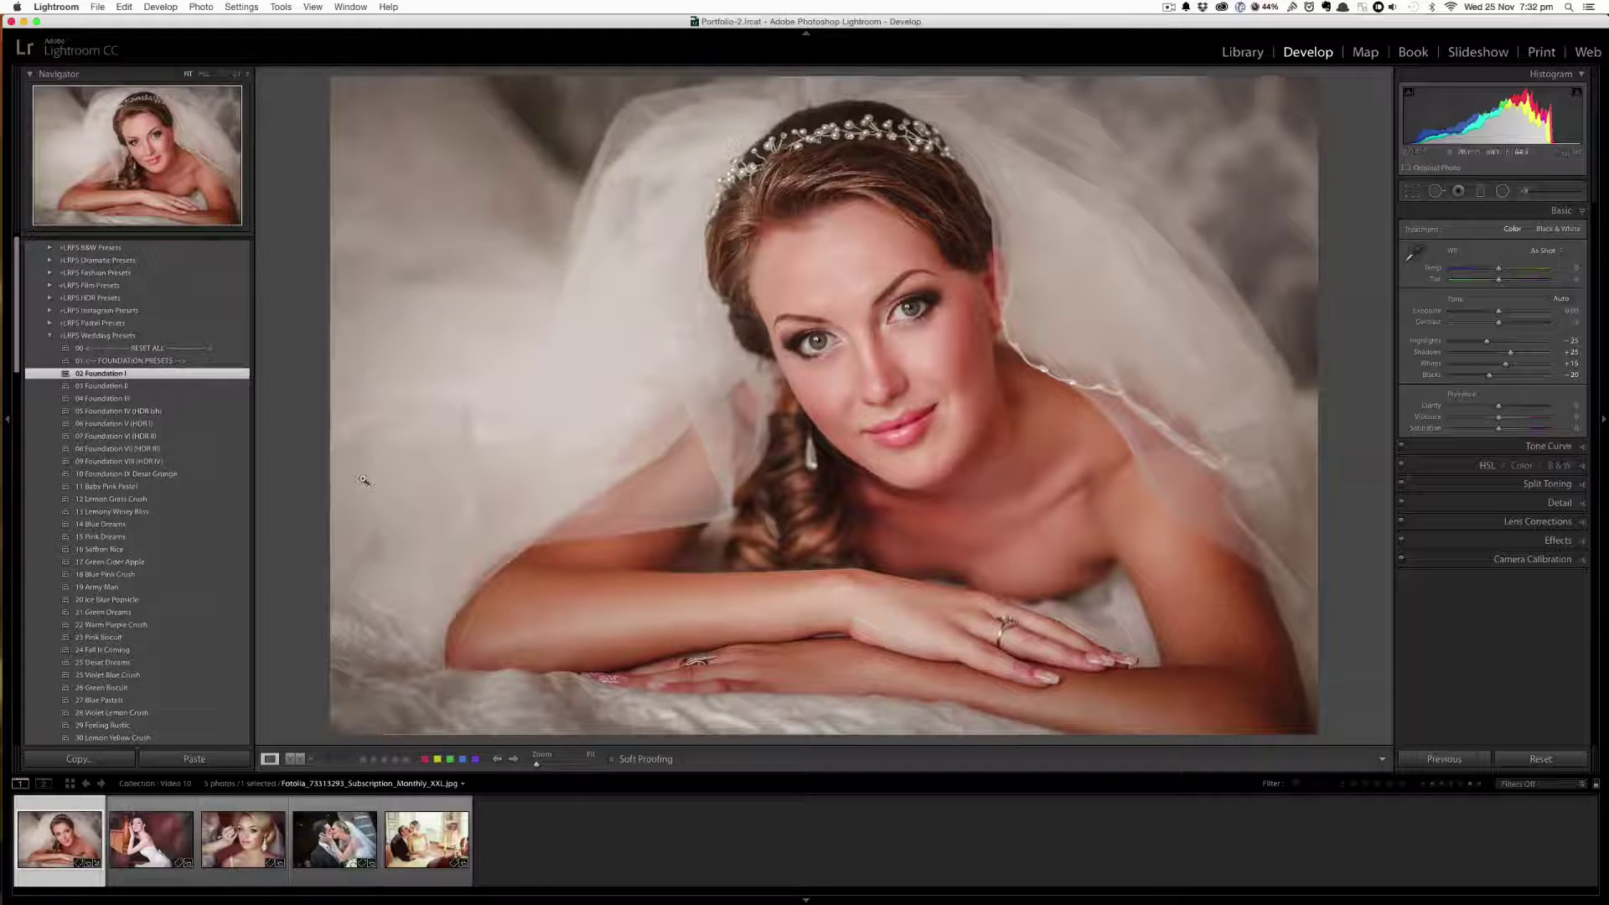
{"action": "left_click", "coordinate": [147, 576]}
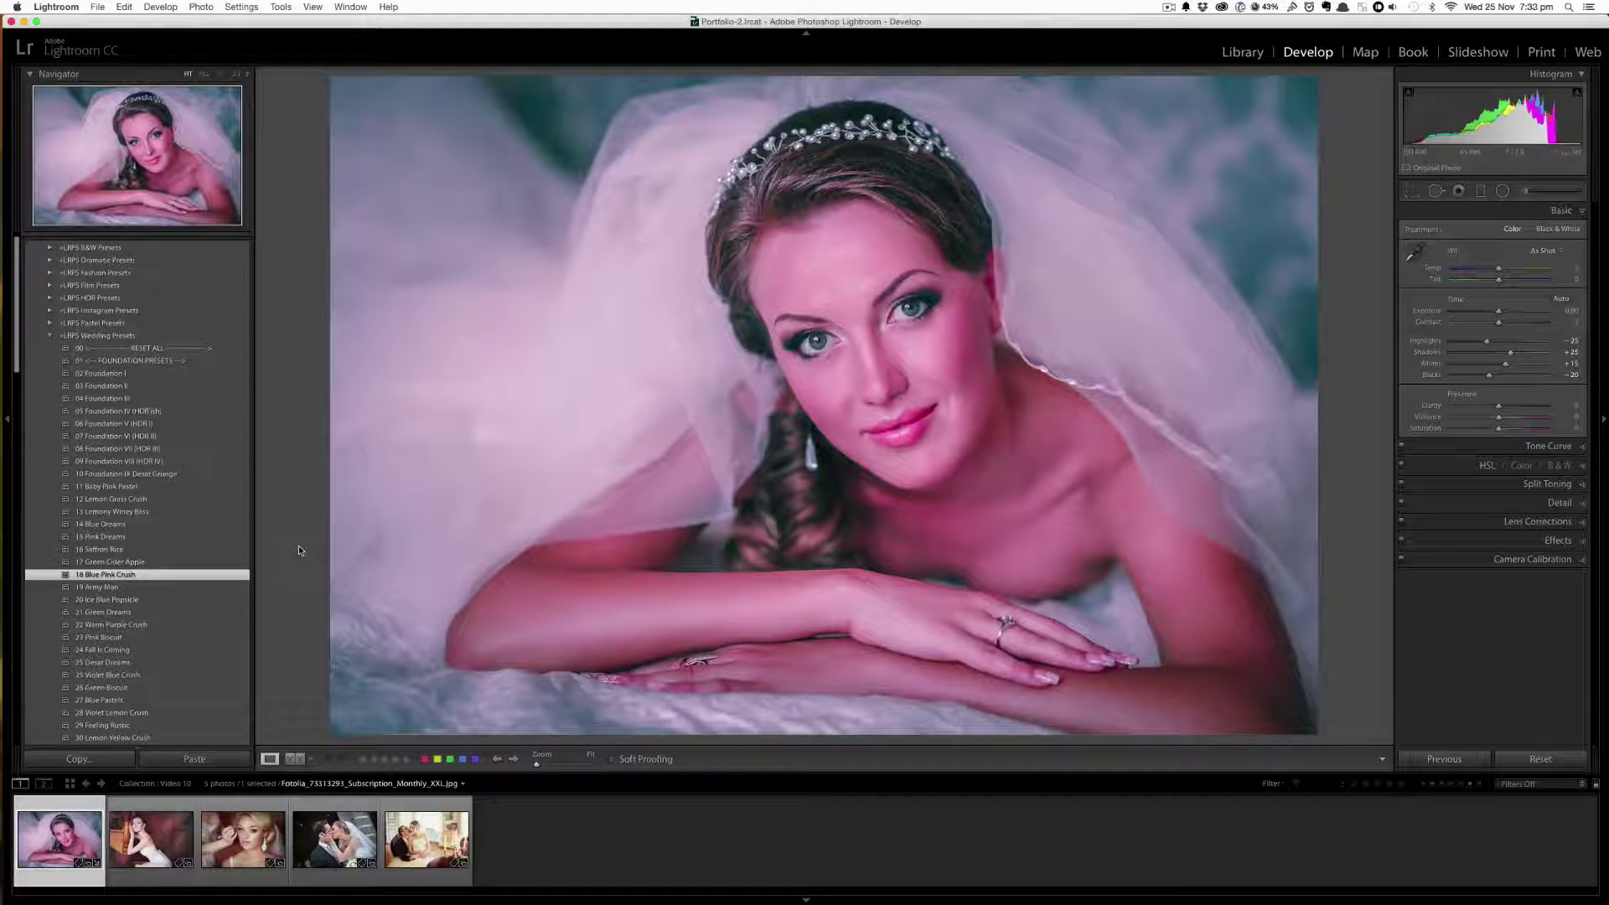
Step: Add the 32 Lens Vignetting I and 44 Neutral Matte II presets to the first bride photo
{"action": "scroll", "coordinate": [173, 586], "scroll_direction": "down", "scroll_amount": 5}
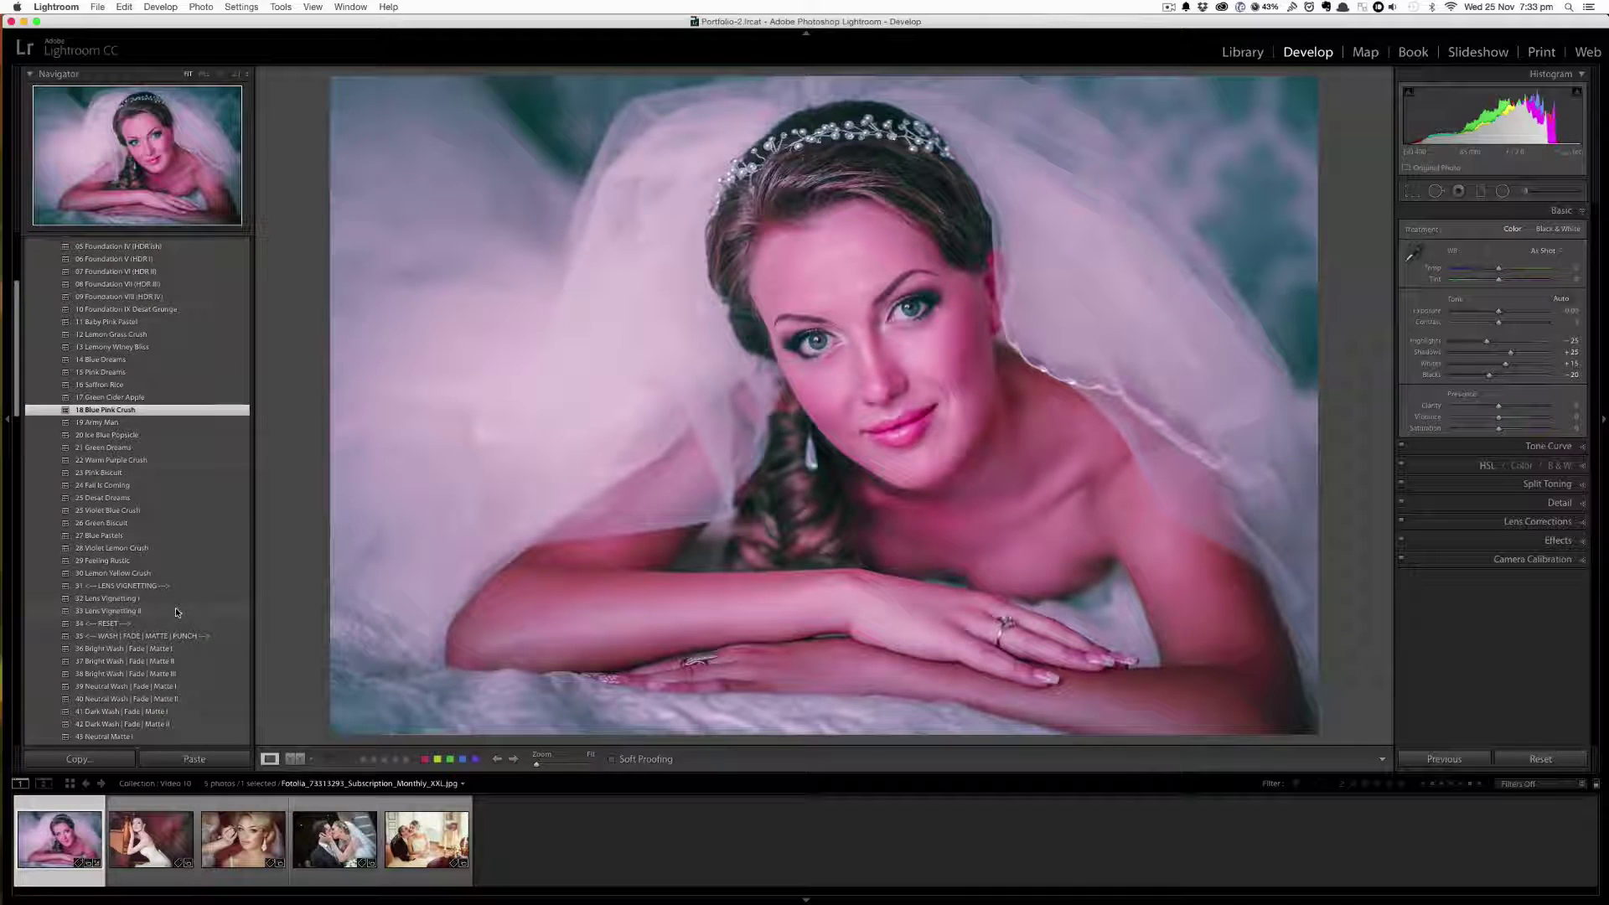
{"action": "left_click", "coordinate": [176, 602]}
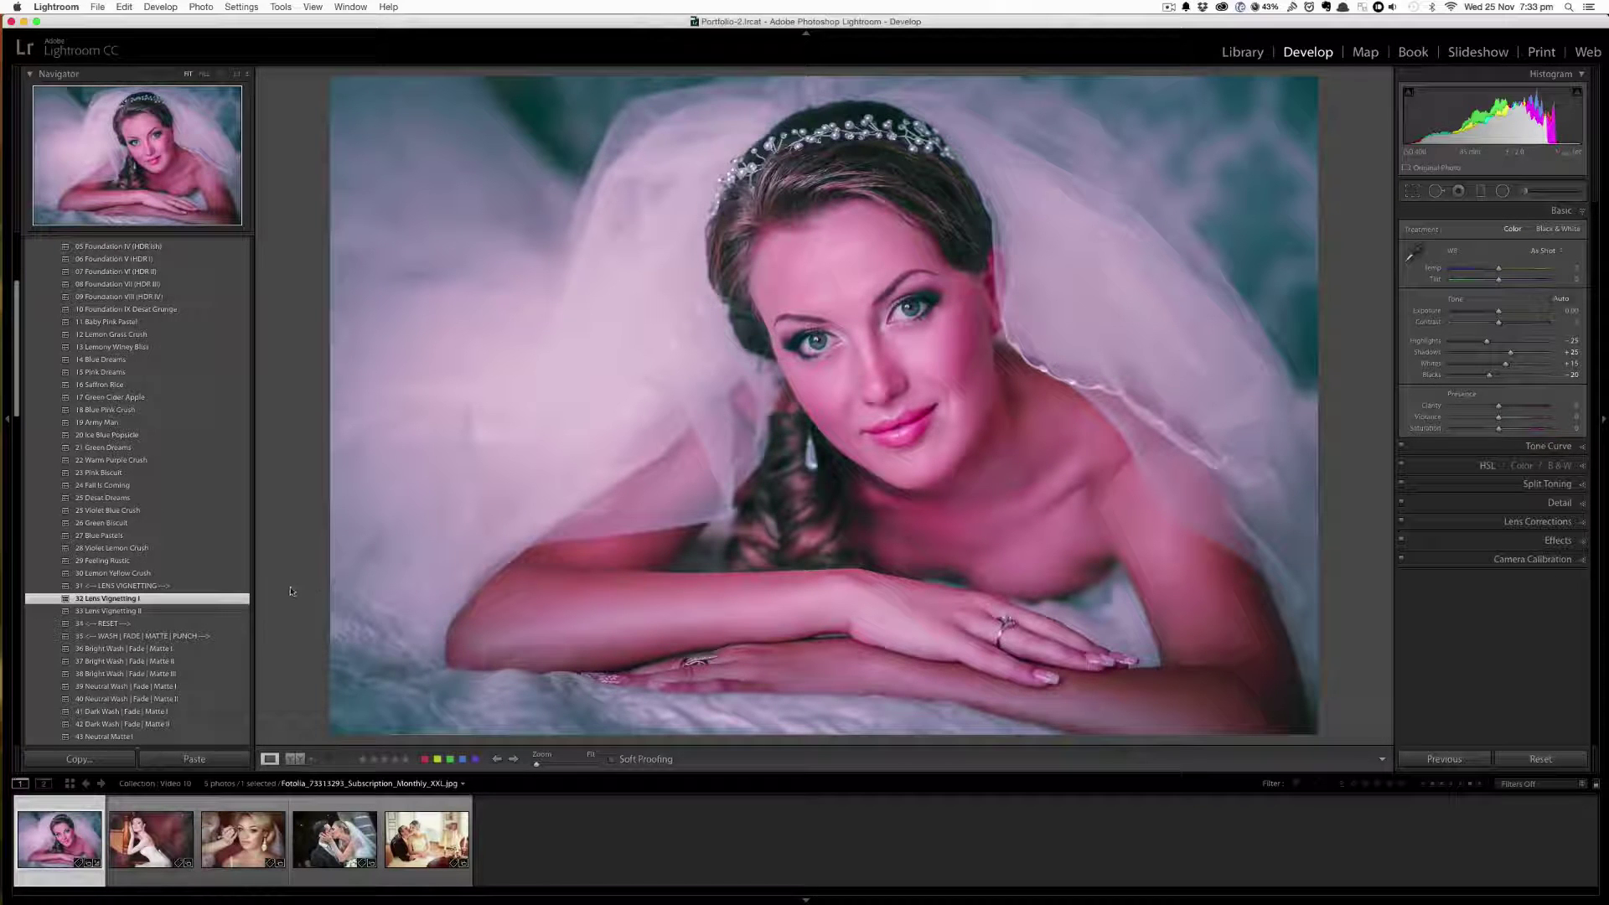
{"action": "scroll", "coordinate": [190, 636], "scroll_direction": "down", "scroll_amount": 3}
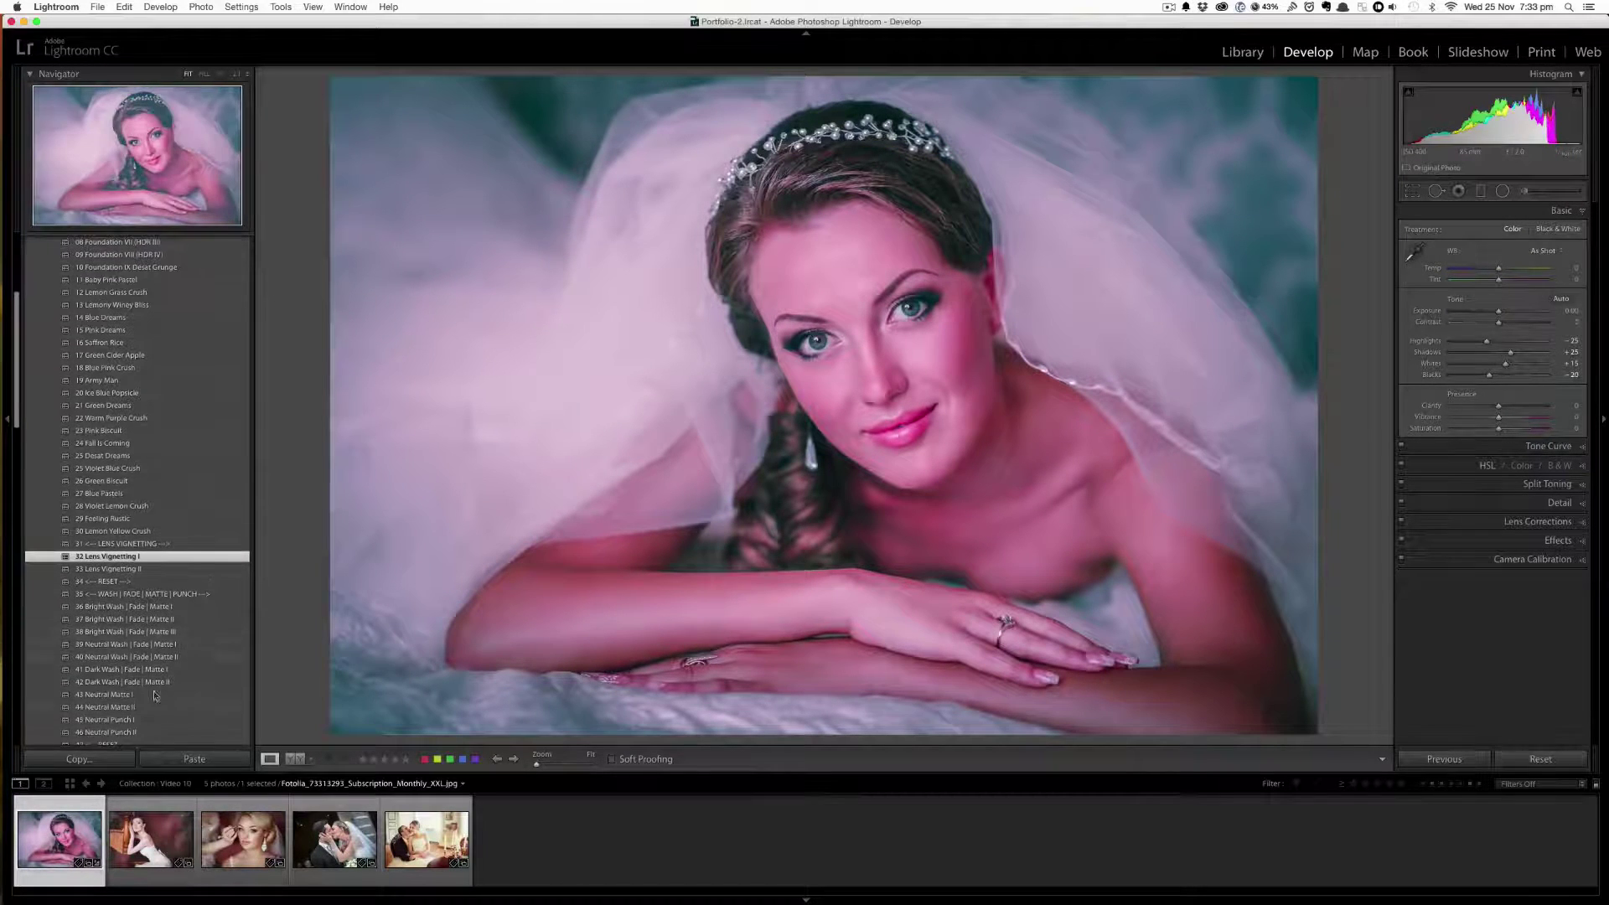
{"action": "left_click", "coordinate": [125, 707]}
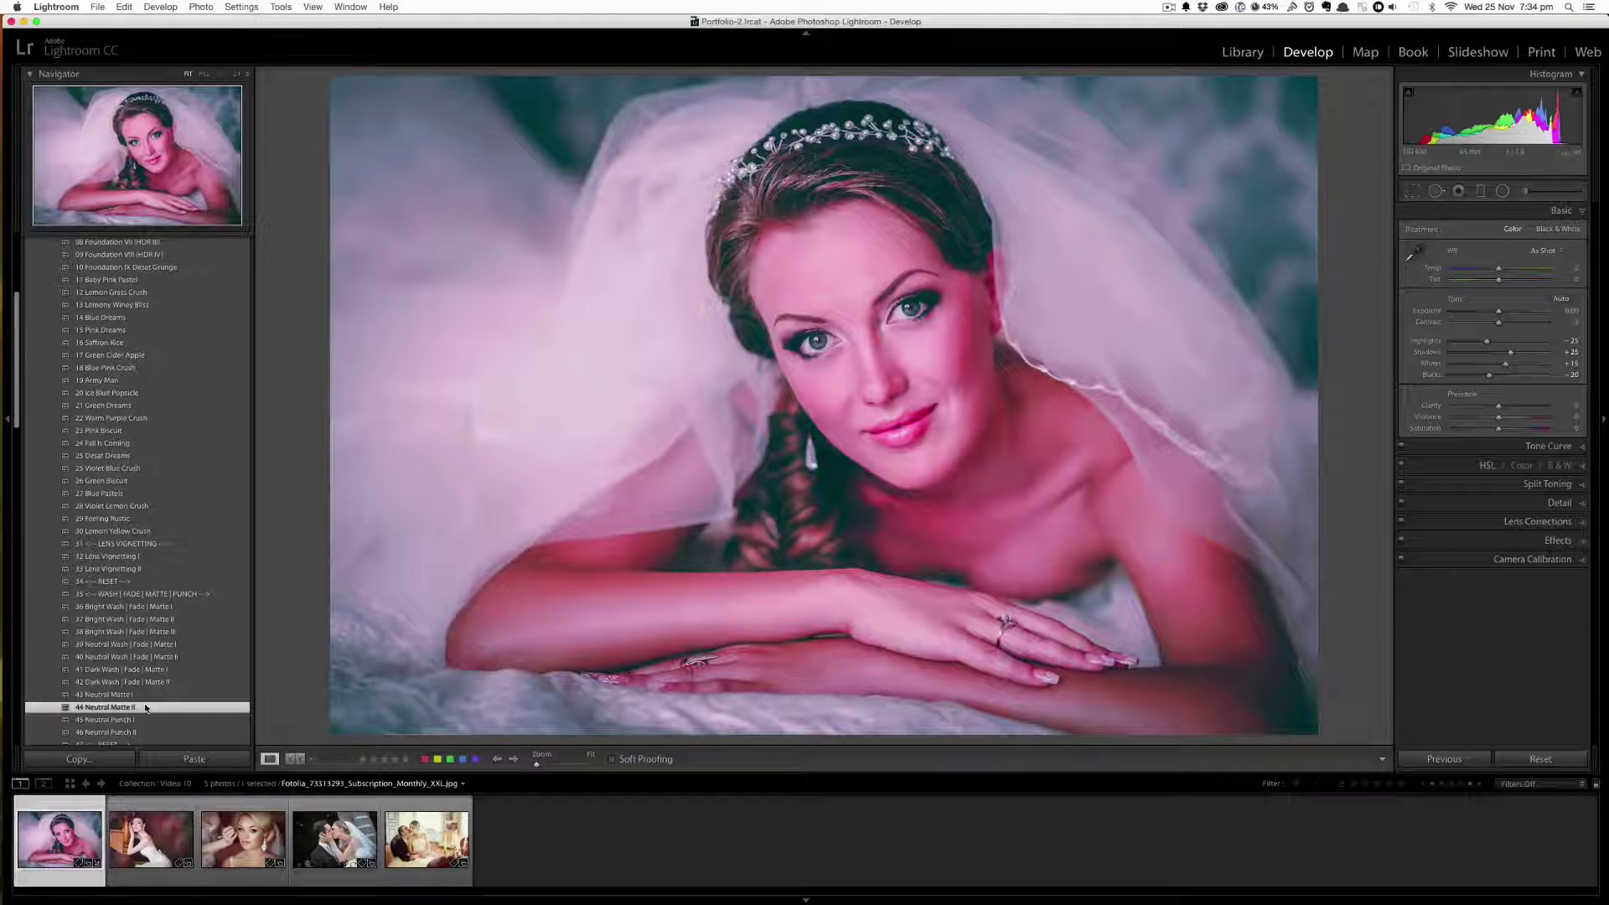
Step: Compare the first bride photo before and after the stacked presets, ending on the edited version
{"action": "key", "text": "backslash"}
{"action": "key", "text": "backslash"}
{"action": "key", "text": "backslash"}
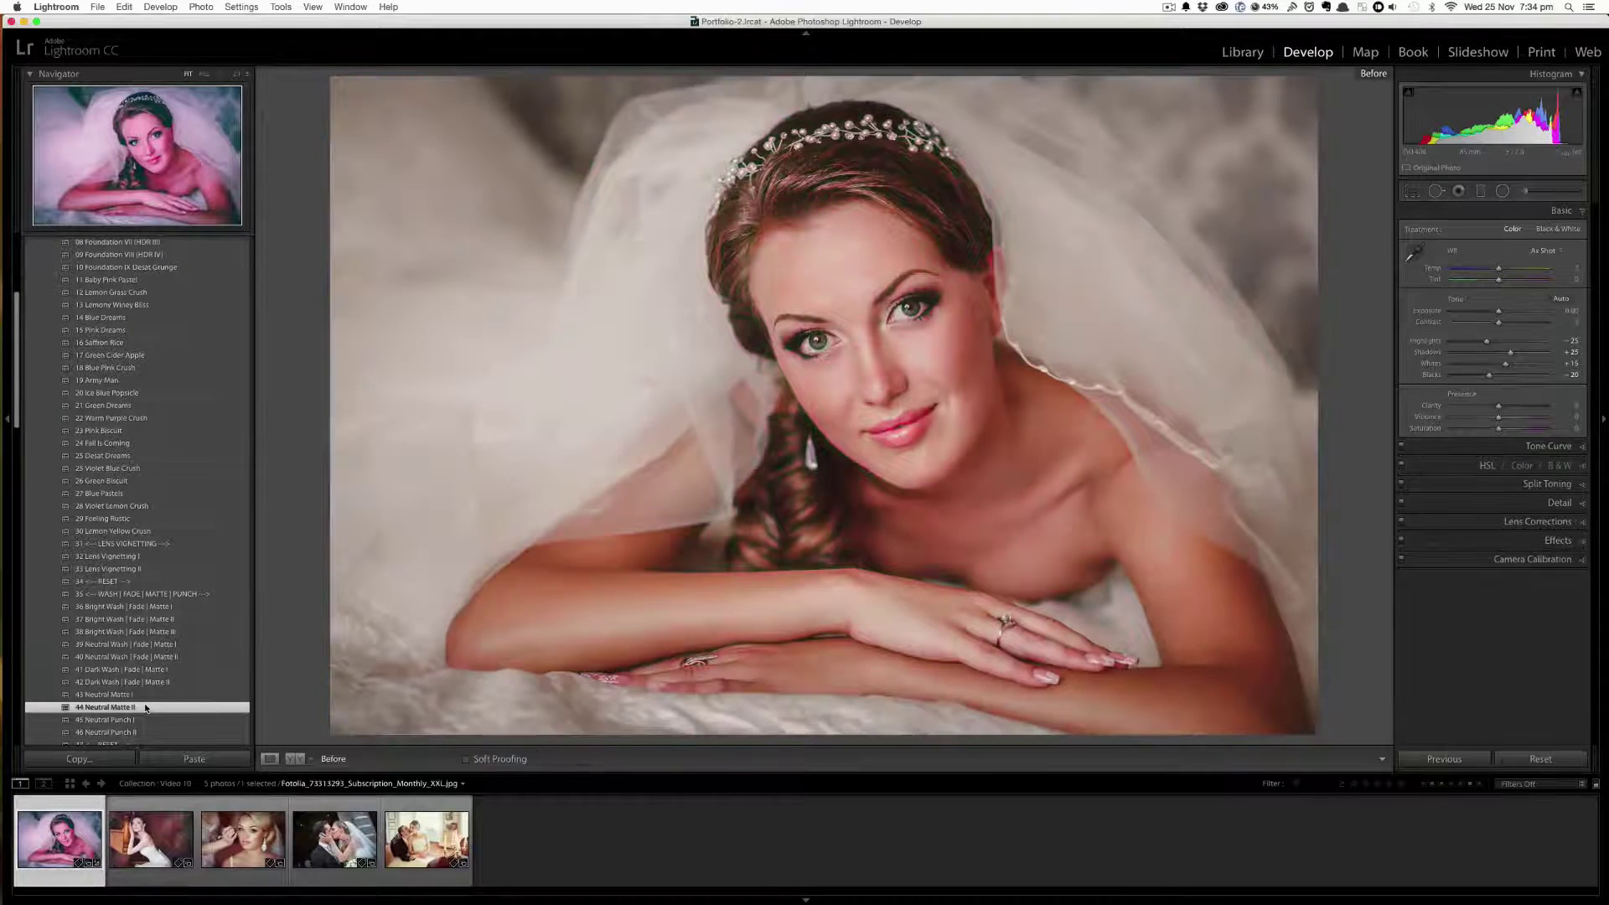
{"action": "key", "text": "backslash"}
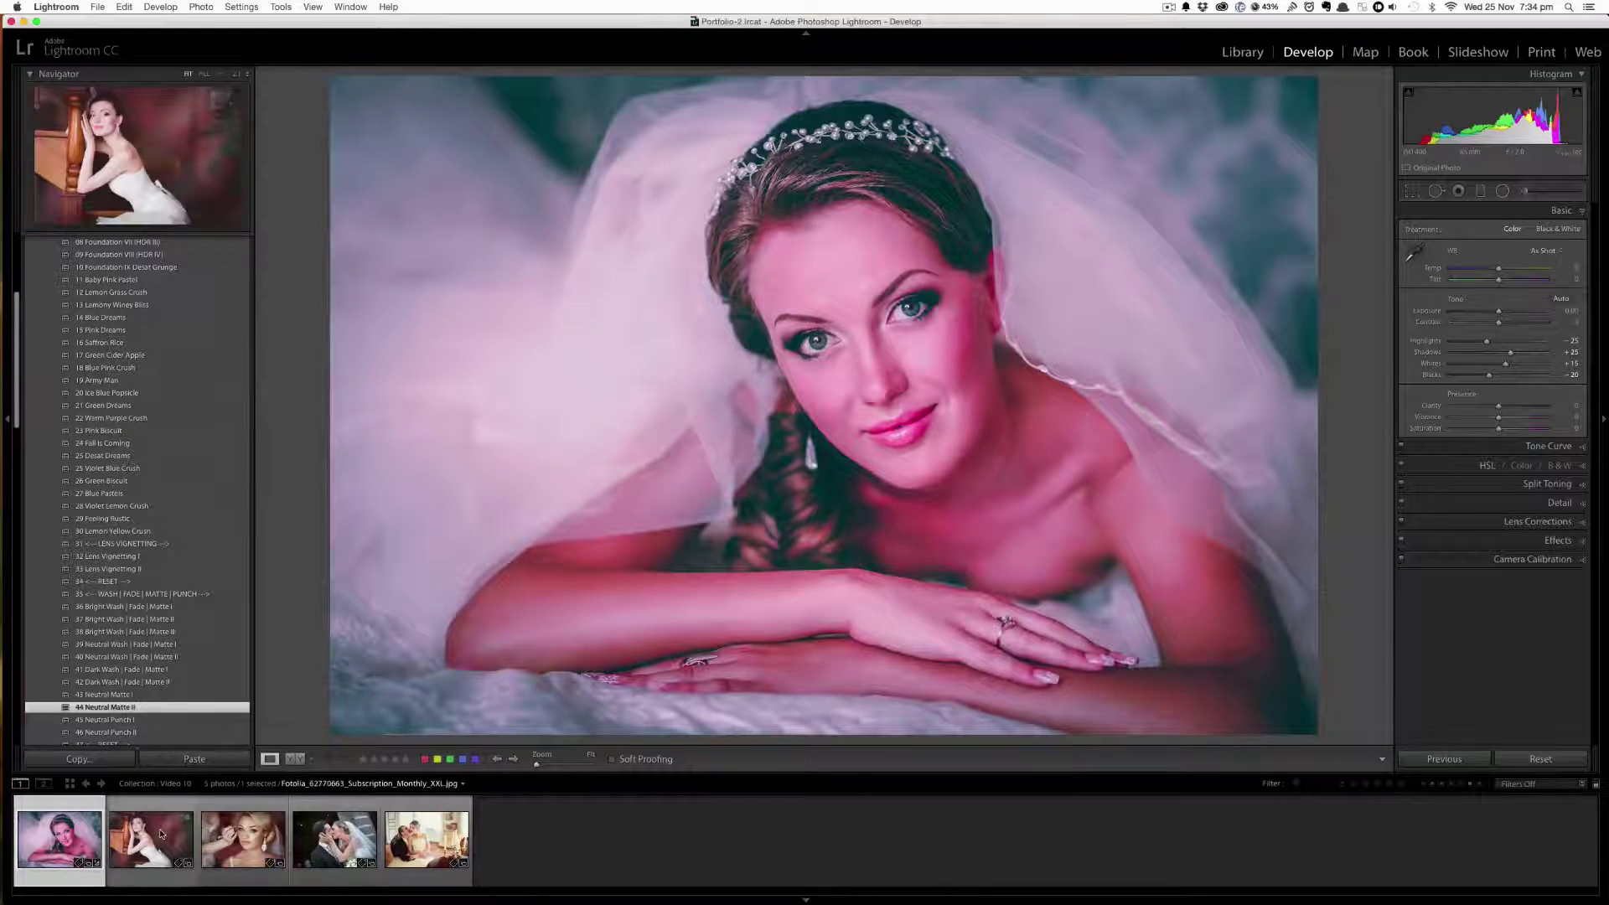
Step: Open the second photo of the bride at the staircase and apply the 04 Foundation III and 25 Violet Blue Crush presets
{"action": "left_click", "coordinate": [161, 833]}
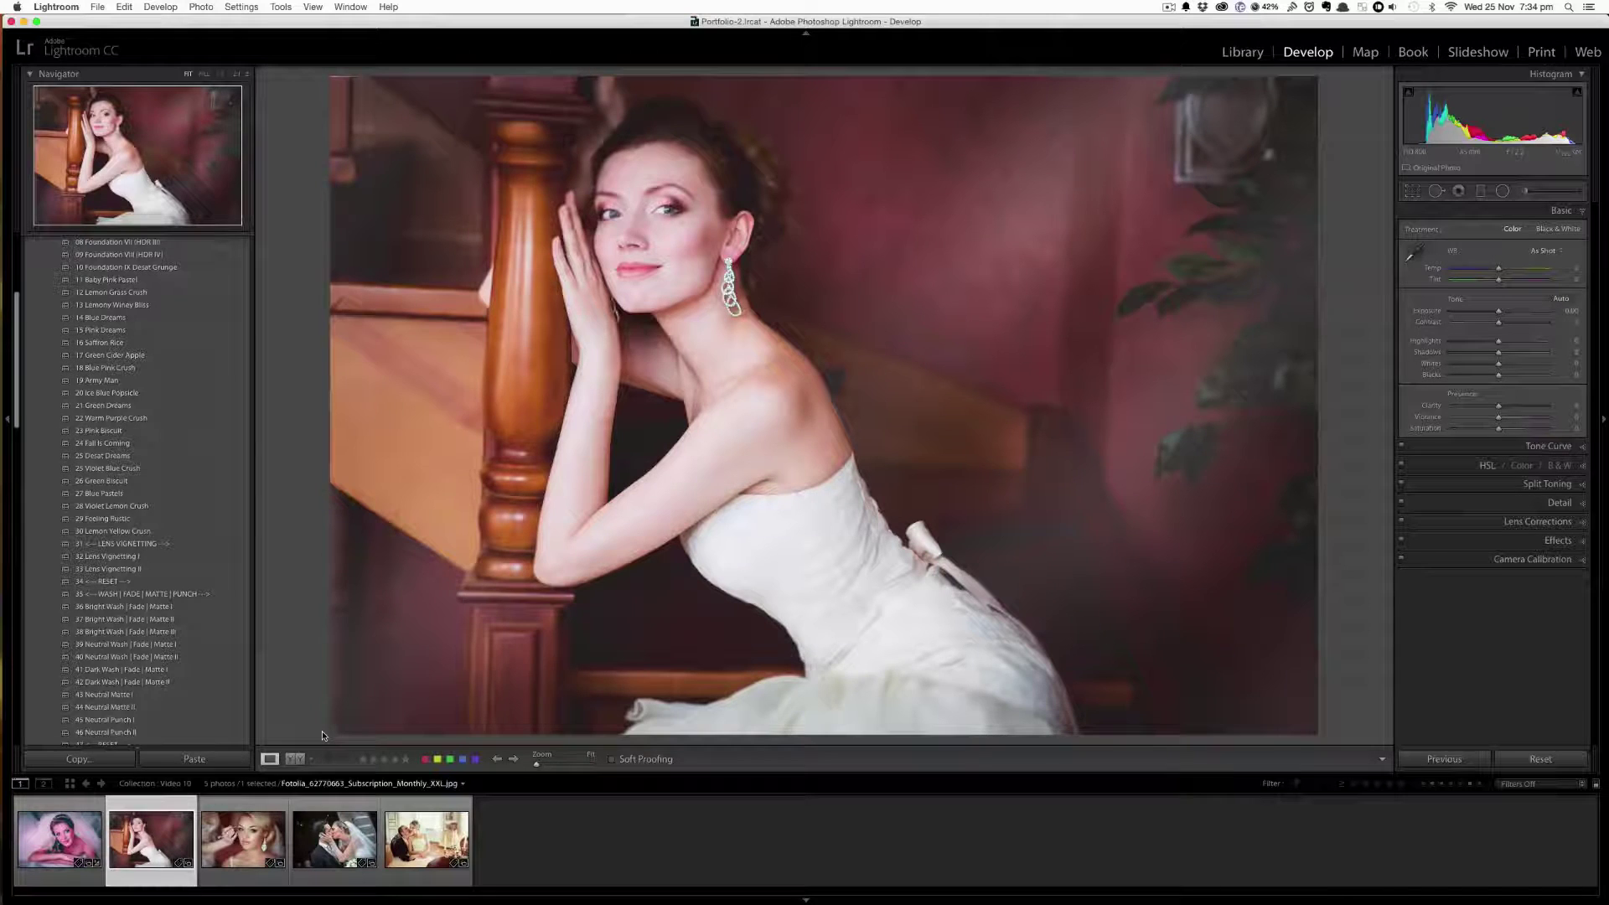
{"action": "scroll", "coordinate": [249, 446], "scroll_direction": "up", "scroll_amount": 2}
{"action": "scroll", "coordinate": [248, 446], "scroll_direction": "up", "scroll_amount": 2}
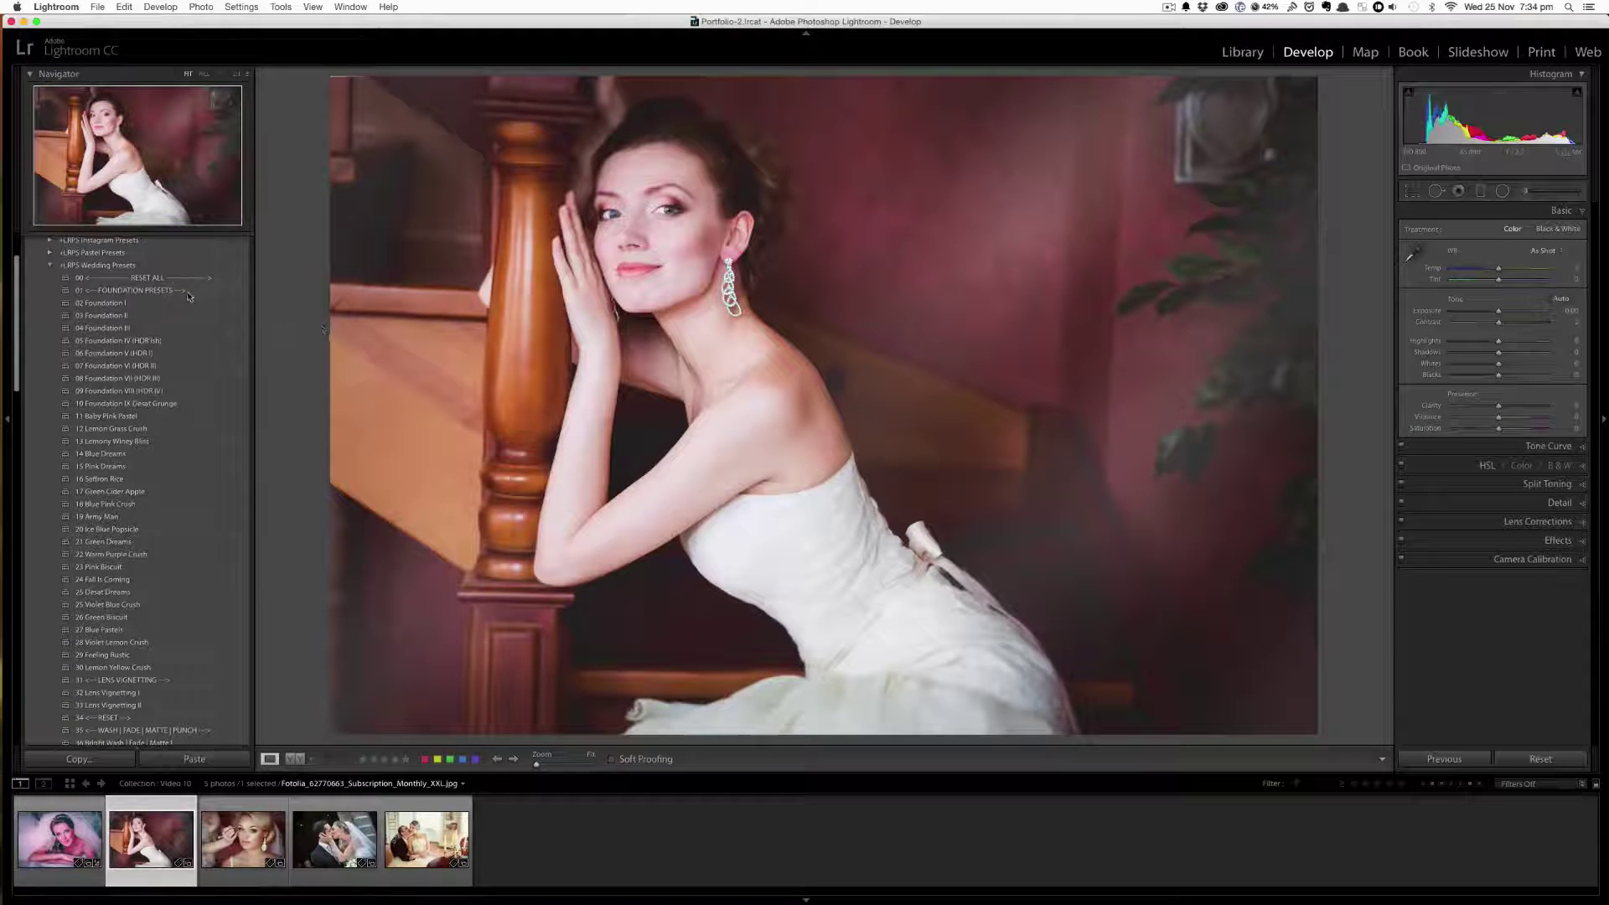
{"action": "left_click", "coordinate": [154, 327]}
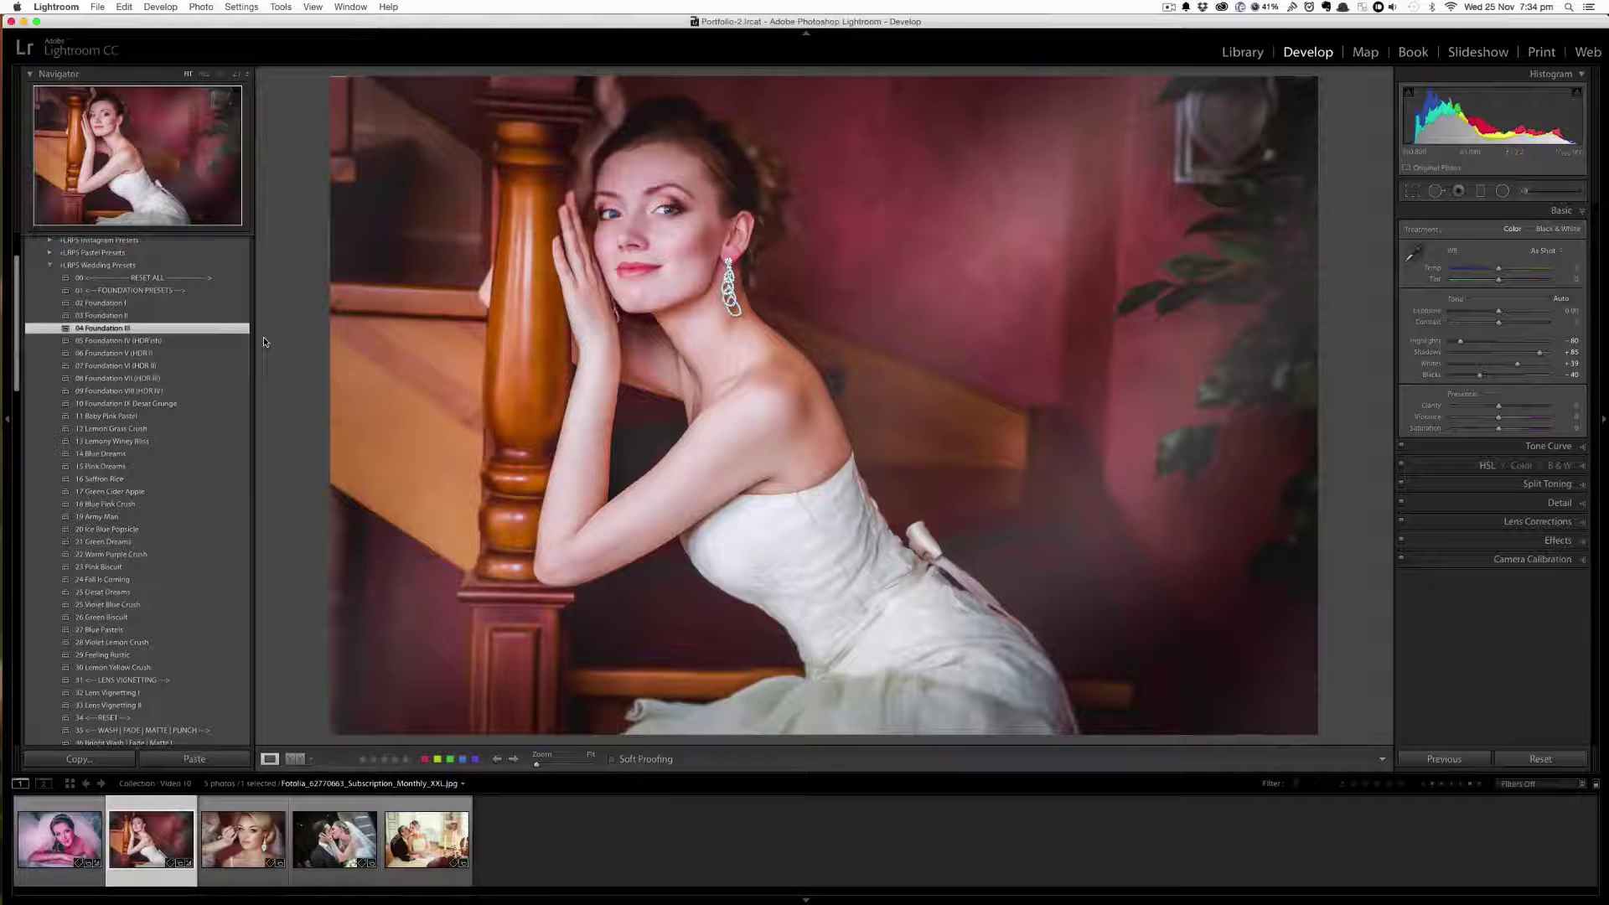
{"action": "left_click", "coordinate": [130, 608]}
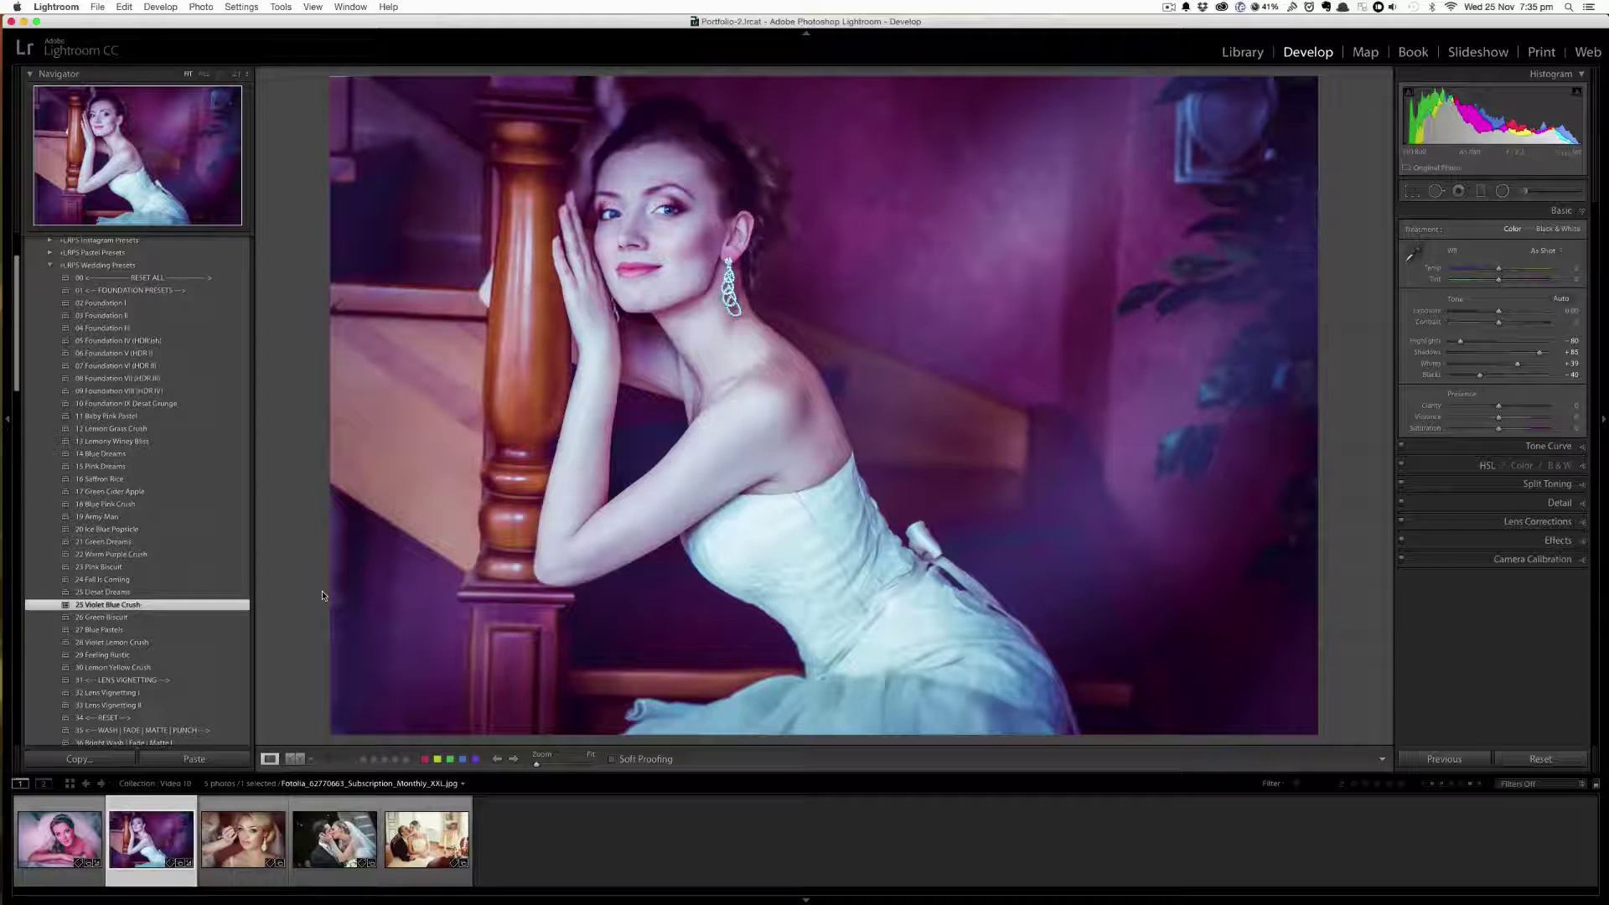
Step: Add the 45 Neutral Punch I preset to the staircase bride photo
{"action": "scroll", "coordinate": [243, 595], "scroll_direction": "down", "scroll_amount": 5}
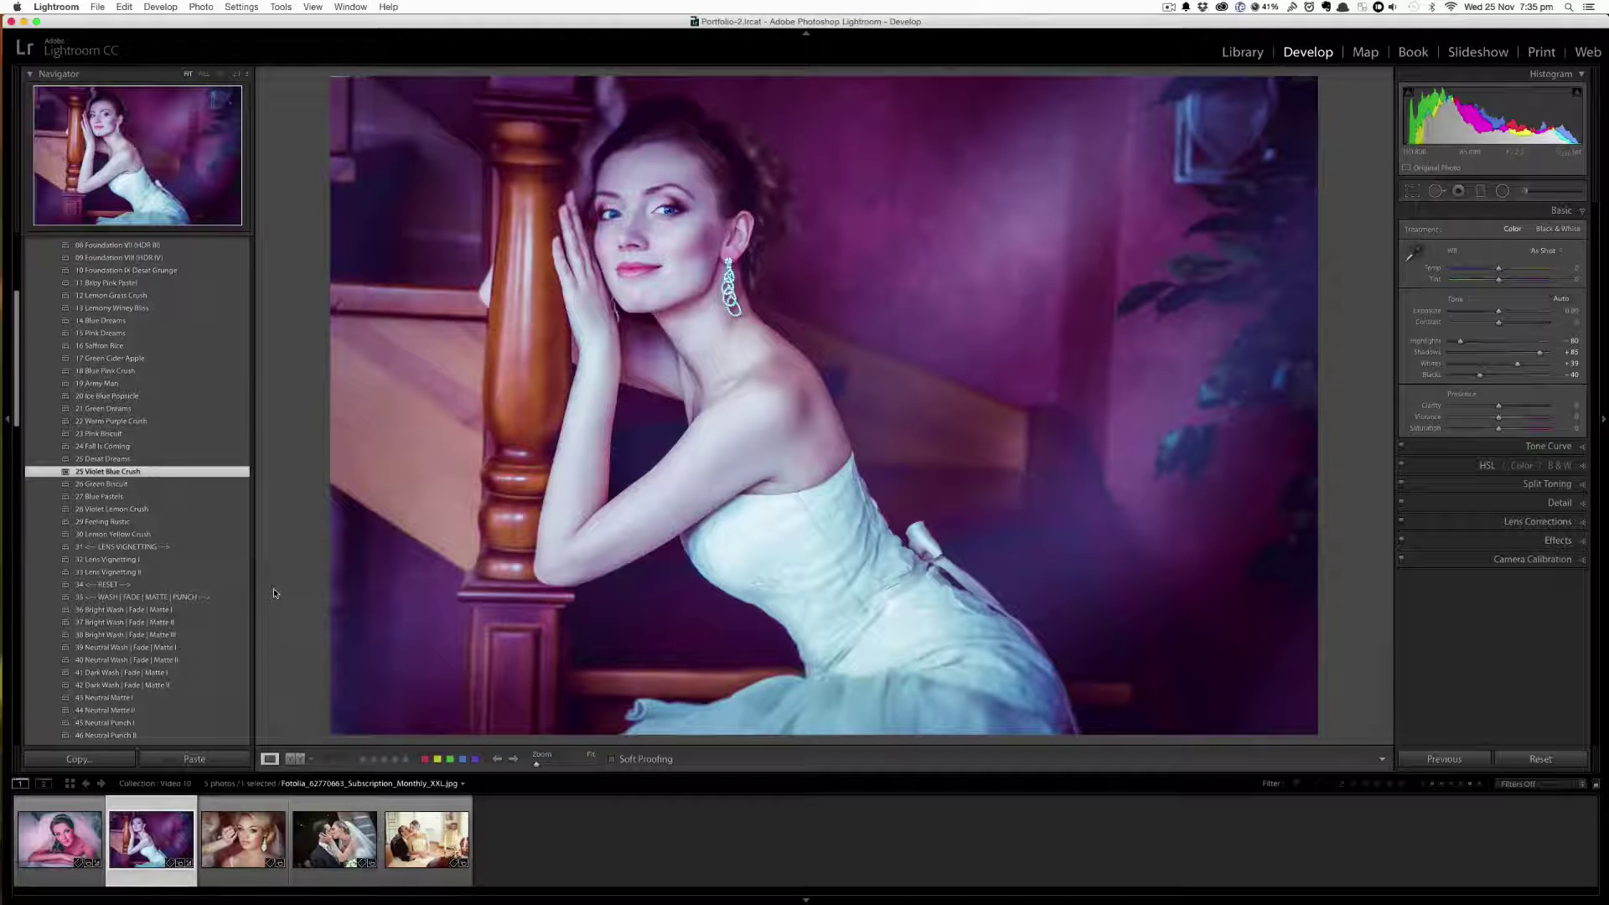
{"action": "scroll", "coordinate": [180, 642], "scroll_direction": "down", "scroll_amount": 1}
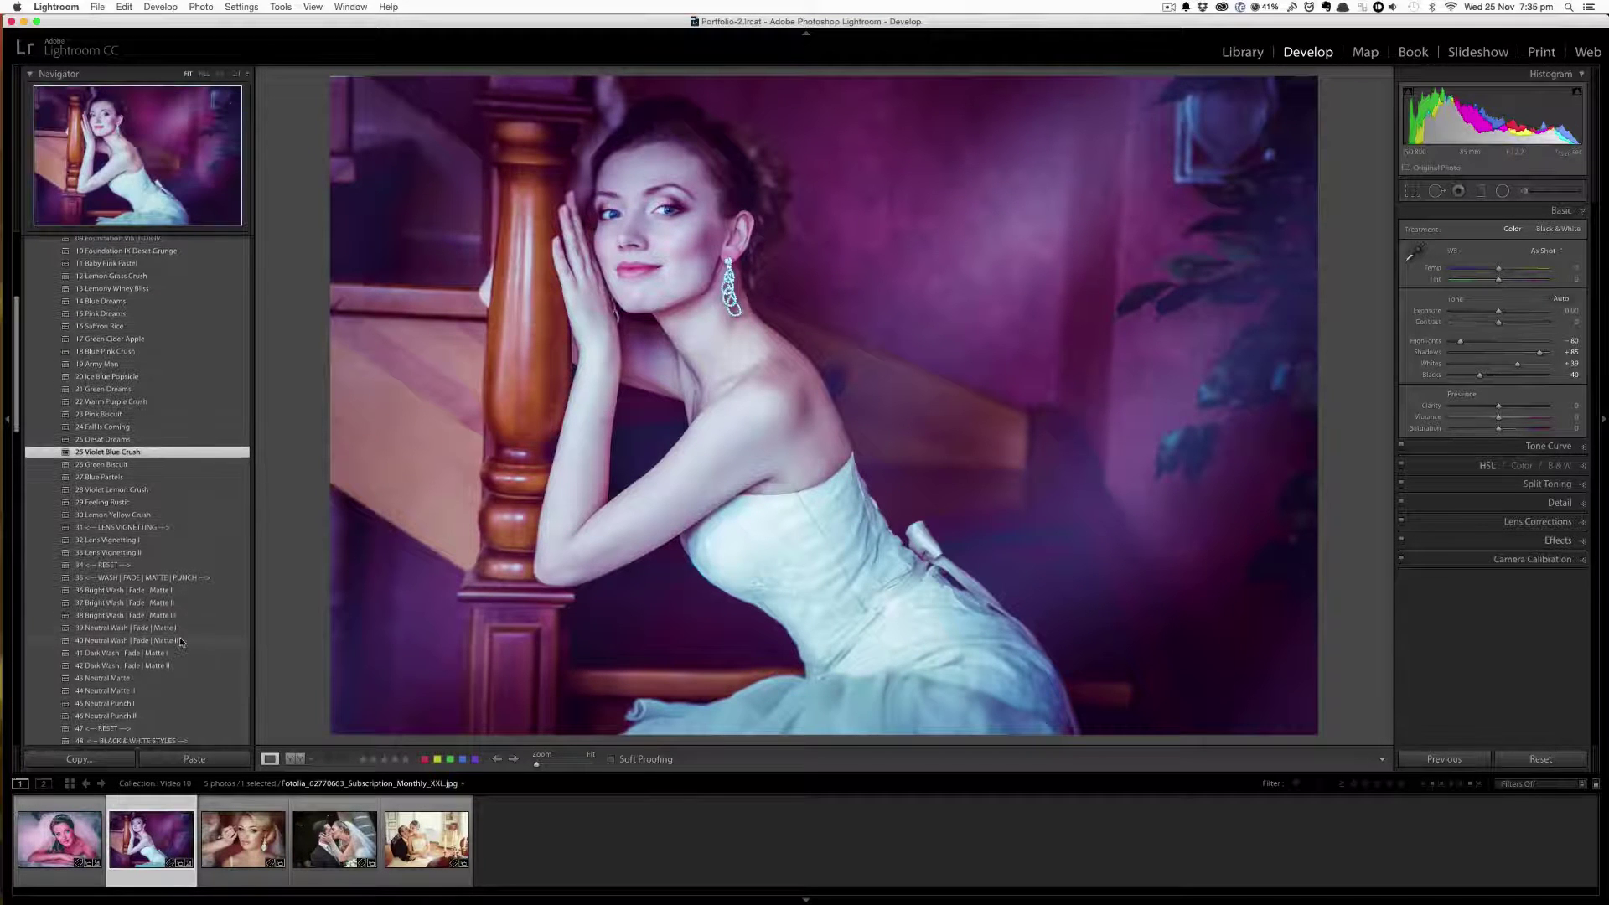
{"action": "scroll", "coordinate": [181, 641], "scroll_direction": "down", "scroll_amount": 1}
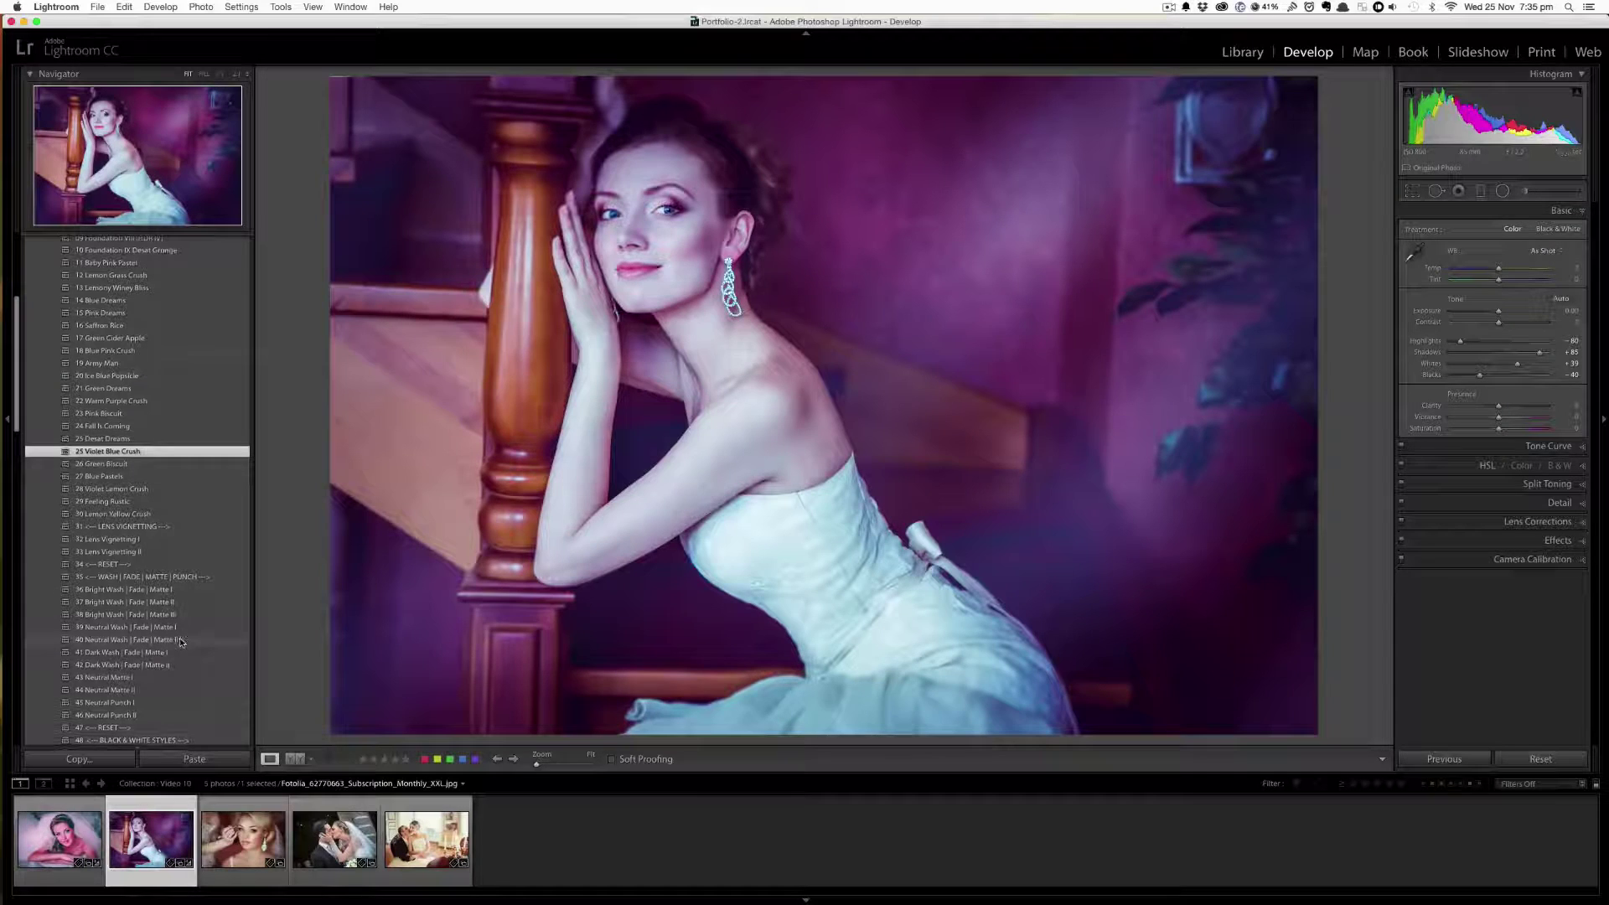
{"action": "scroll", "coordinate": [180, 642], "scroll_direction": "down", "scroll_amount": 1}
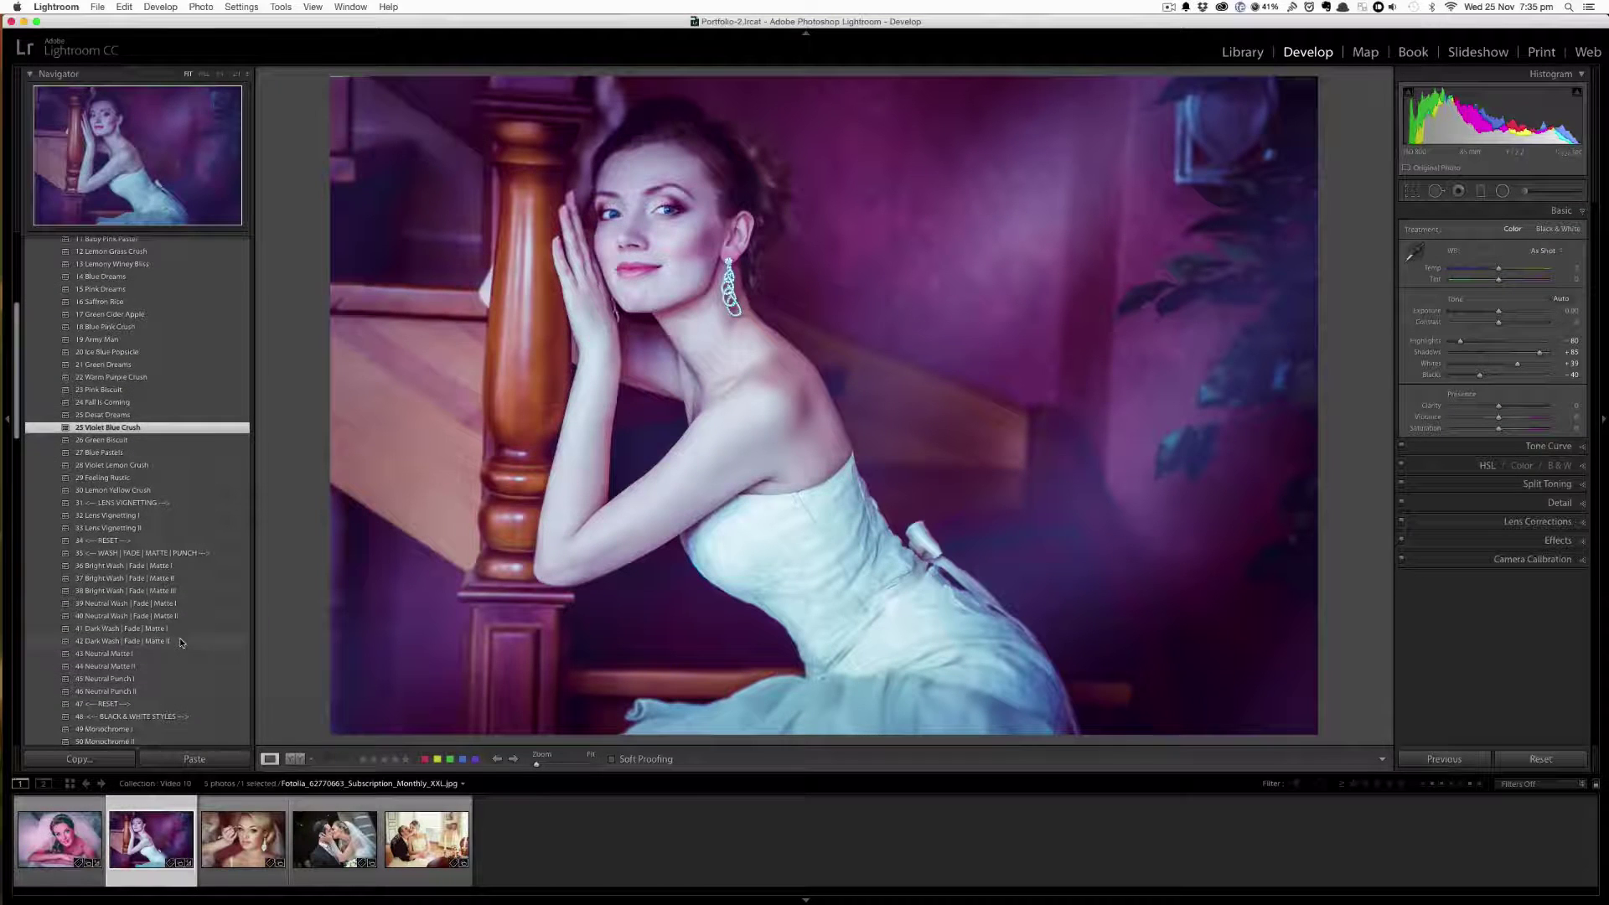
{"action": "left_click", "coordinate": [162, 680]}
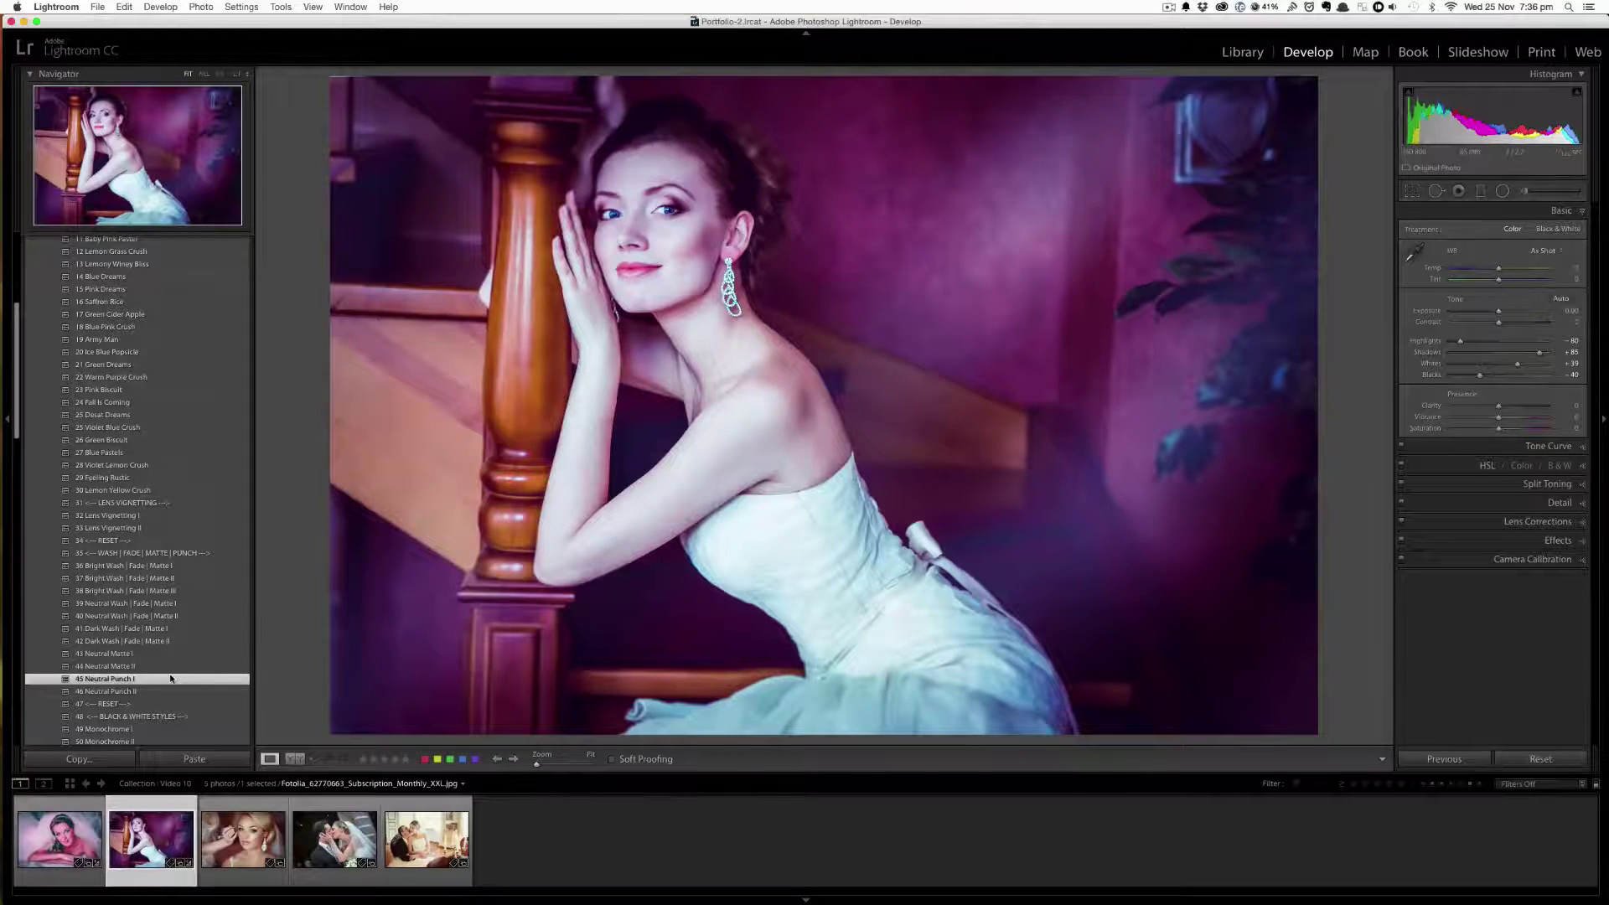
Step: Compare the staircase bride photo before and after its presets, returning to the edited version
{"action": "key", "text": "backslash"}
{"action": "key", "text": "backslash"}
{"action": "key", "text": "backslash"}
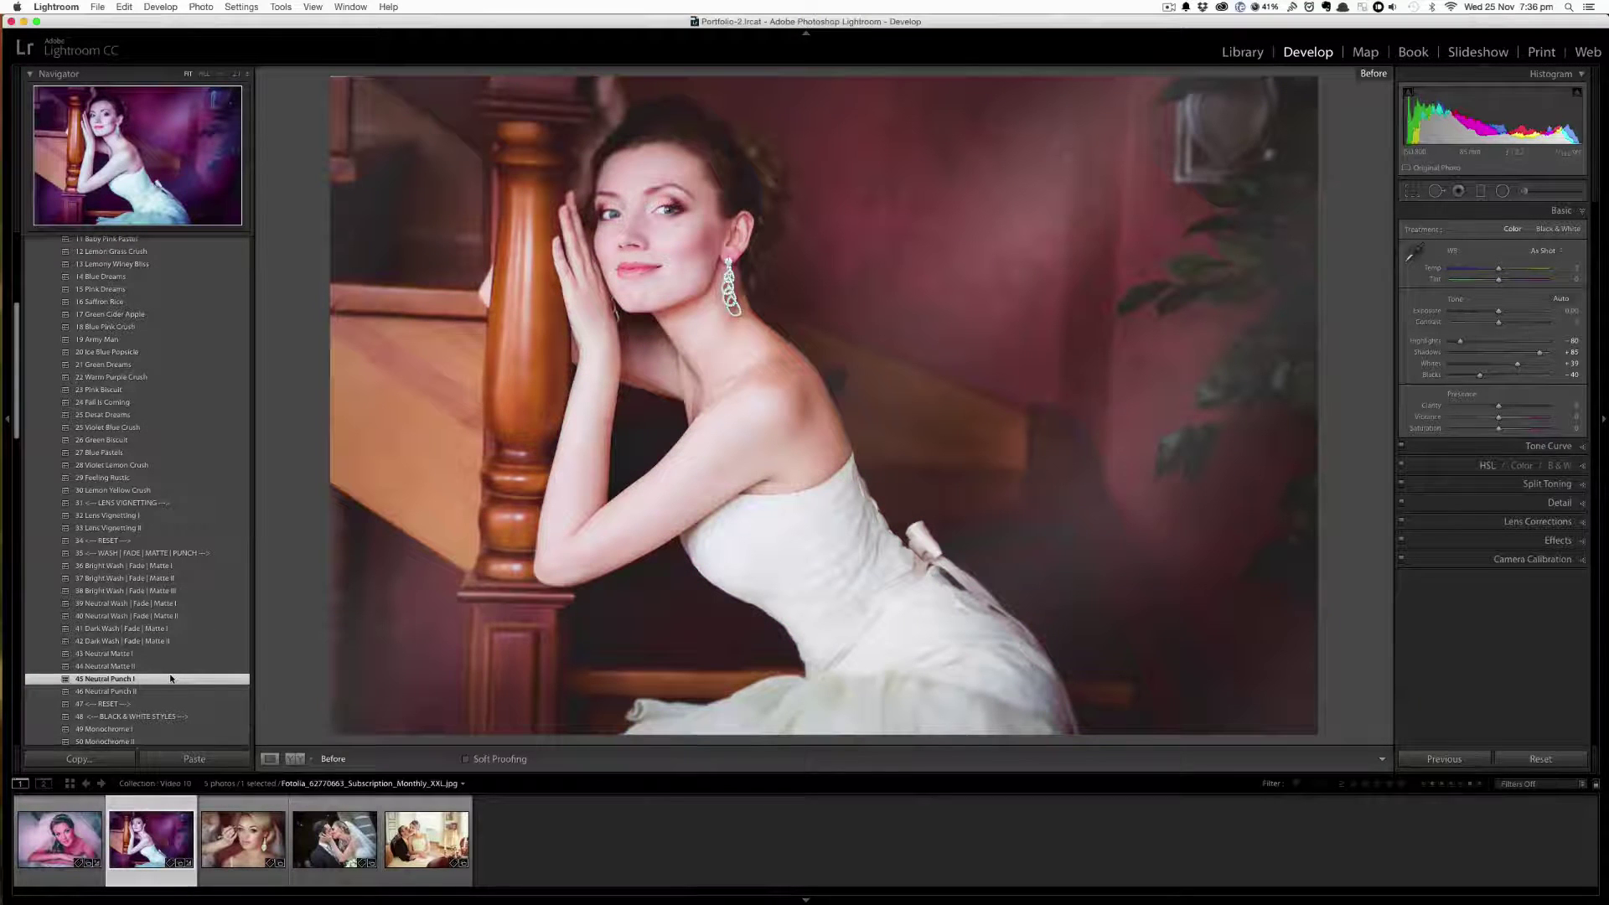
{"action": "key", "text": "backslash"}
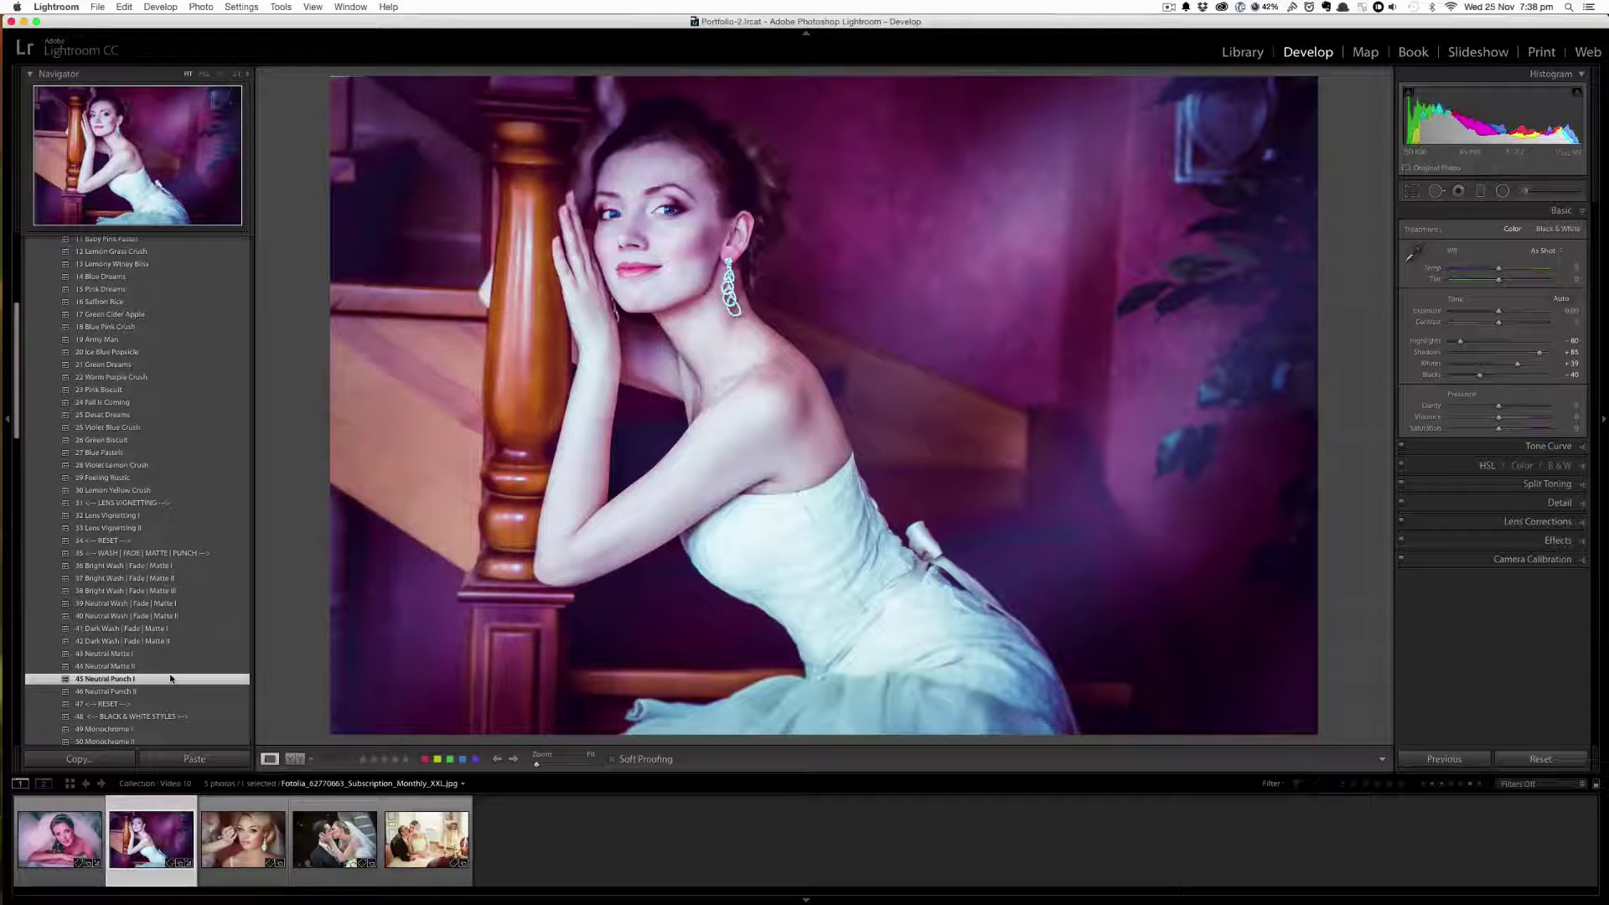
Step: Go to the third photo of the bride having make-up applied and apply the 05 Foundation IV and 12 Lemon Grass Crush presets
{"action": "key", "text": "Right"}
{"action": "scroll", "coordinate": [176, 536], "scroll_direction": "up", "scroll_amount": 5}
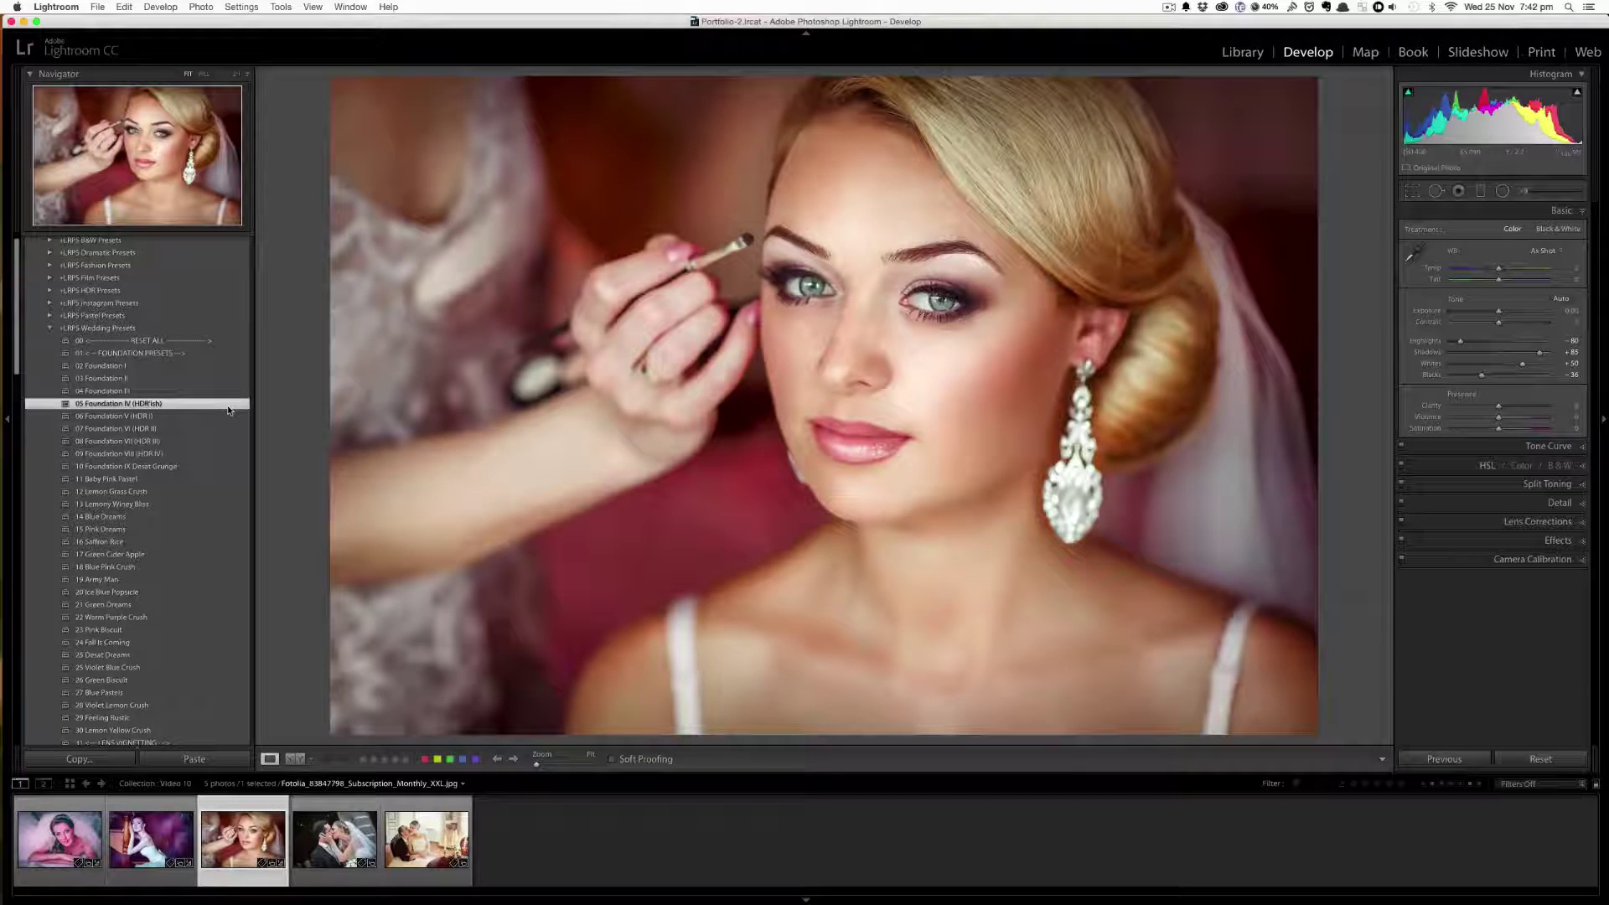
{"action": "left_click", "coordinate": [159, 492]}
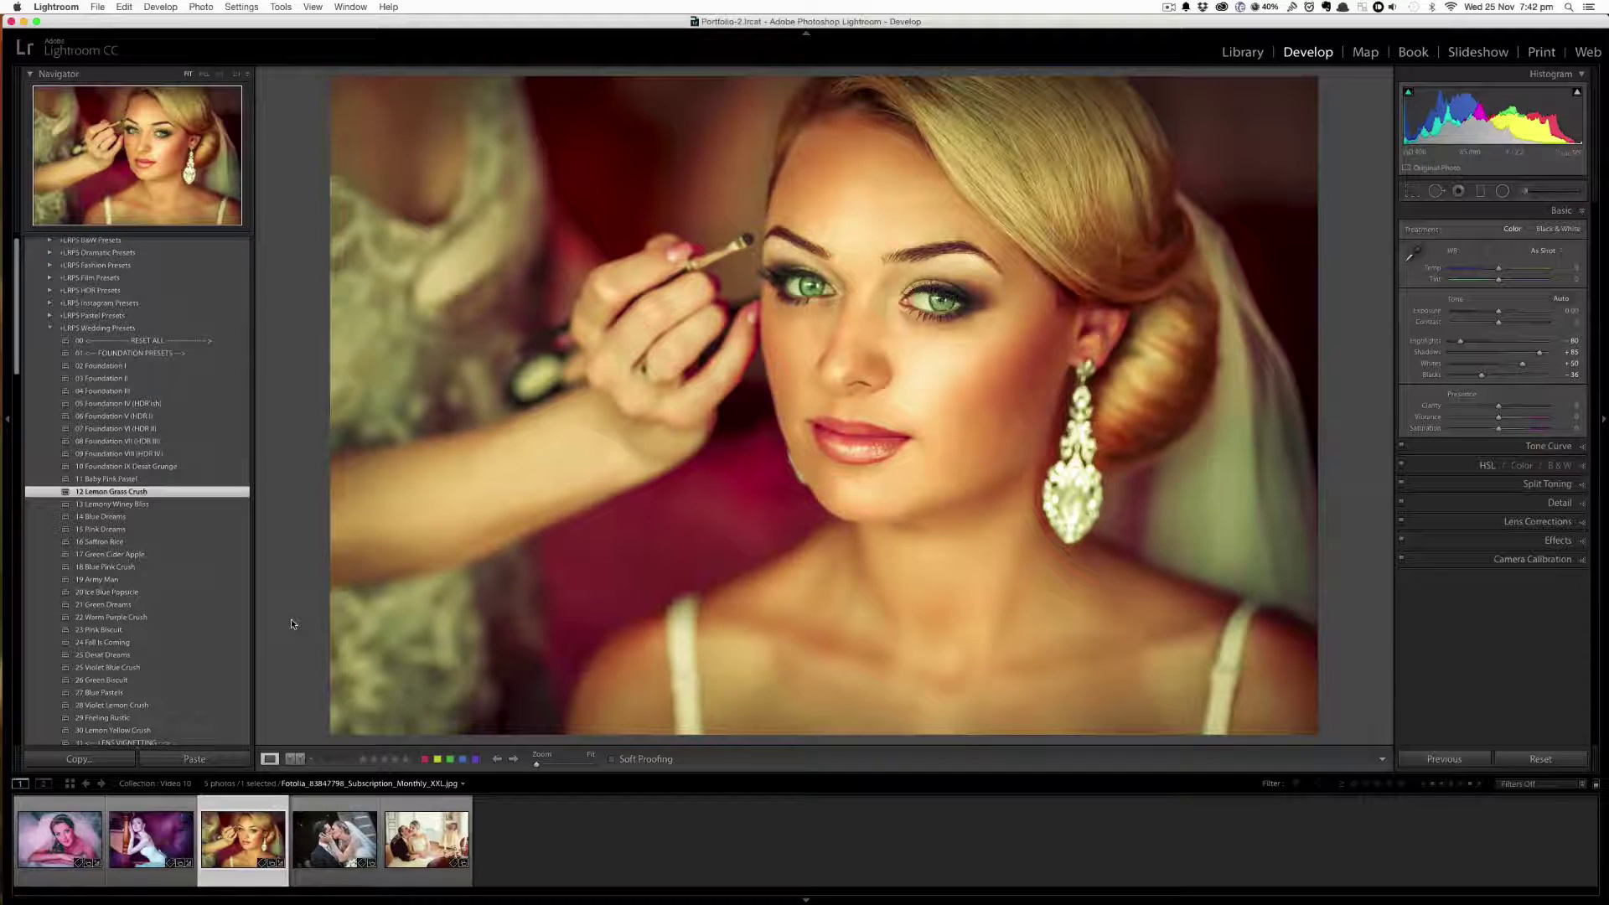
Step: Add the 32 Lens Vignetting I and 40 Neutral Wash | Fade | Matte II presets to the make-up photo
{"action": "scroll", "coordinate": [210, 718], "scroll_direction": "down", "scroll_amount": 2}
{"action": "left_click", "coordinate": [184, 714]}
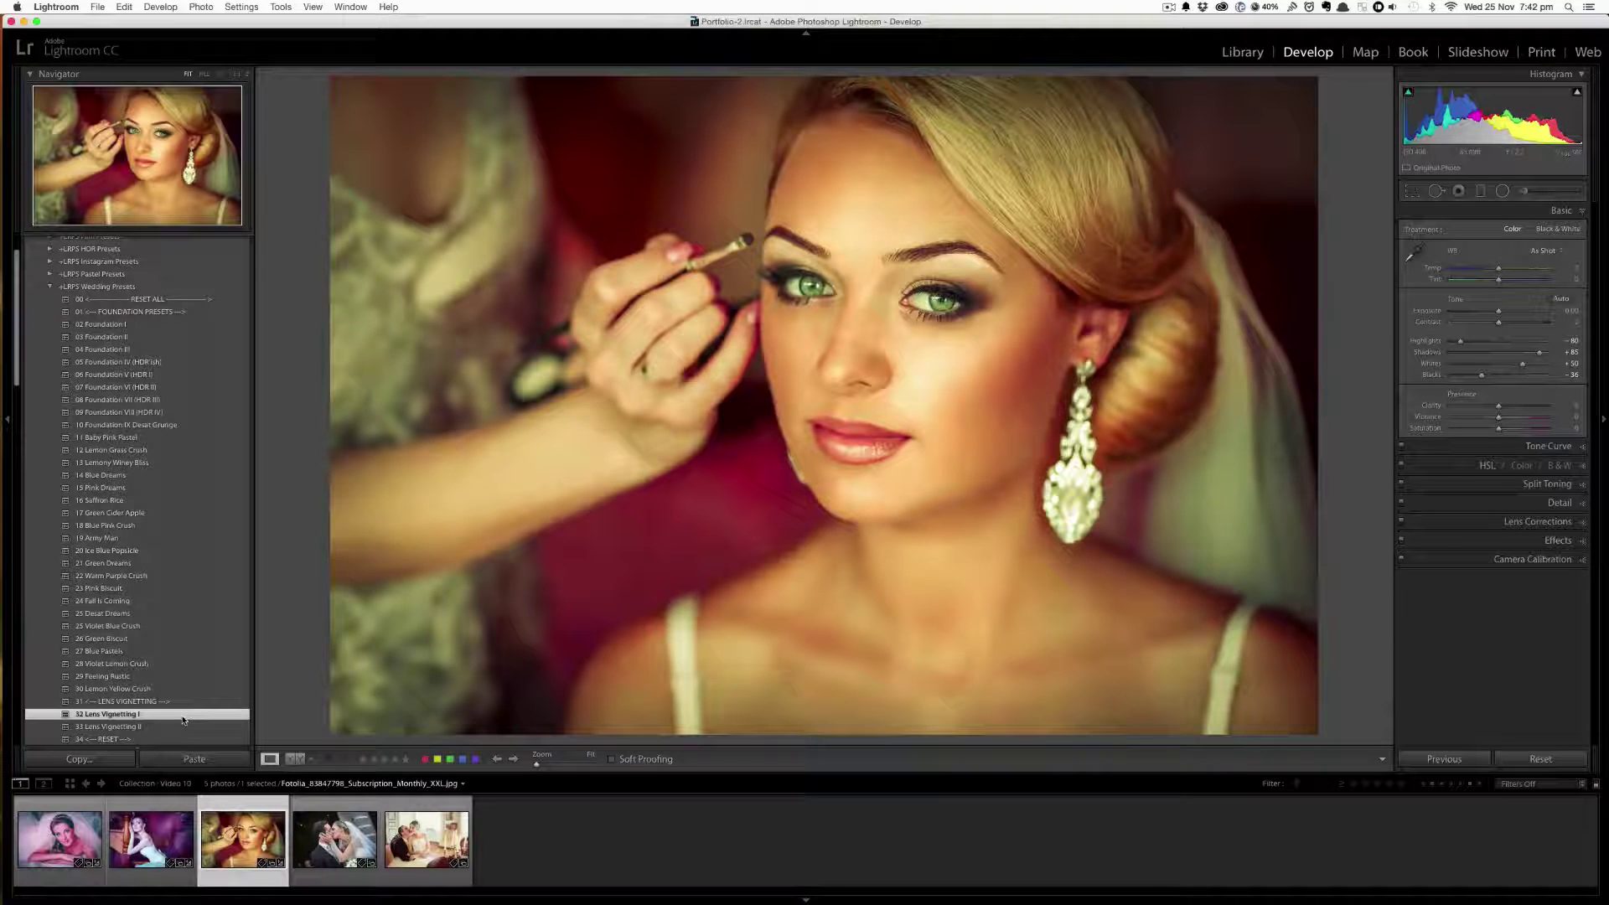
{"action": "scroll", "coordinate": [184, 719], "scroll_direction": "down", "scroll_amount": 5}
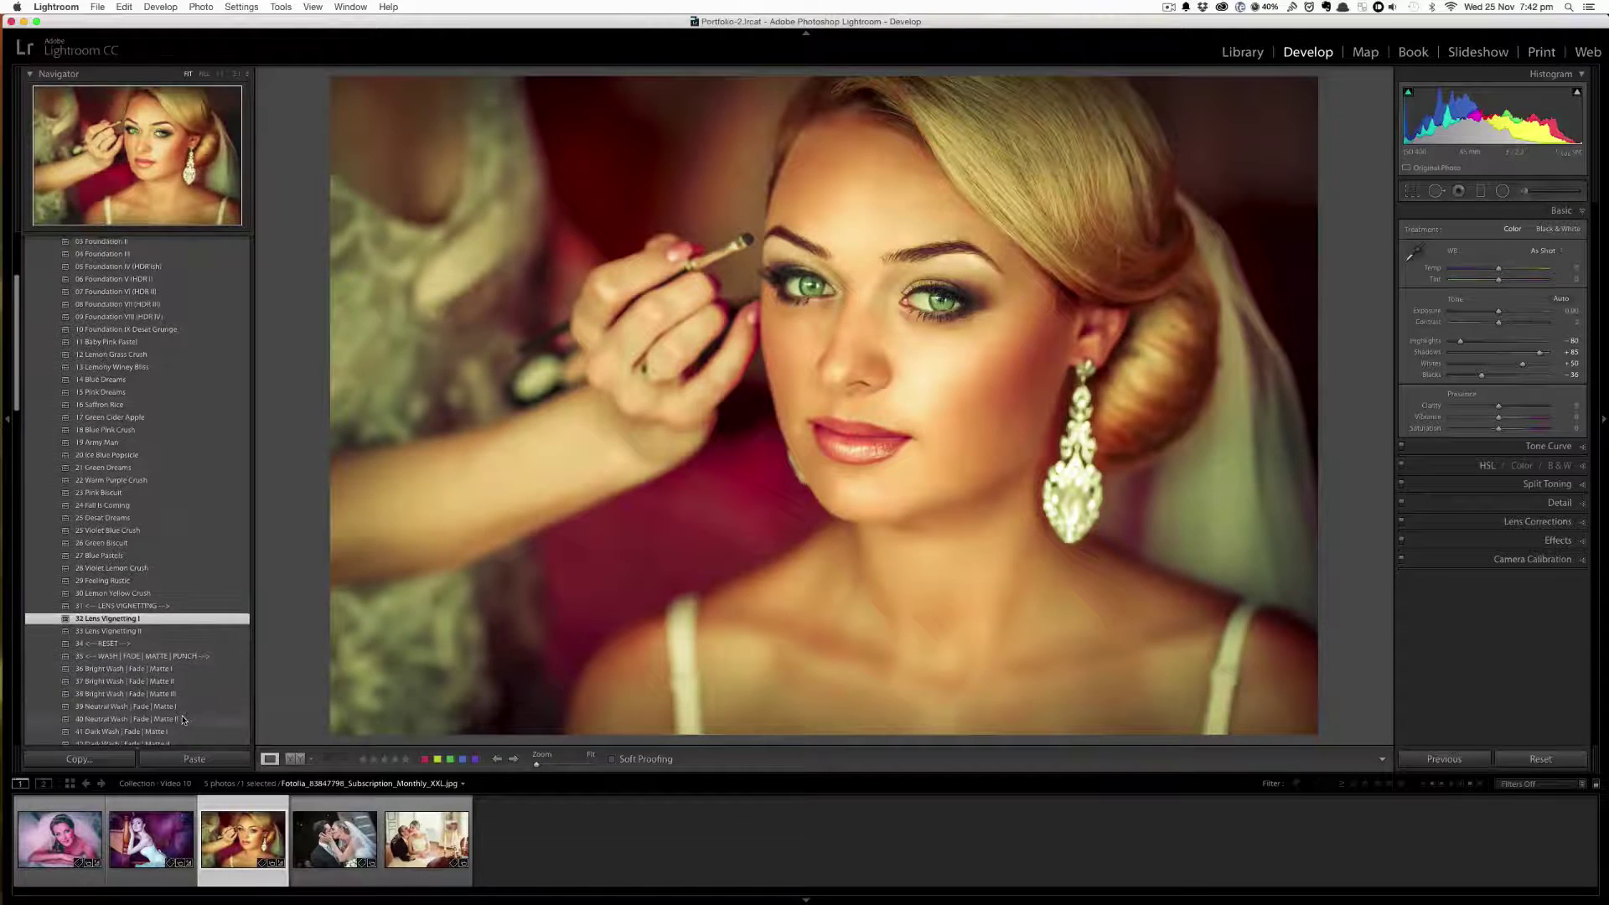
{"action": "scroll", "coordinate": [188, 708], "scroll_direction": "down", "scroll_amount": 2}
{"action": "left_click", "coordinate": [199, 691]}
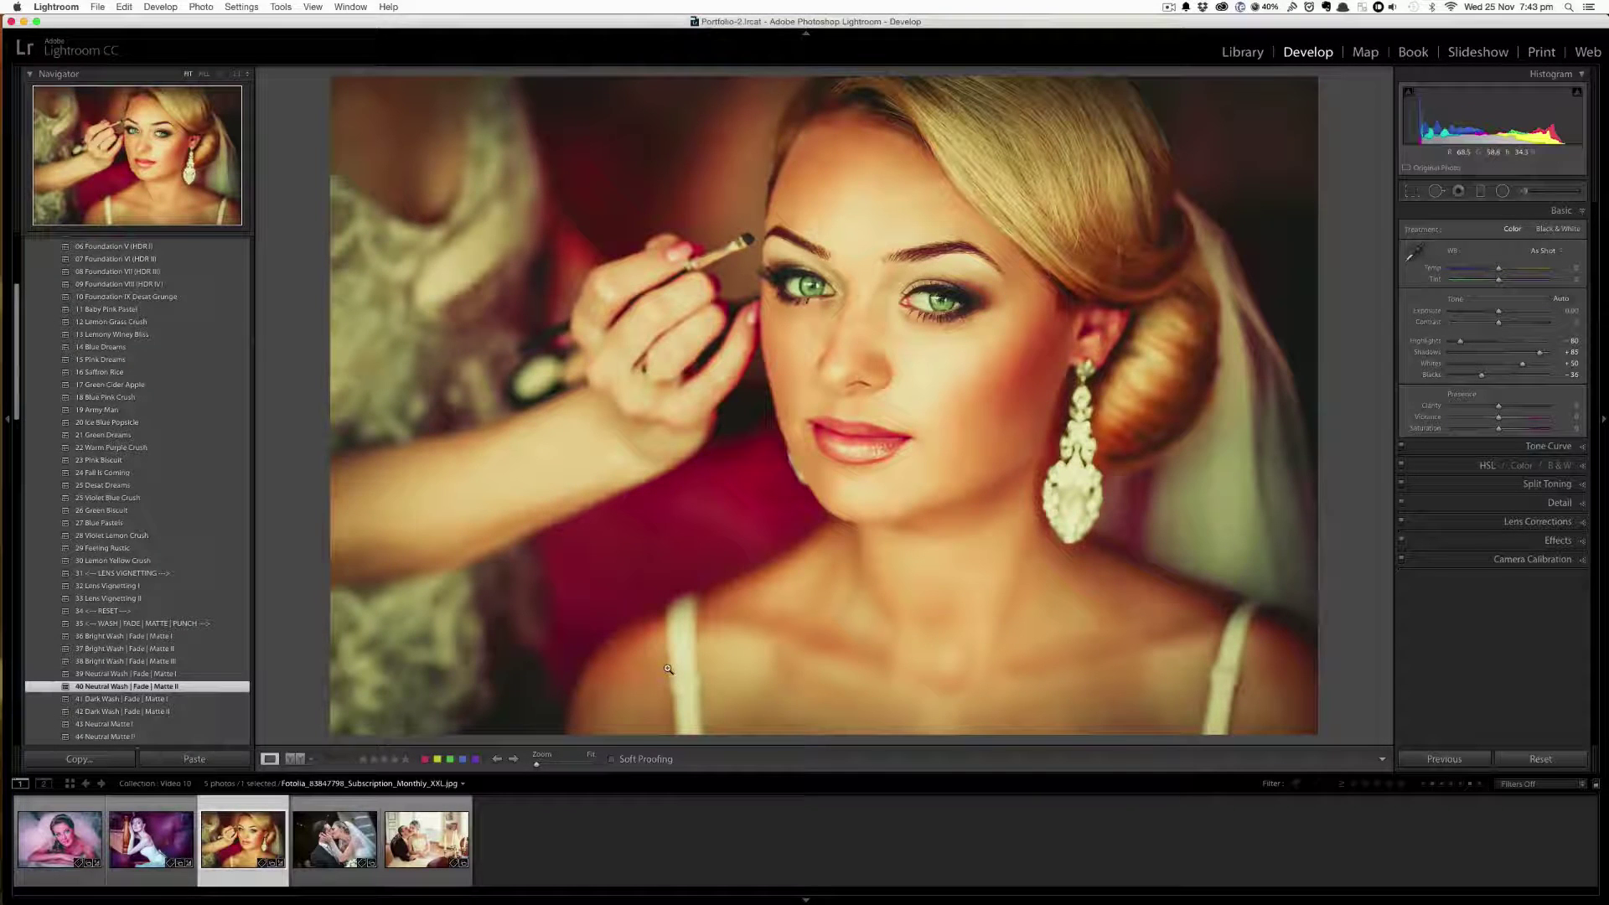
Step: Compare the make-up photo before and after its presets, finishing on the edited version
{"action": "key", "text": "backslash"}
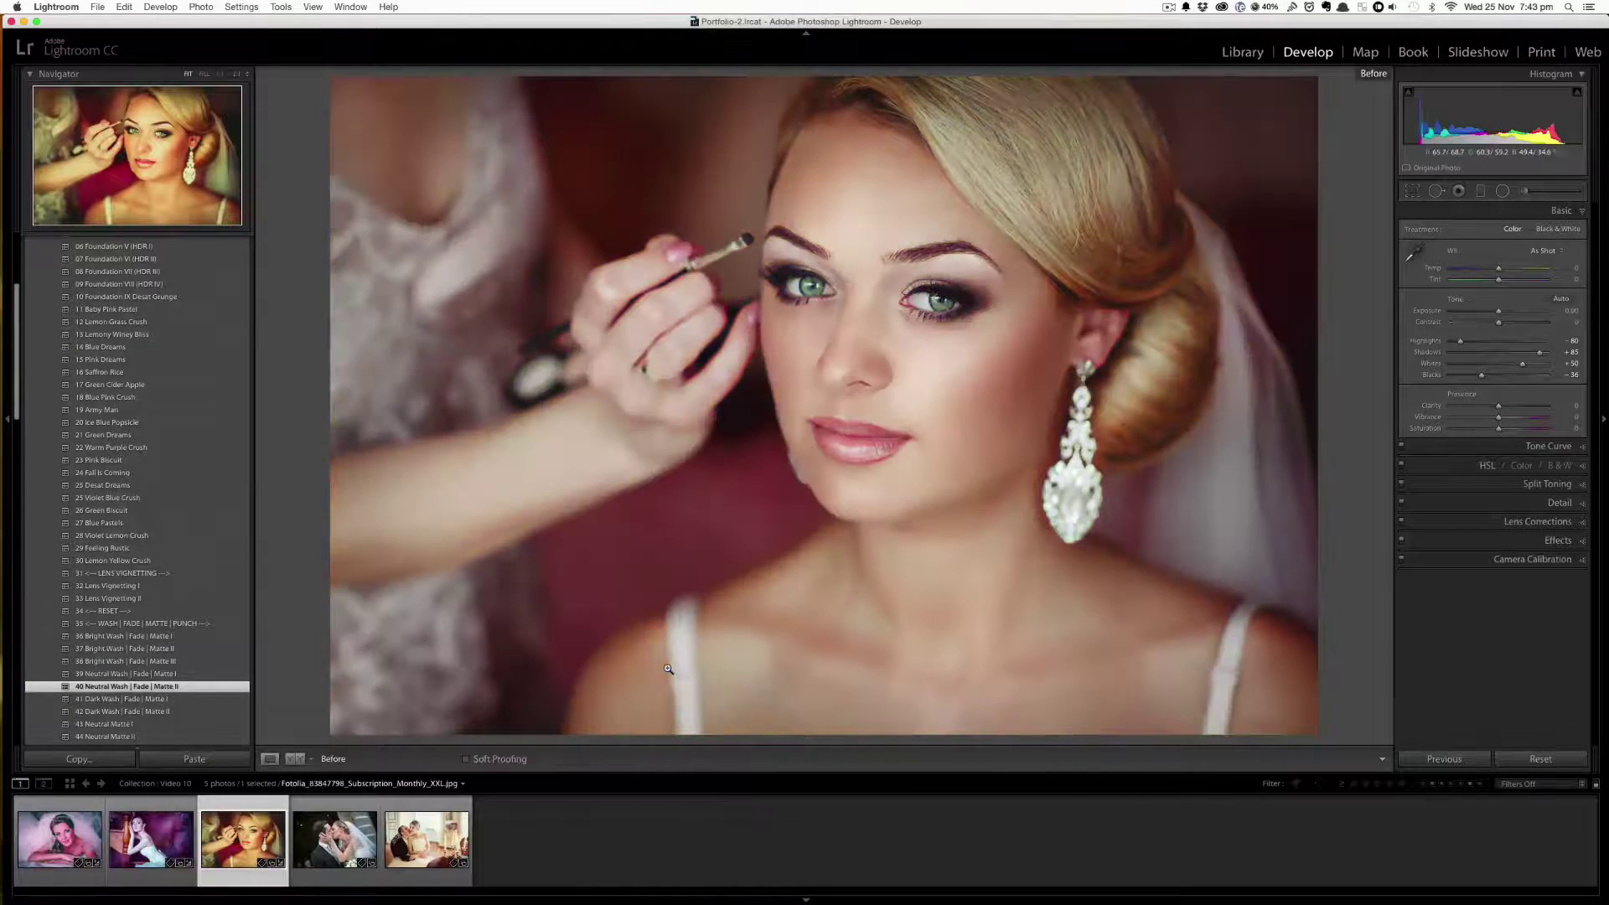
{"action": "key", "text": "backslash"}
{"action": "key", "text": "backslash"}
{"action": "key", "text": "backslash"}
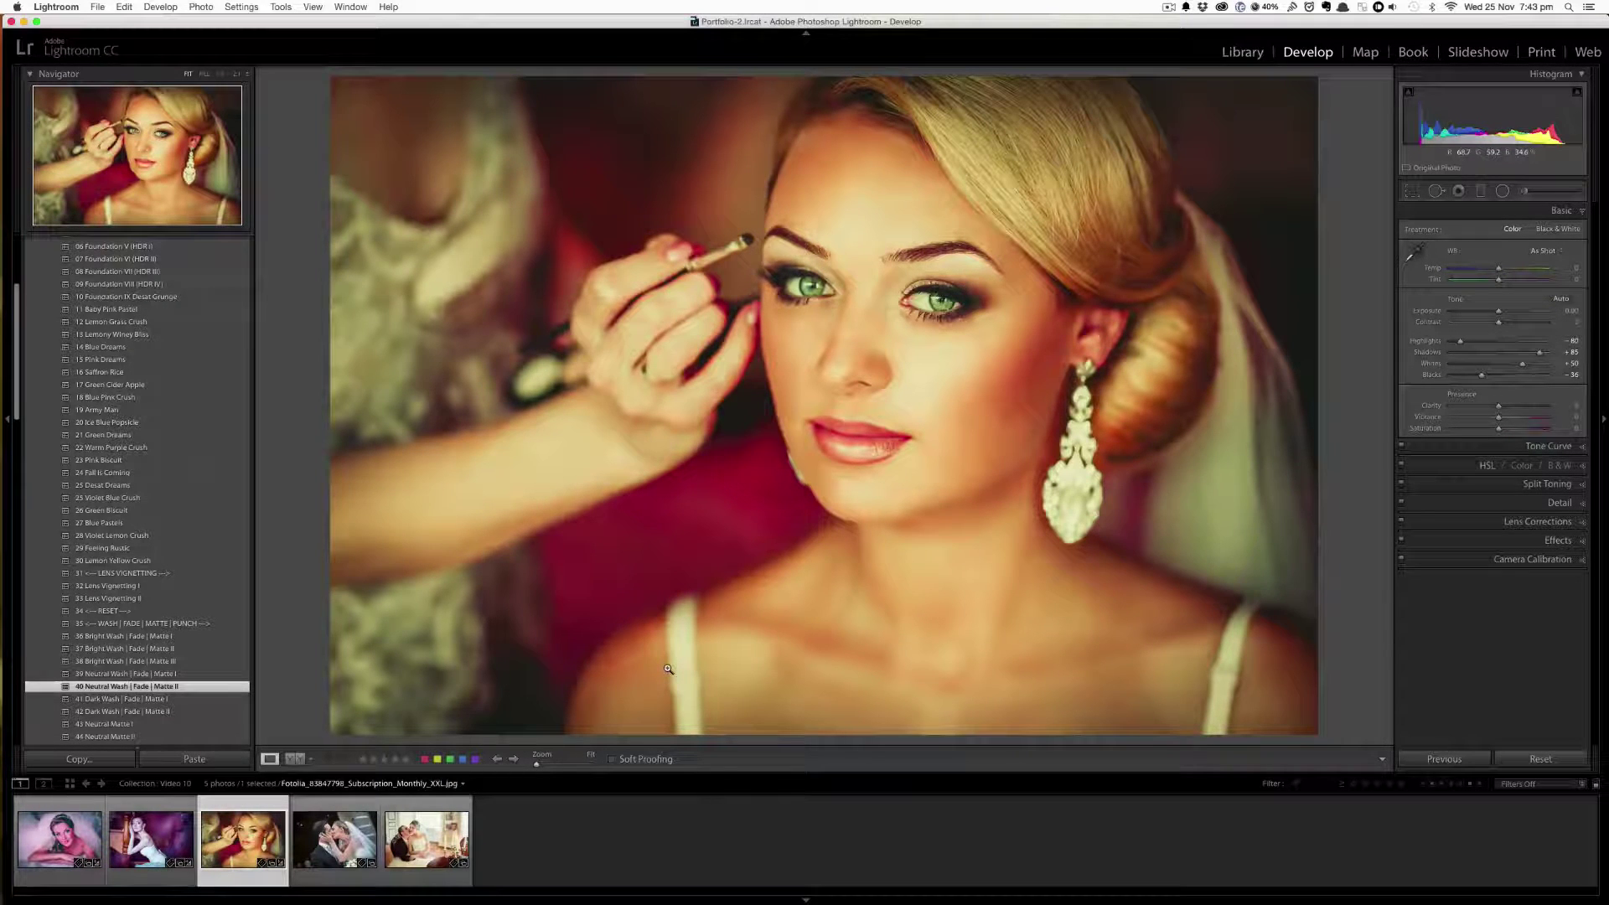
Step: Go to the kissing couple photo and apply the 04 Foundation III and 32 Lens Vignetting I presets
{"action": "key", "text": "Right"}
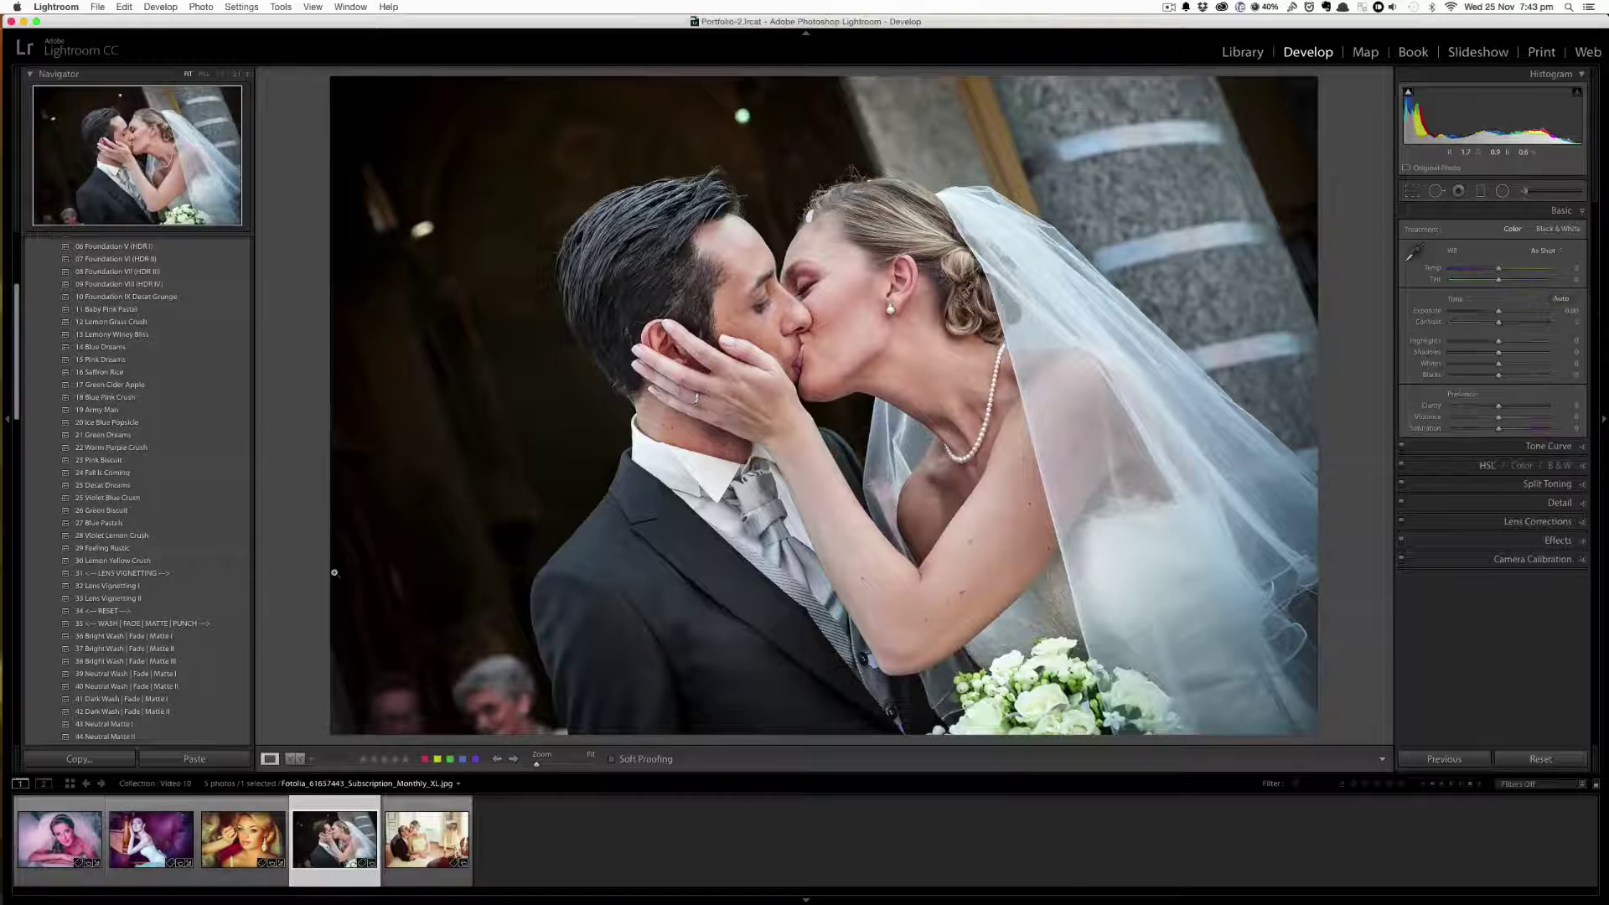
{"action": "scroll", "coordinate": [162, 374], "scroll_direction": "up", "scroll_amount": 5}
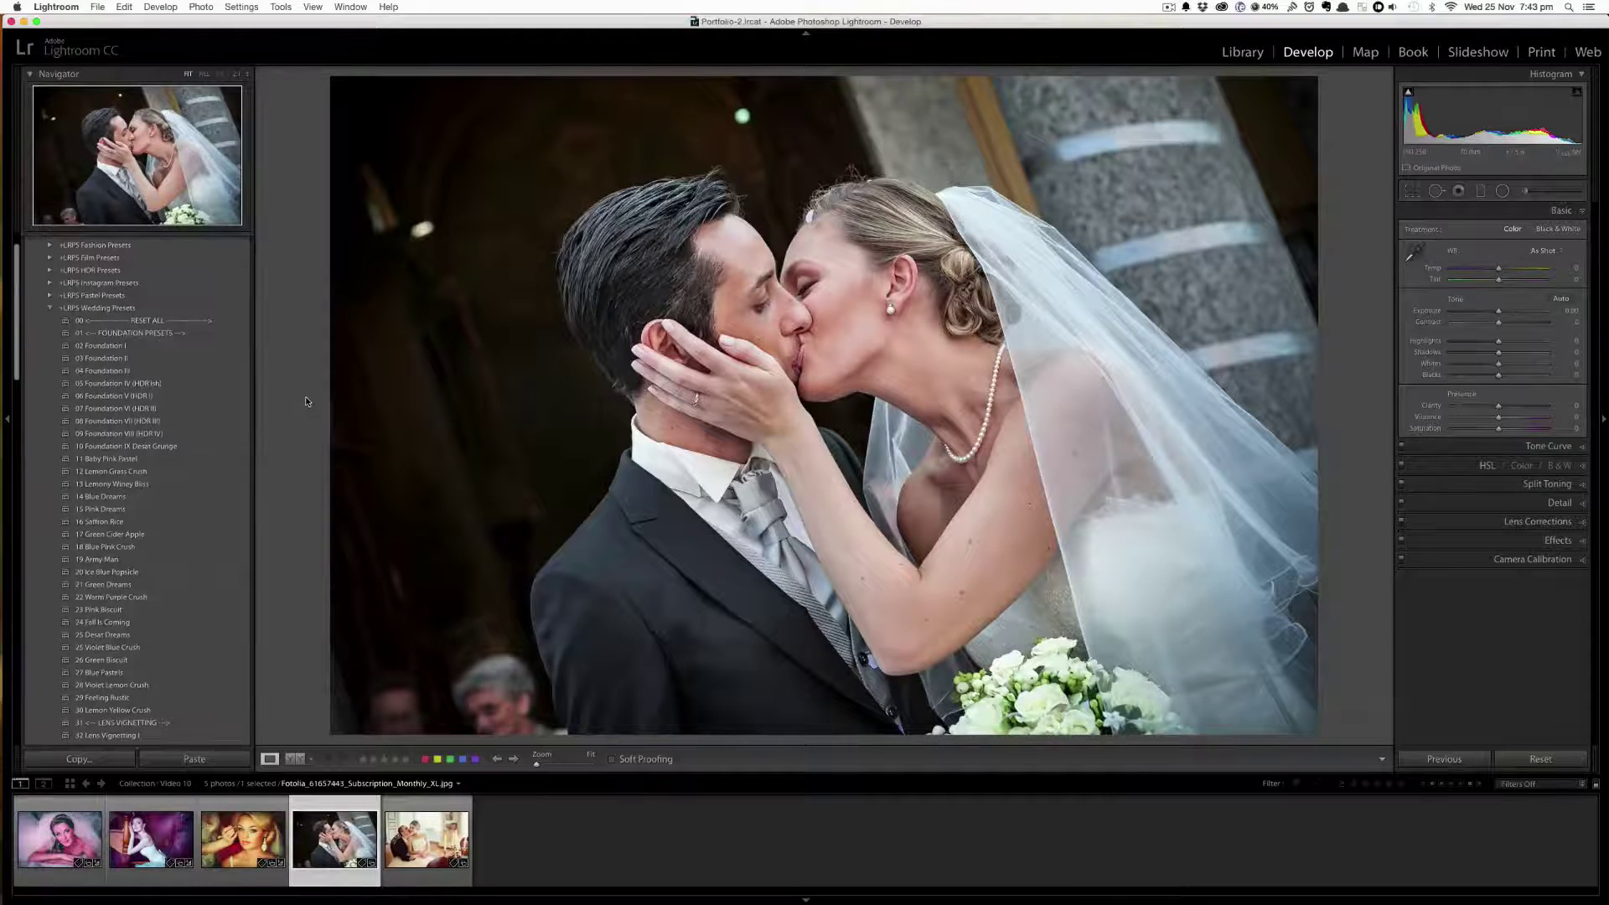
{"action": "left_click", "coordinate": [168, 368]}
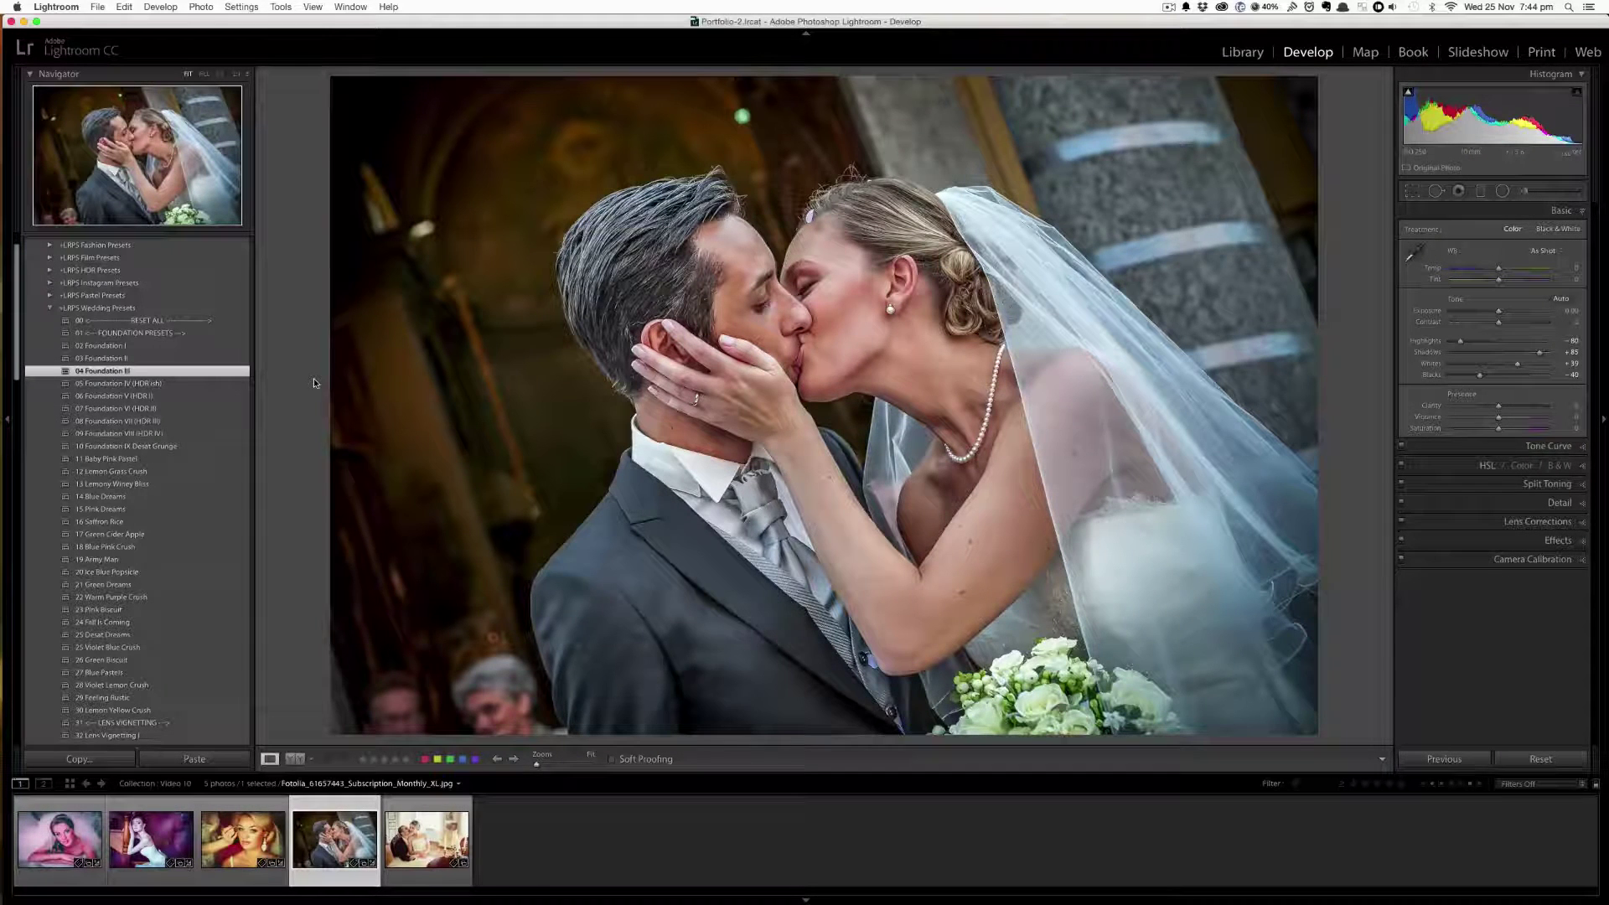
{"action": "left_click", "coordinate": [165, 737]}
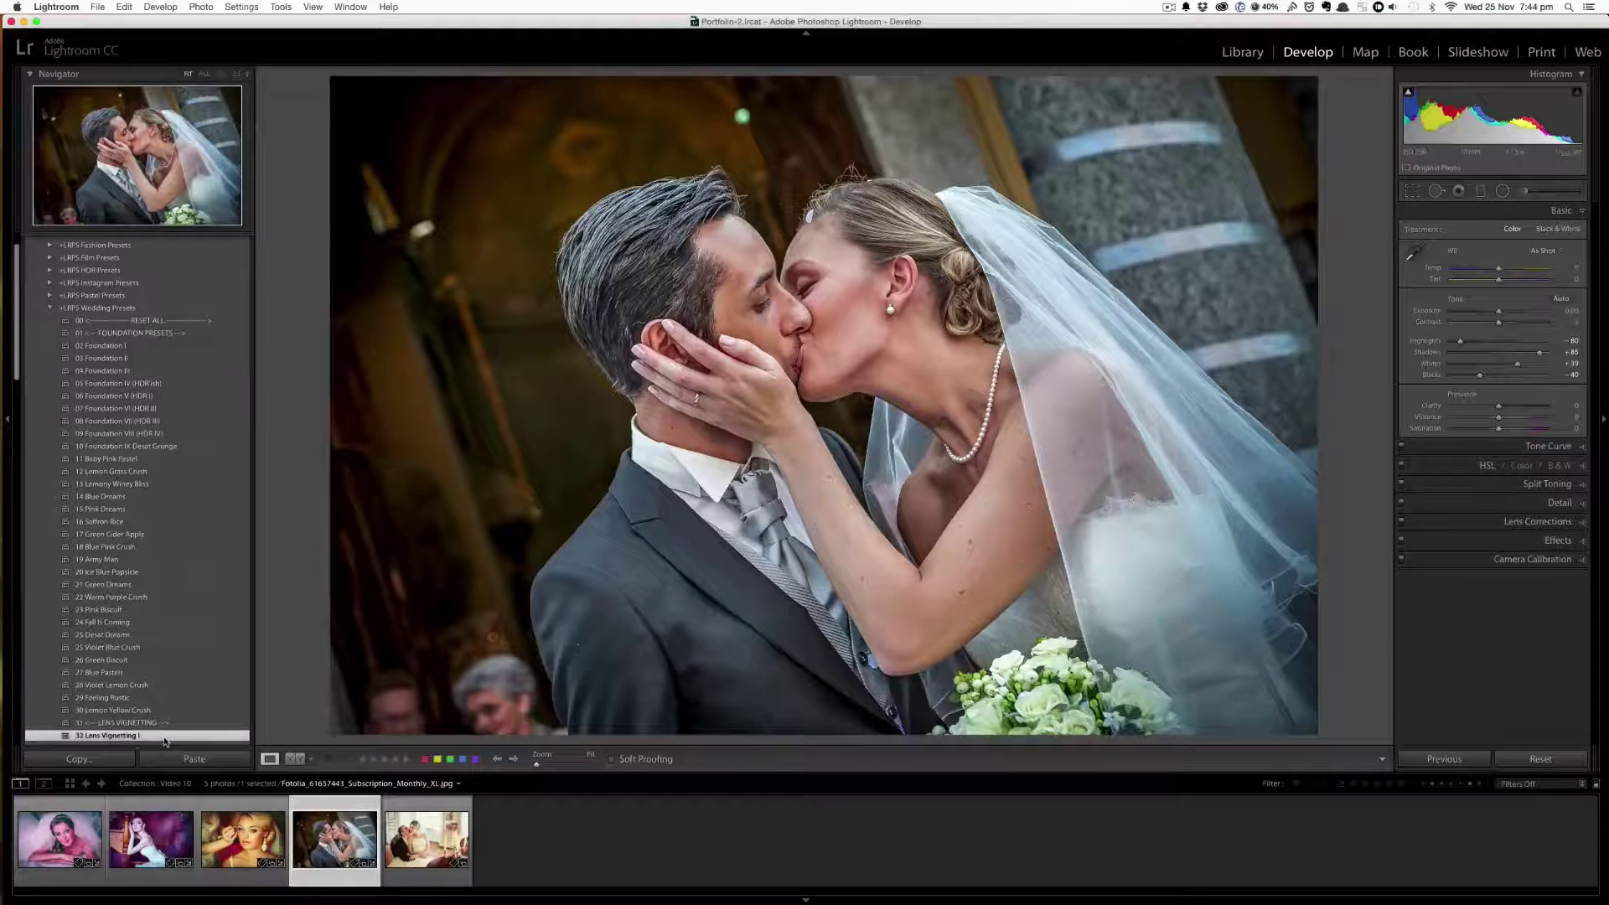
Step: Add the 46 Neutral Punch II preset to the kissing couple photo
{"action": "scroll", "coordinate": [222, 612], "scroll_direction": "down", "scroll_amount": 4}
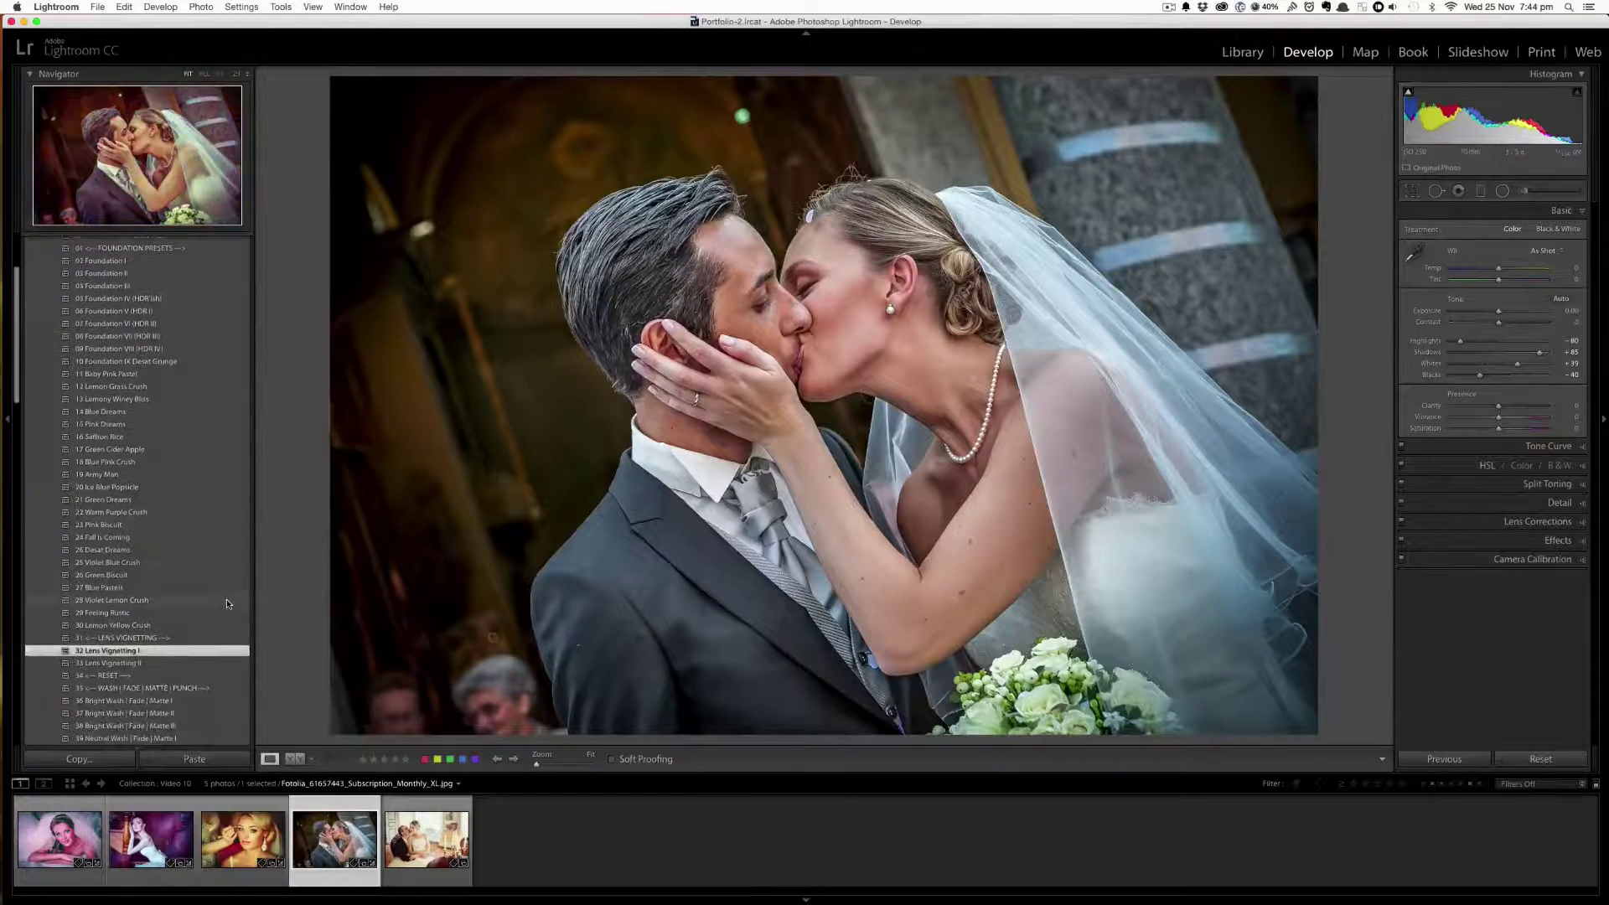
{"action": "scroll", "coordinate": [226, 604], "scroll_direction": "down", "scroll_amount": 6}
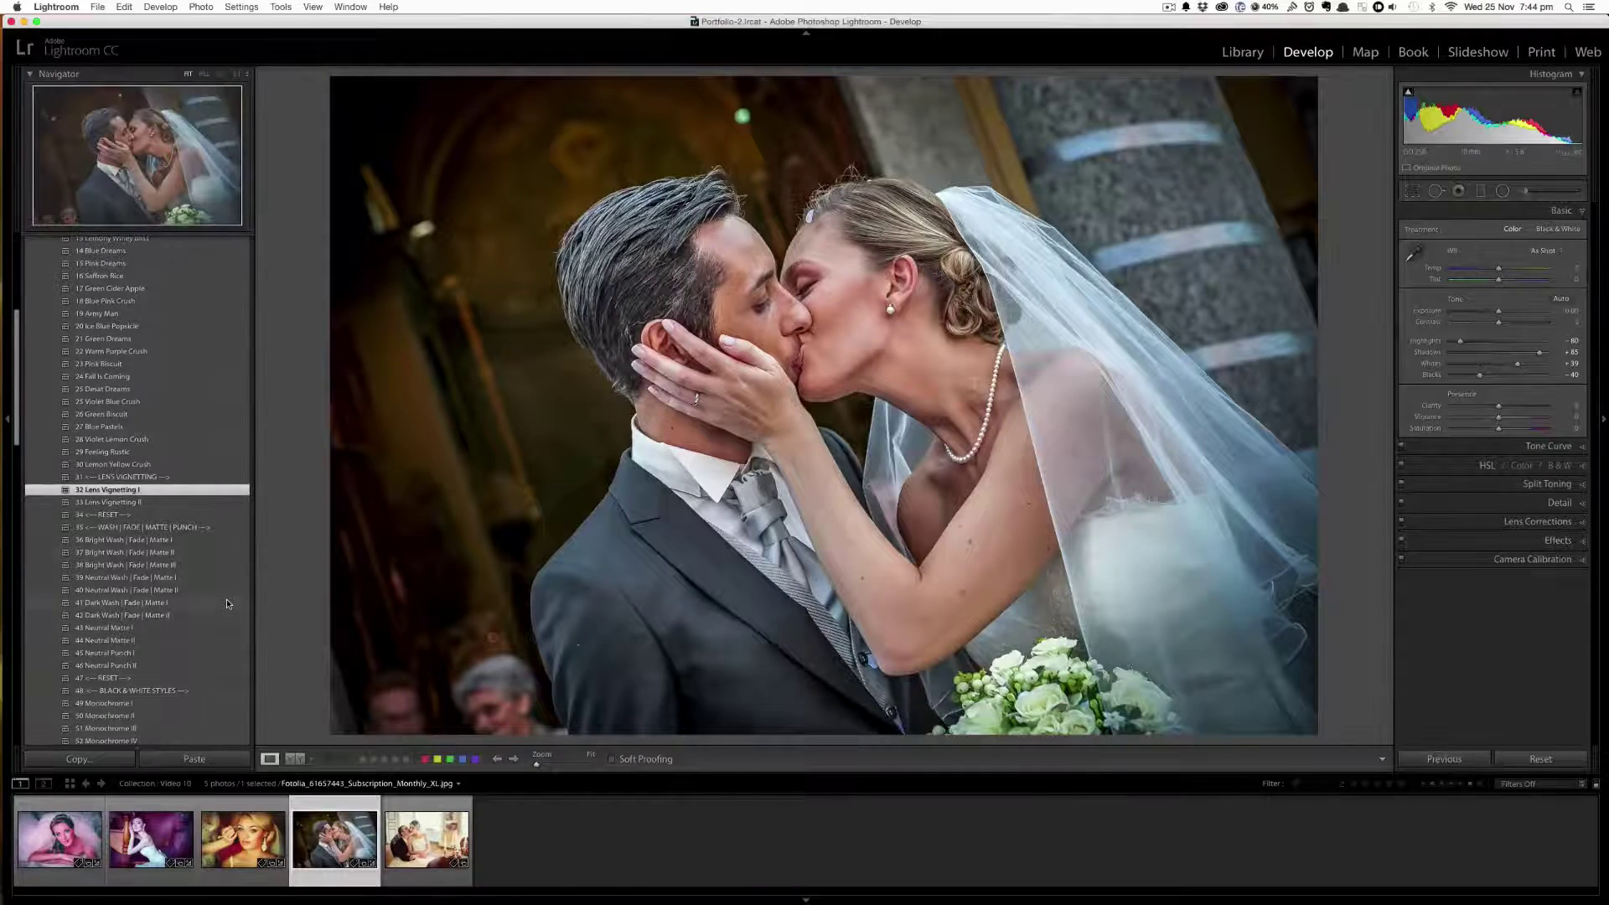
{"action": "scroll", "coordinate": [226, 603], "scroll_direction": "down", "scroll_amount": 1}
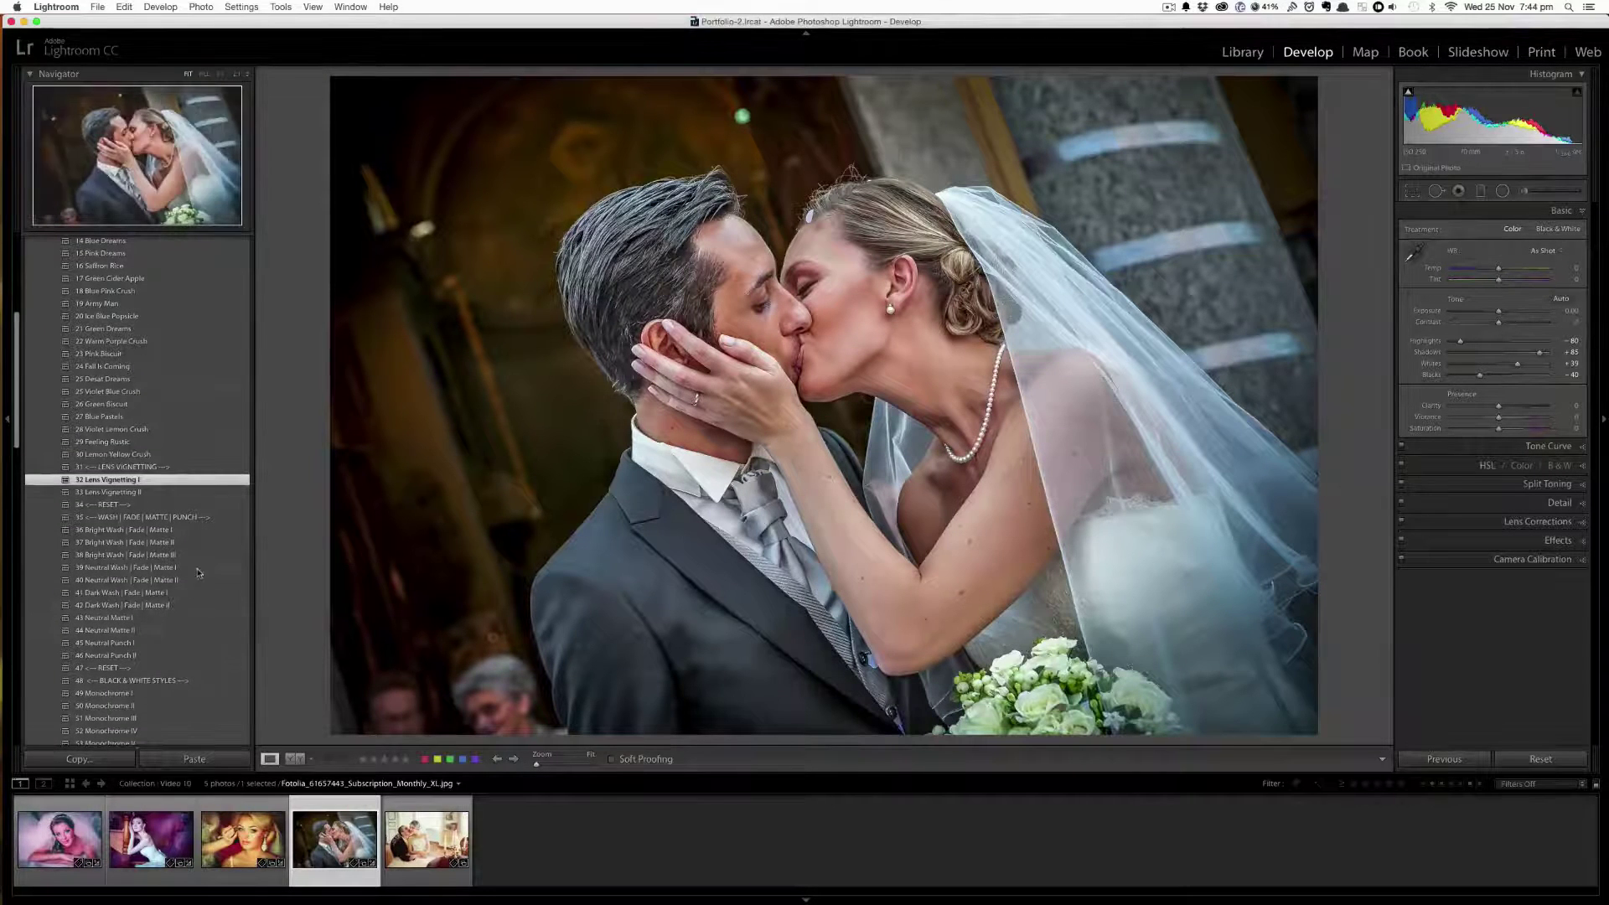
{"action": "left_click", "coordinate": [193, 655]}
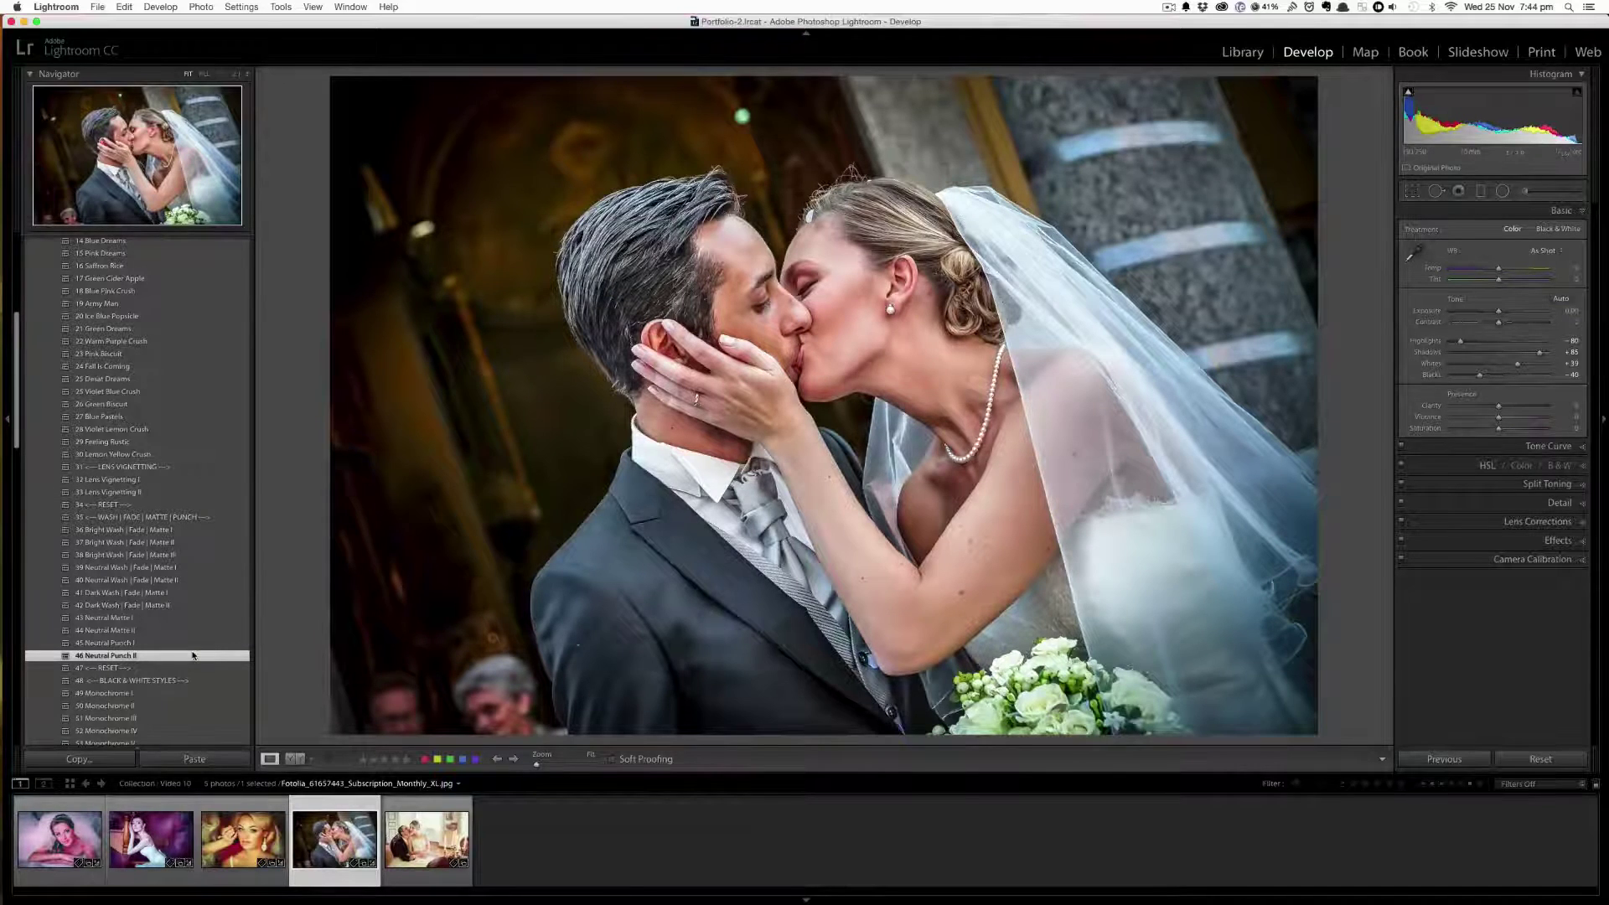
Step: Convert the kissing couple photo to black and white with the 58 Original preset and apply 51 Monochrome III
{"action": "scroll", "coordinate": [192, 655], "scroll_direction": "down", "scroll_amount": 8}
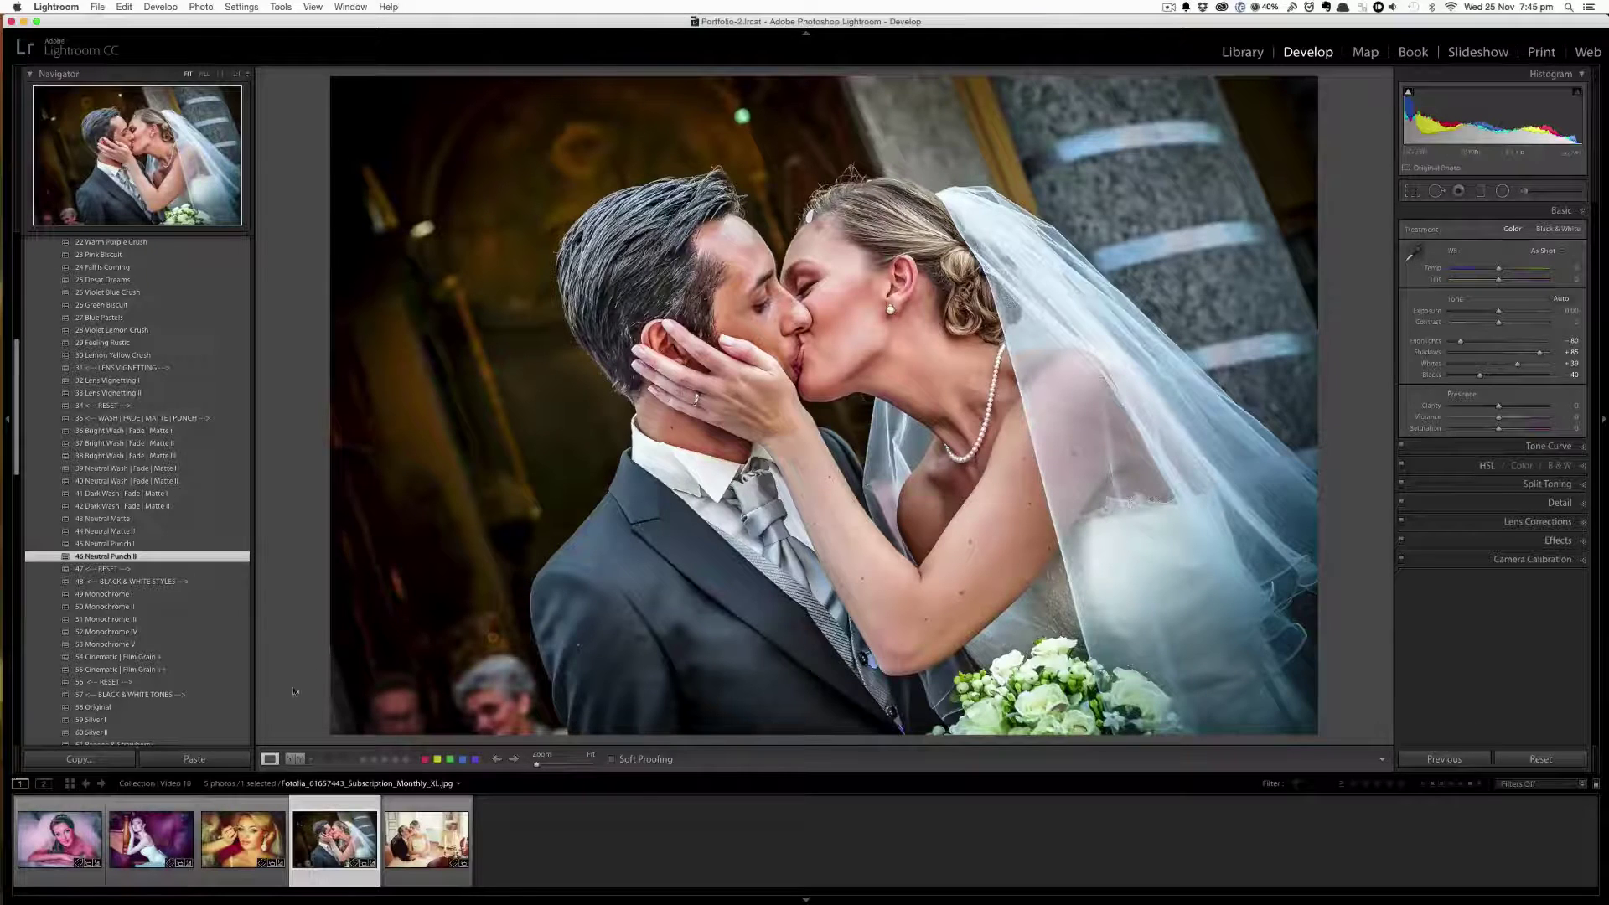
{"action": "left_click", "coordinate": [142, 709]}
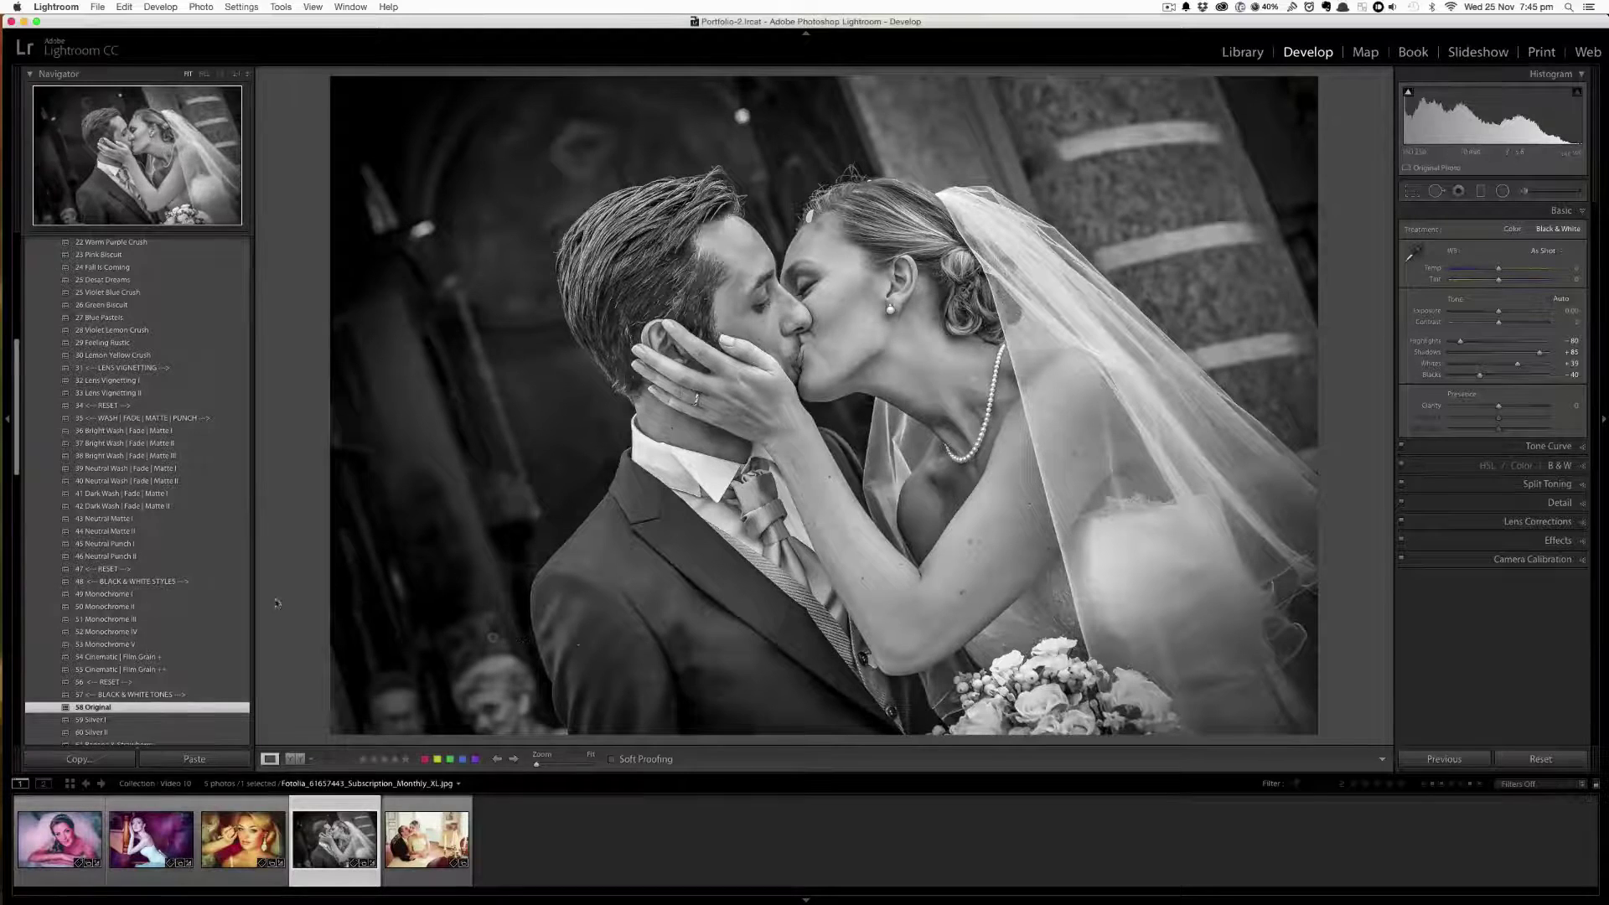
{"action": "left_click", "coordinate": [148, 622]}
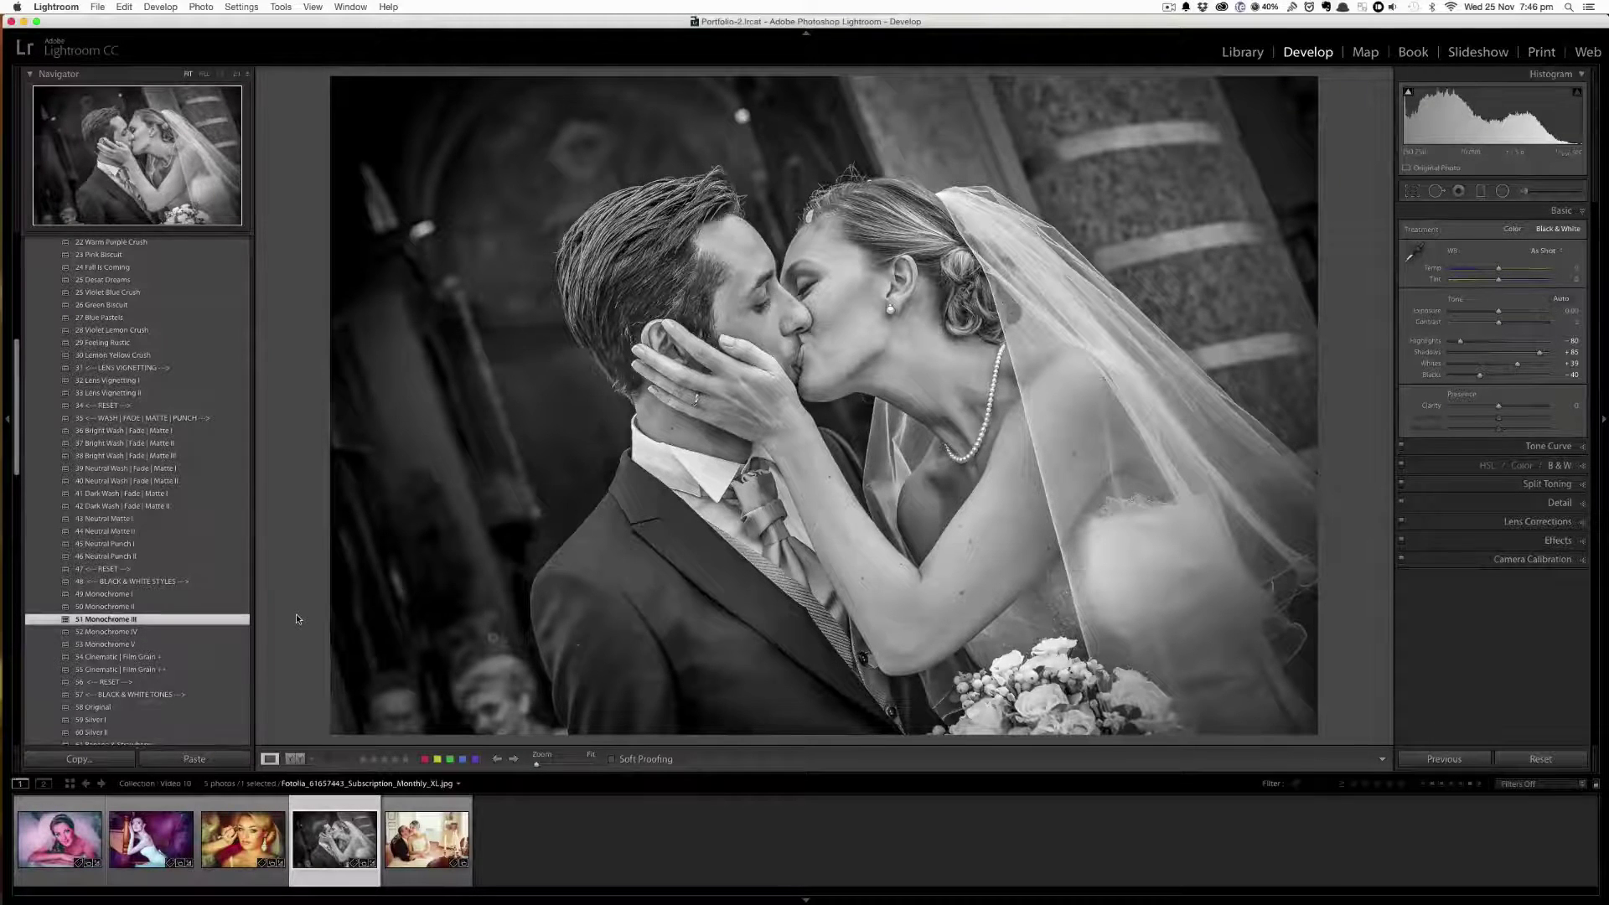
Step: Add the 66 Sepia Mocha and 67 Cinematic | Film Grain + presets to the kissing couple photo and compare it with the before version
{"action": "scroll", "coordinate": [168, 687], "scroll_direction": "down", "scroll_amount": 4}
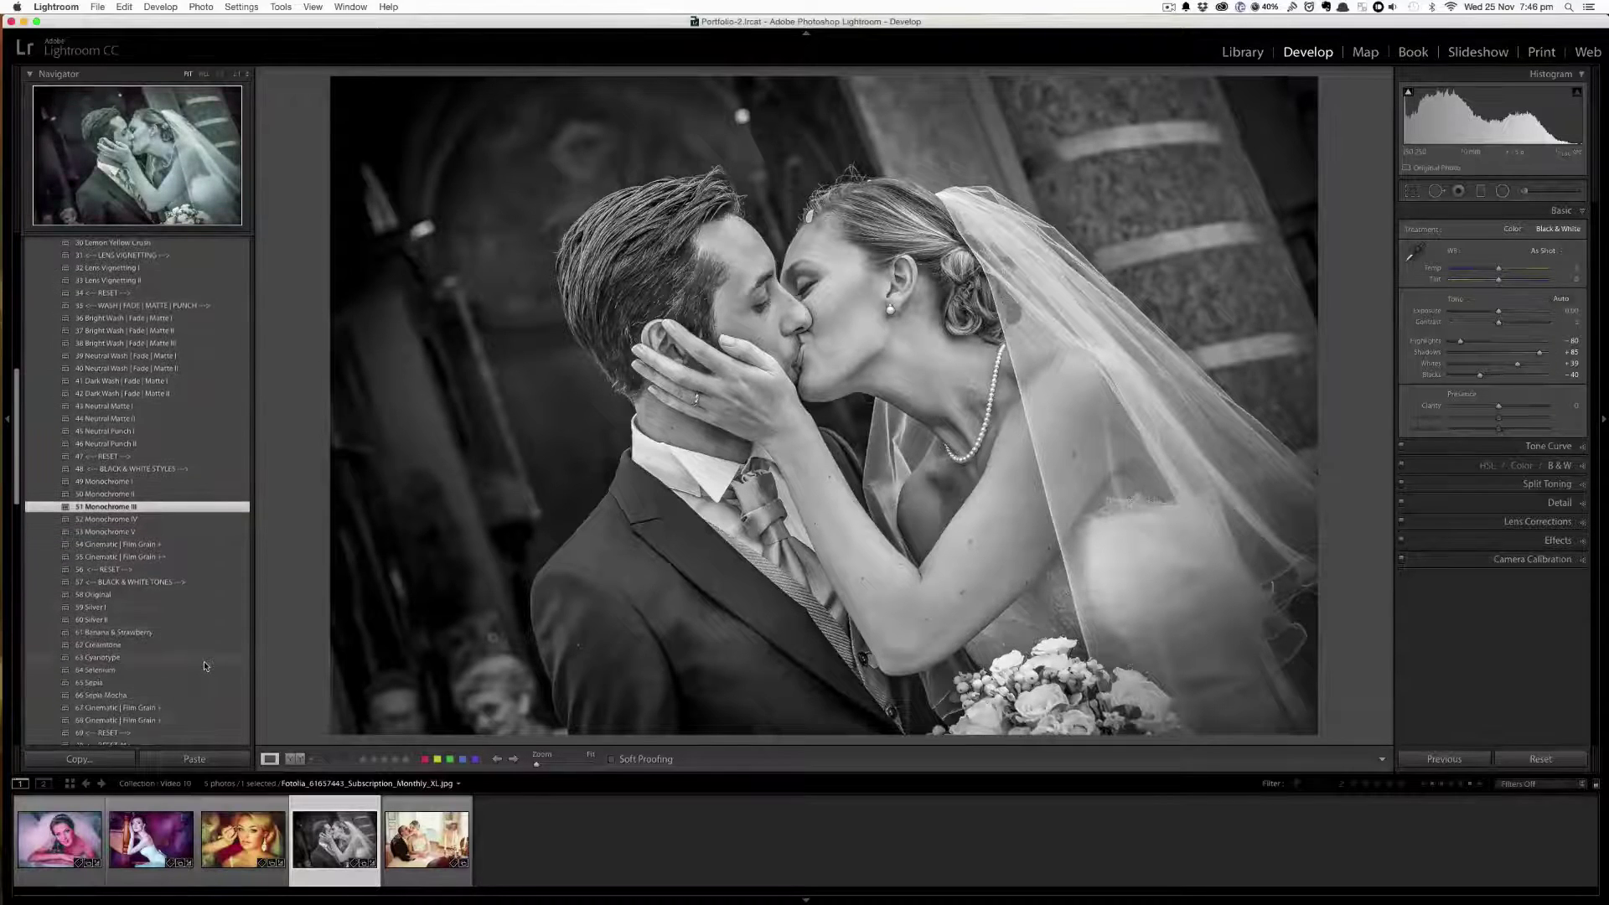
{"action": "left_click", "coordinate": [168, 696]}
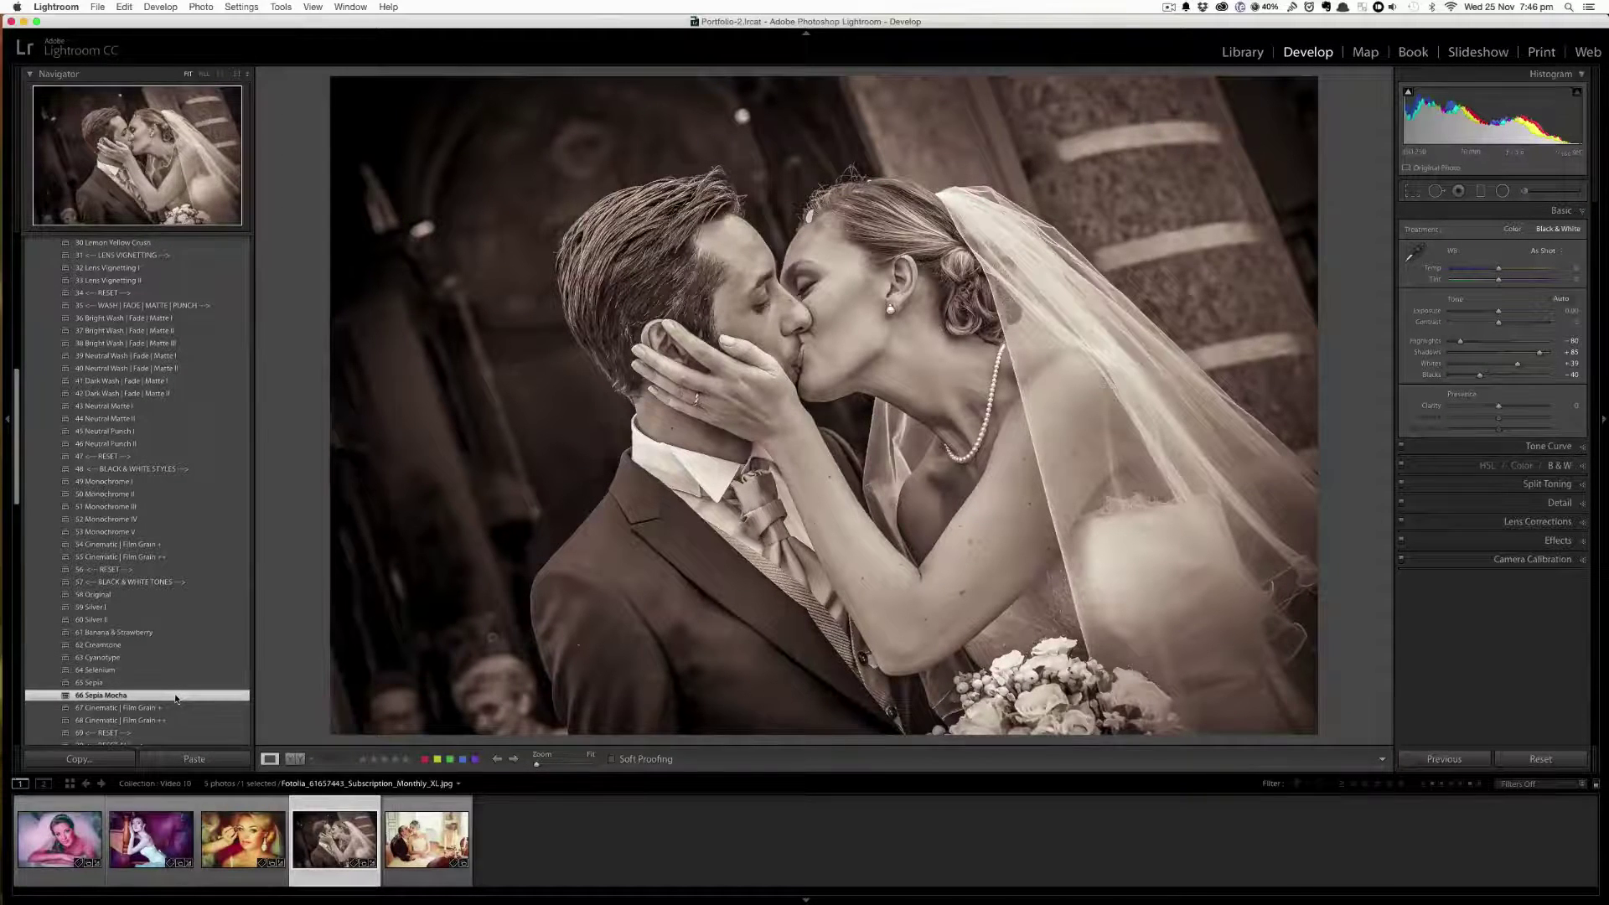
{"action": "left_click", "coordinate": [186, 721]}
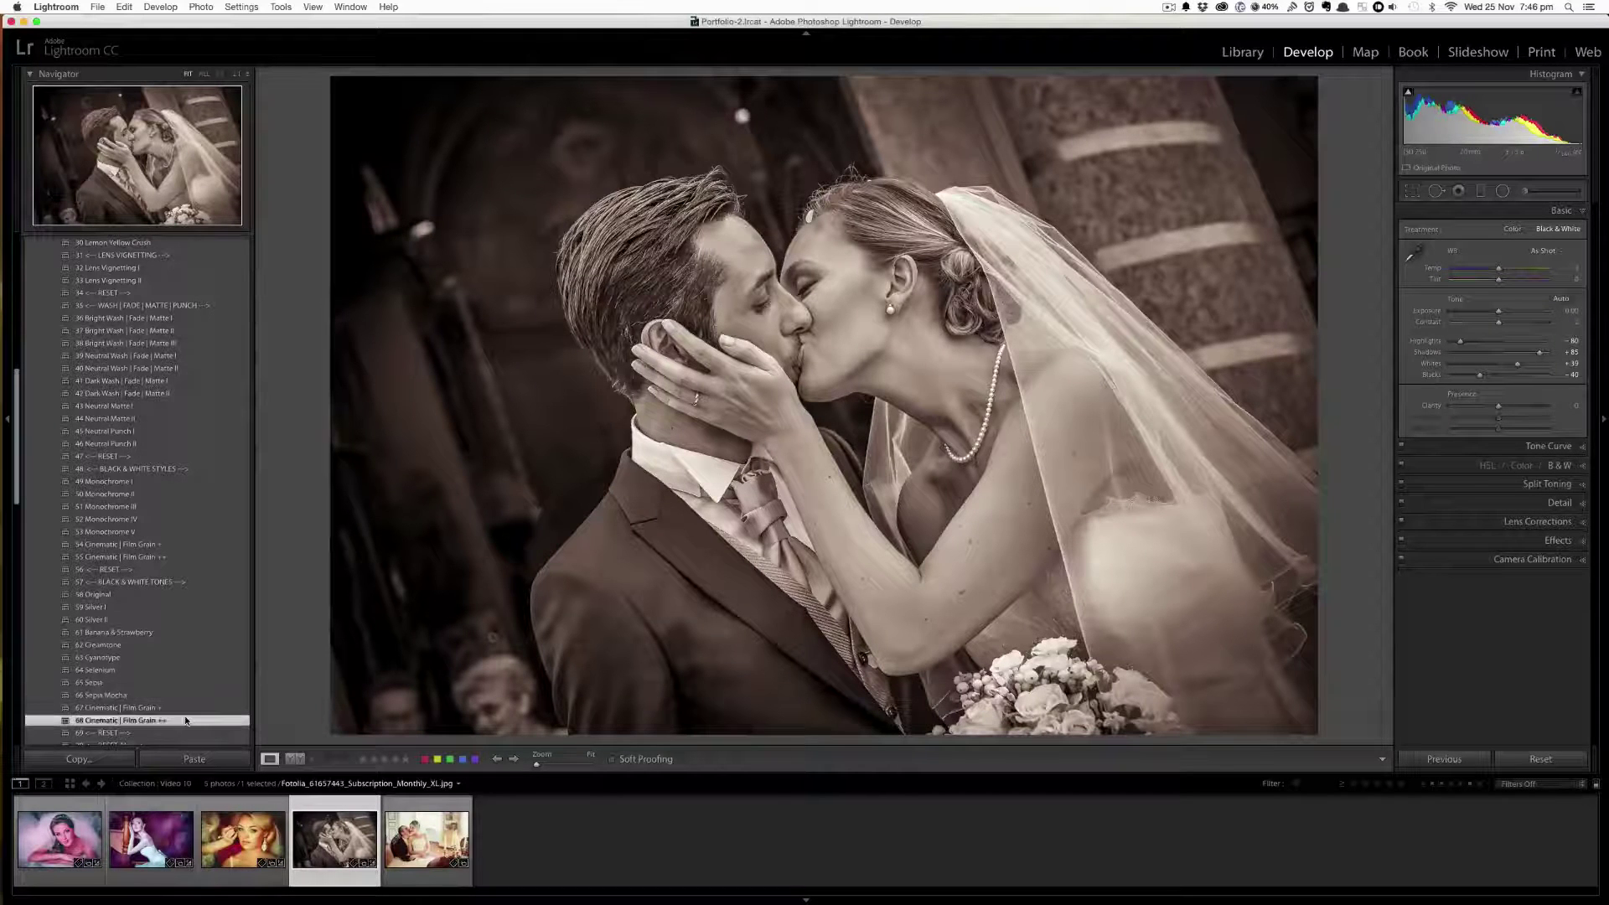
{"action": "left_click", "coordinate": [189, 708]}
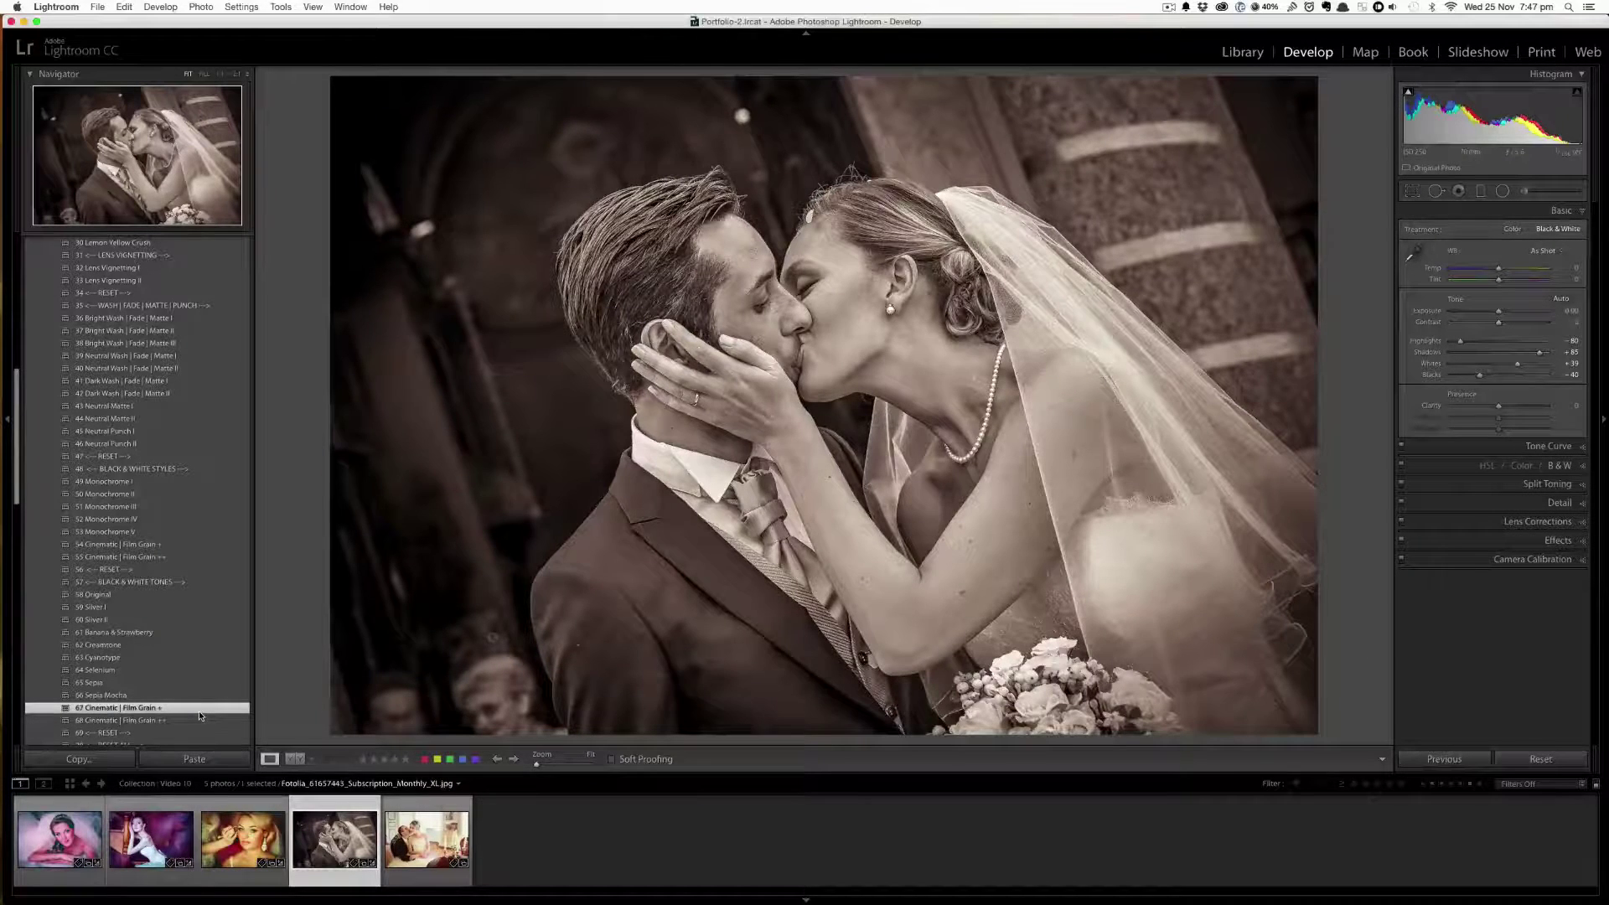
{"action": "key", "text": "backslash"}
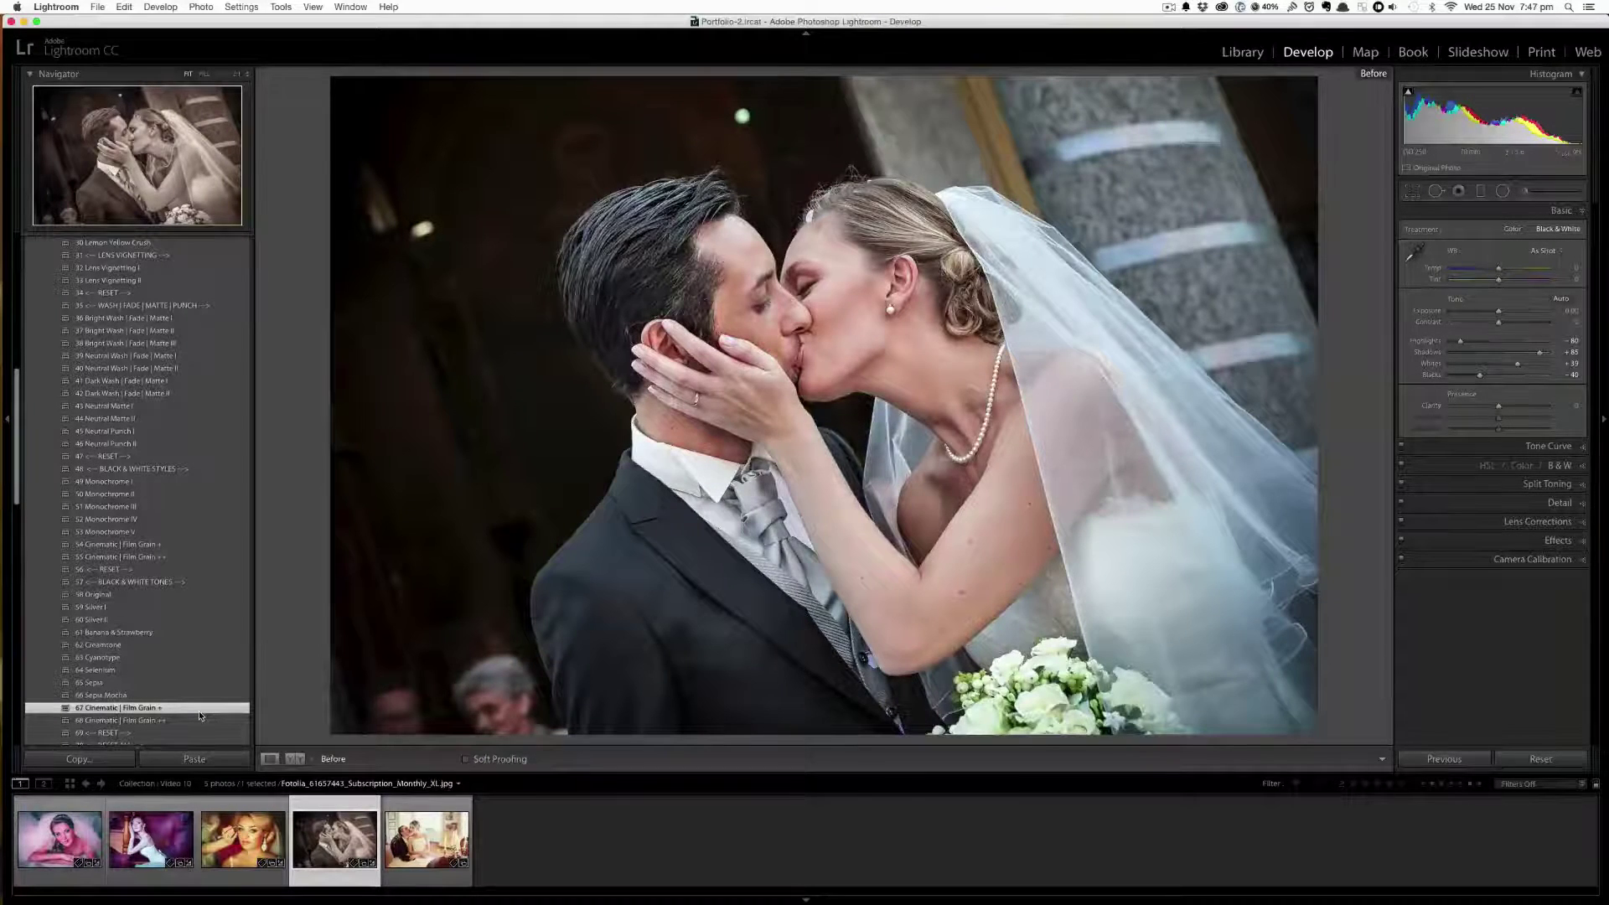
{"action": "key", "text": "backslash"}
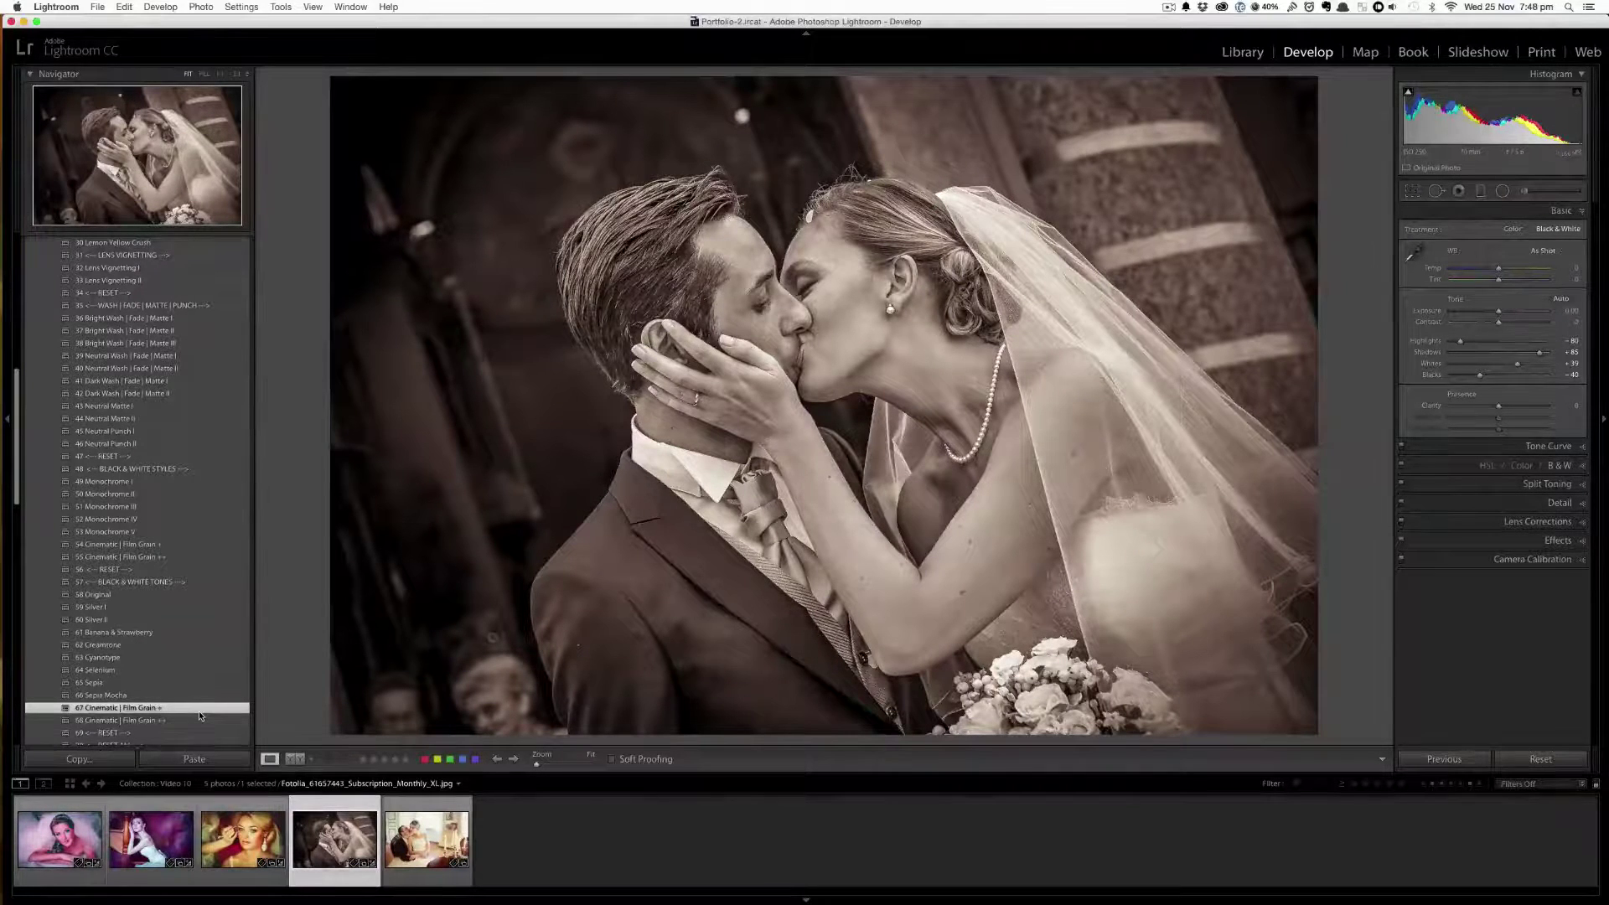
Step: Go to the seated couple photo with the candelabra and apply the 03 Foundation II and 21 Green Dreams presets
{"action": "left_click", "coordinate": [408, 845]}
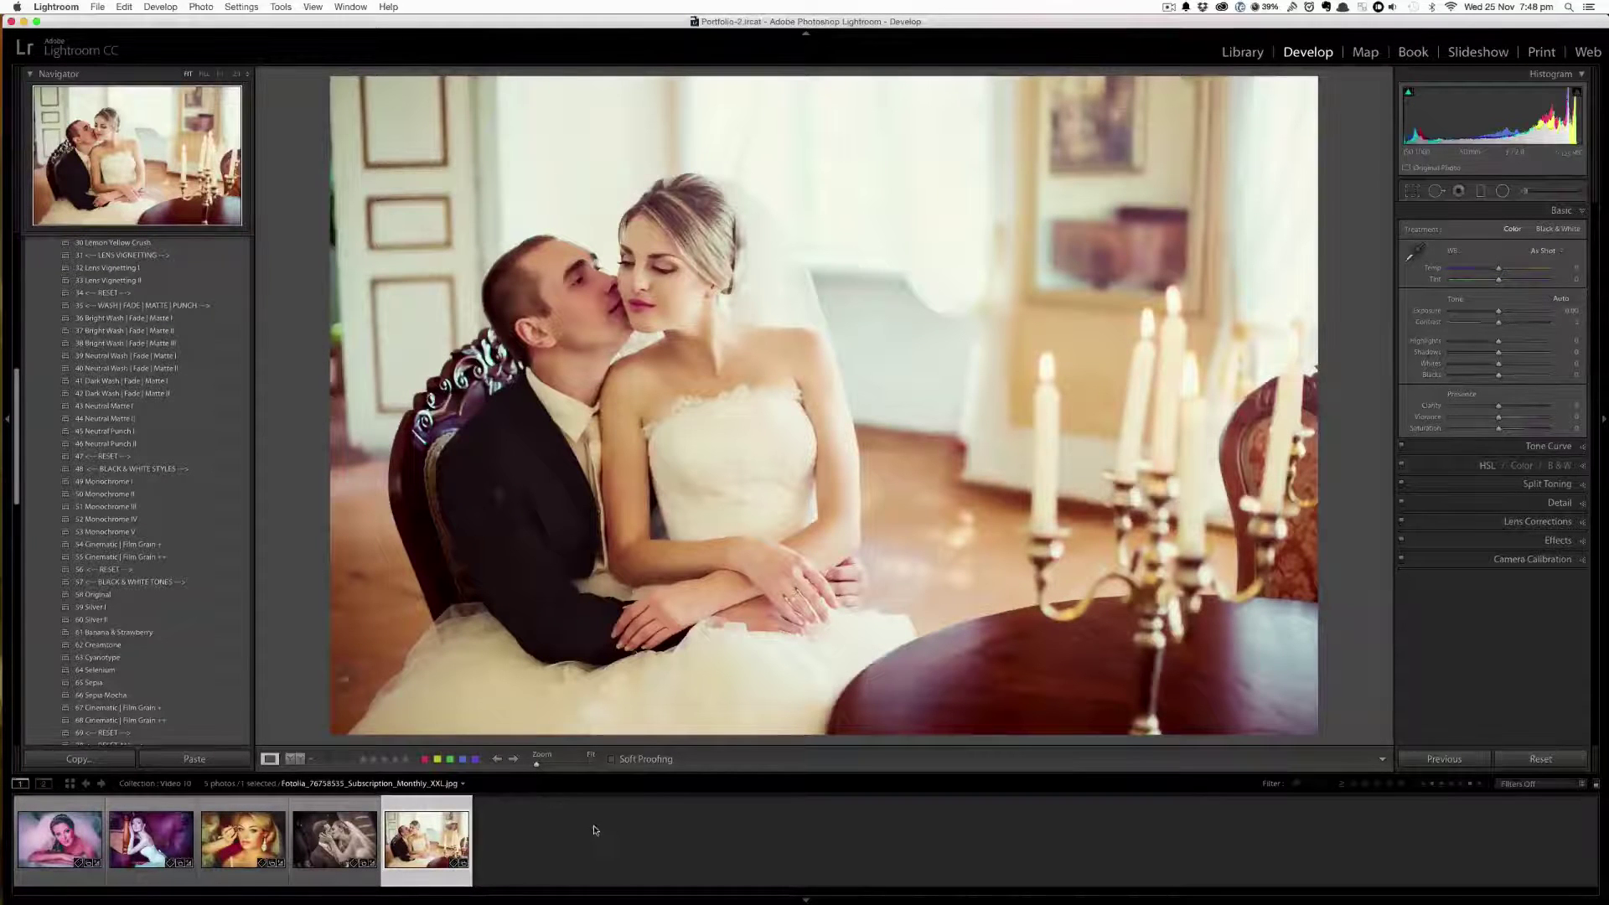
{"action": "scroll", "coordinate": [191, 540], "scroll_direction": "up", "scroll_amount": 10}
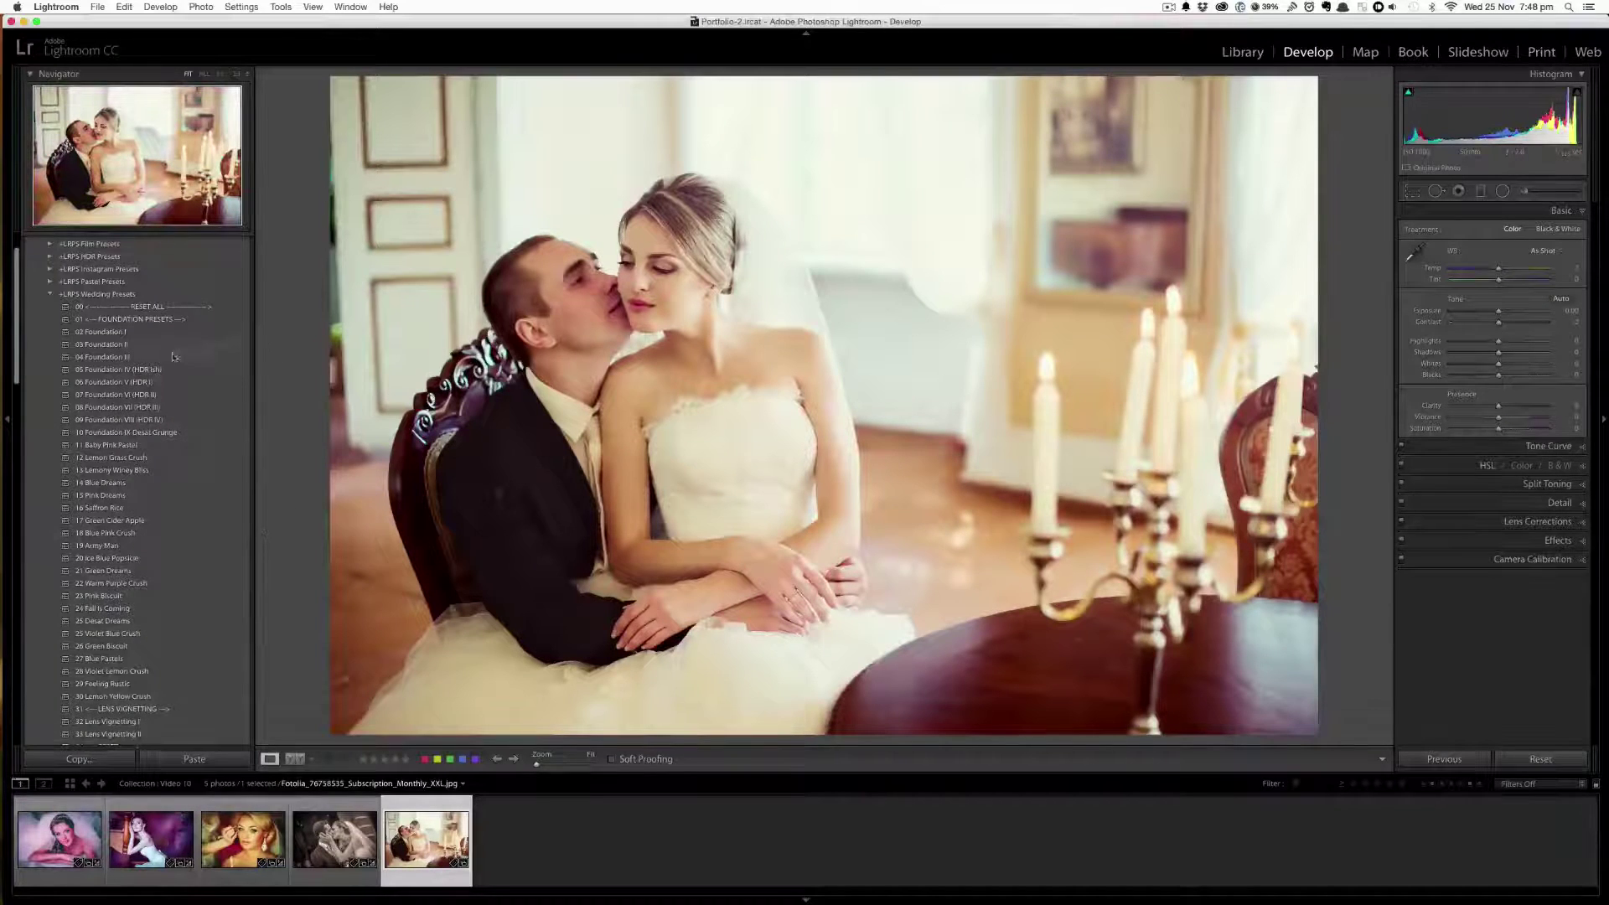
{"action": "left_click", "coordinate": [162, 345]}
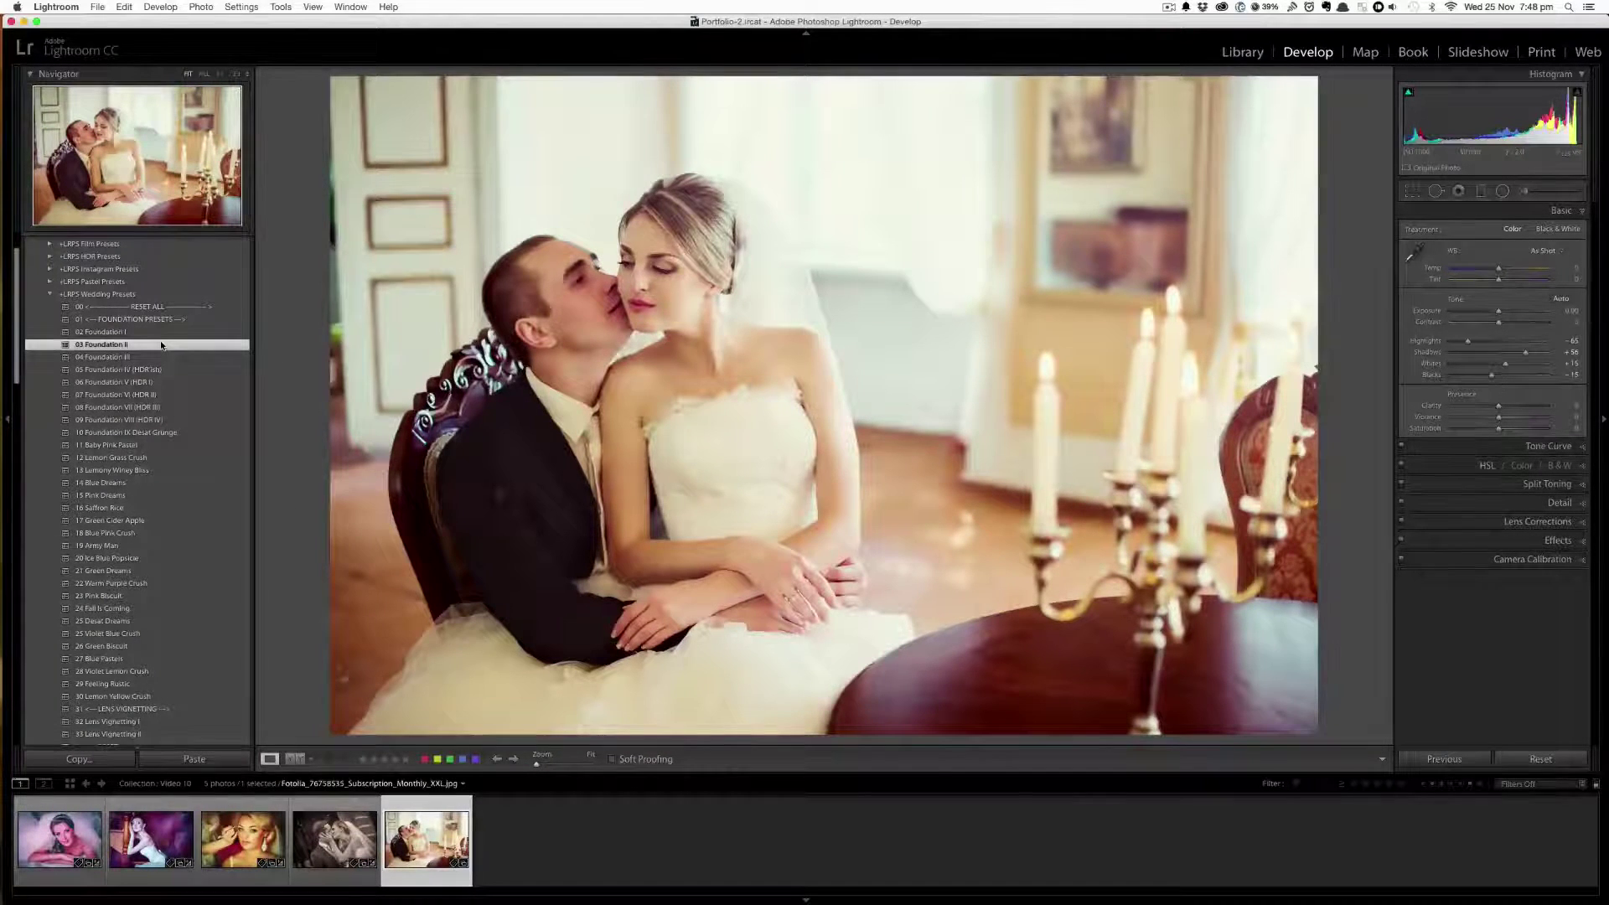
{"action": "scroll", "coordinate": [126, 519], "scroll_direction": "down", "scroll_amount": 2}
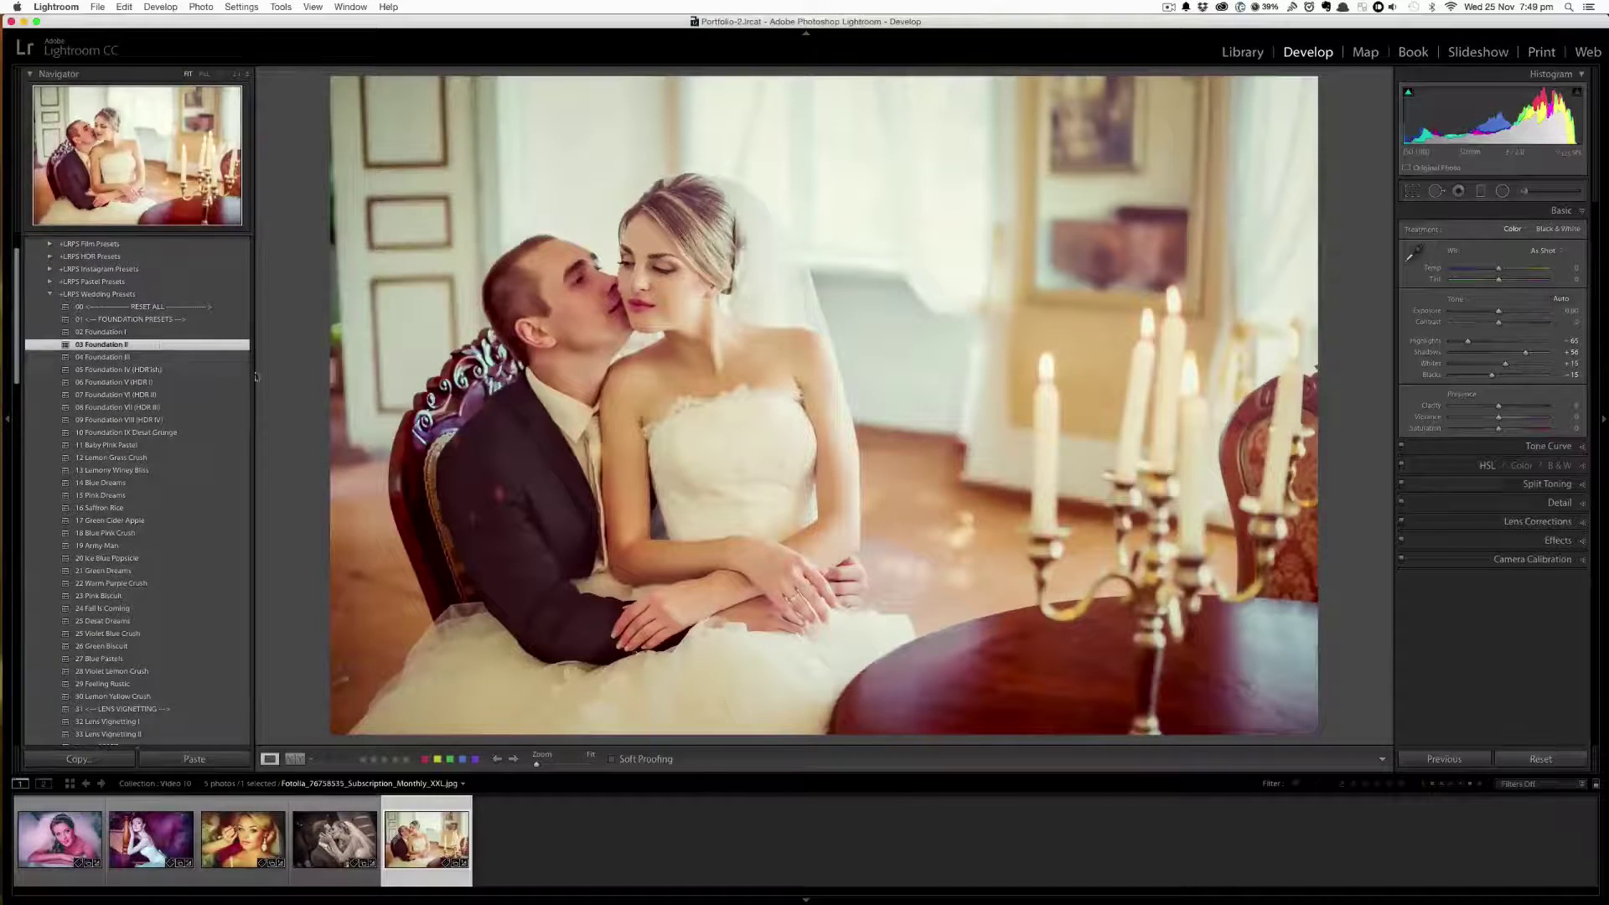
{"action": "left_click", "coordinate": [125, 524]}
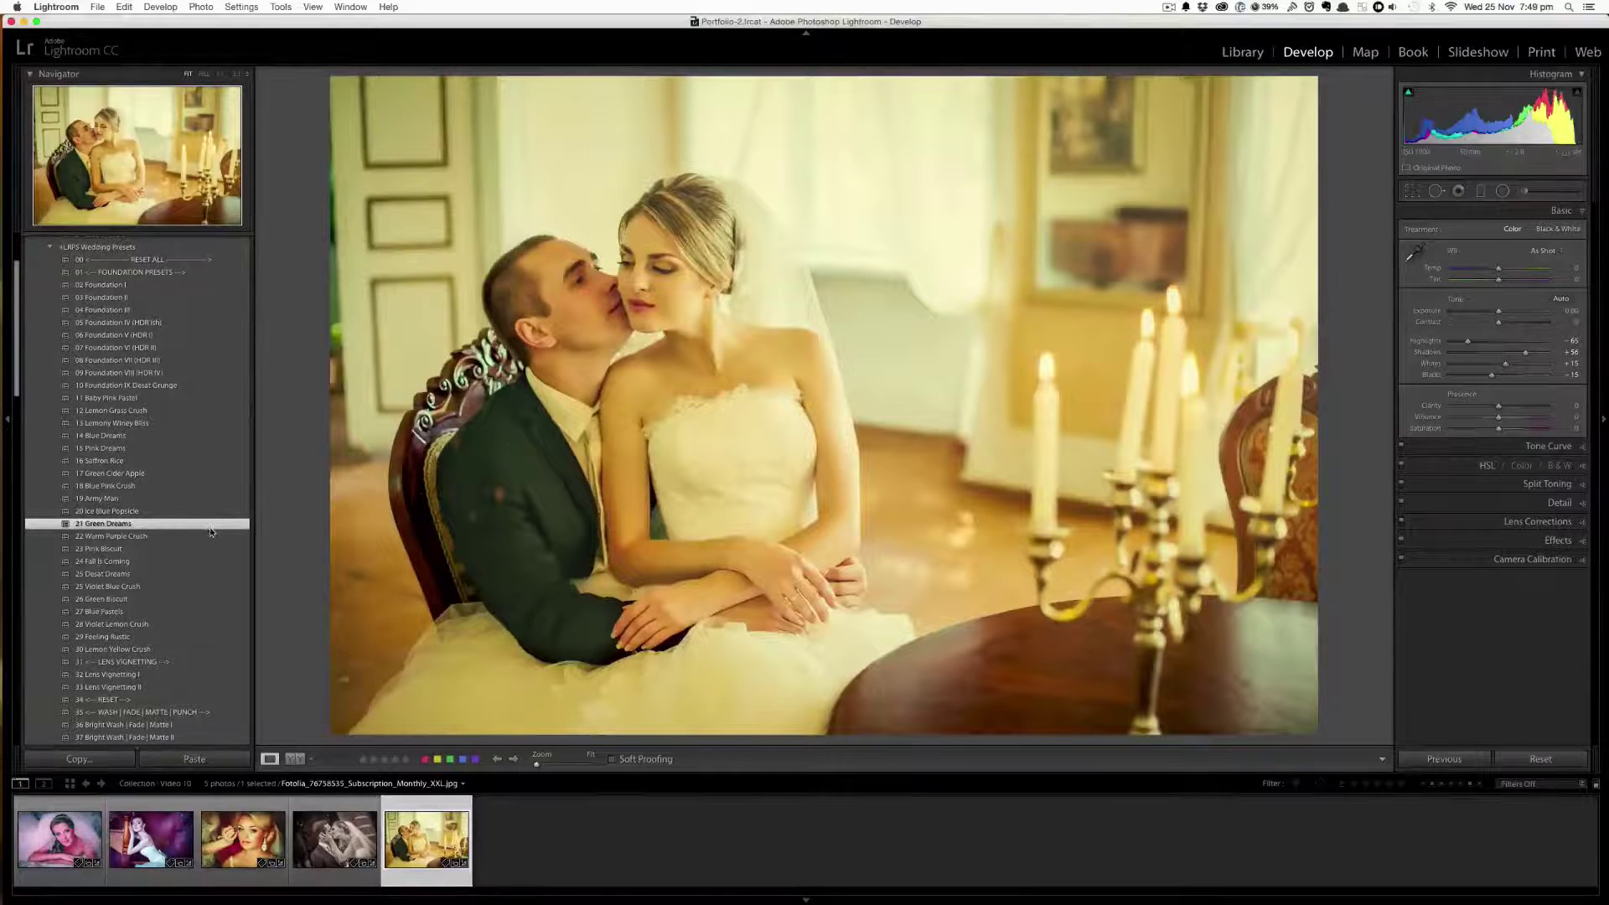
Step: Add the 32 Lens Vignetting I and 43 Neutral Matte I presets to the seated couple photo, undoing and reapplying the matte to compare
{"action": "scroll", "coordinate": [205, 553], "scroll_direction": "down", "scroll_amount": 3}
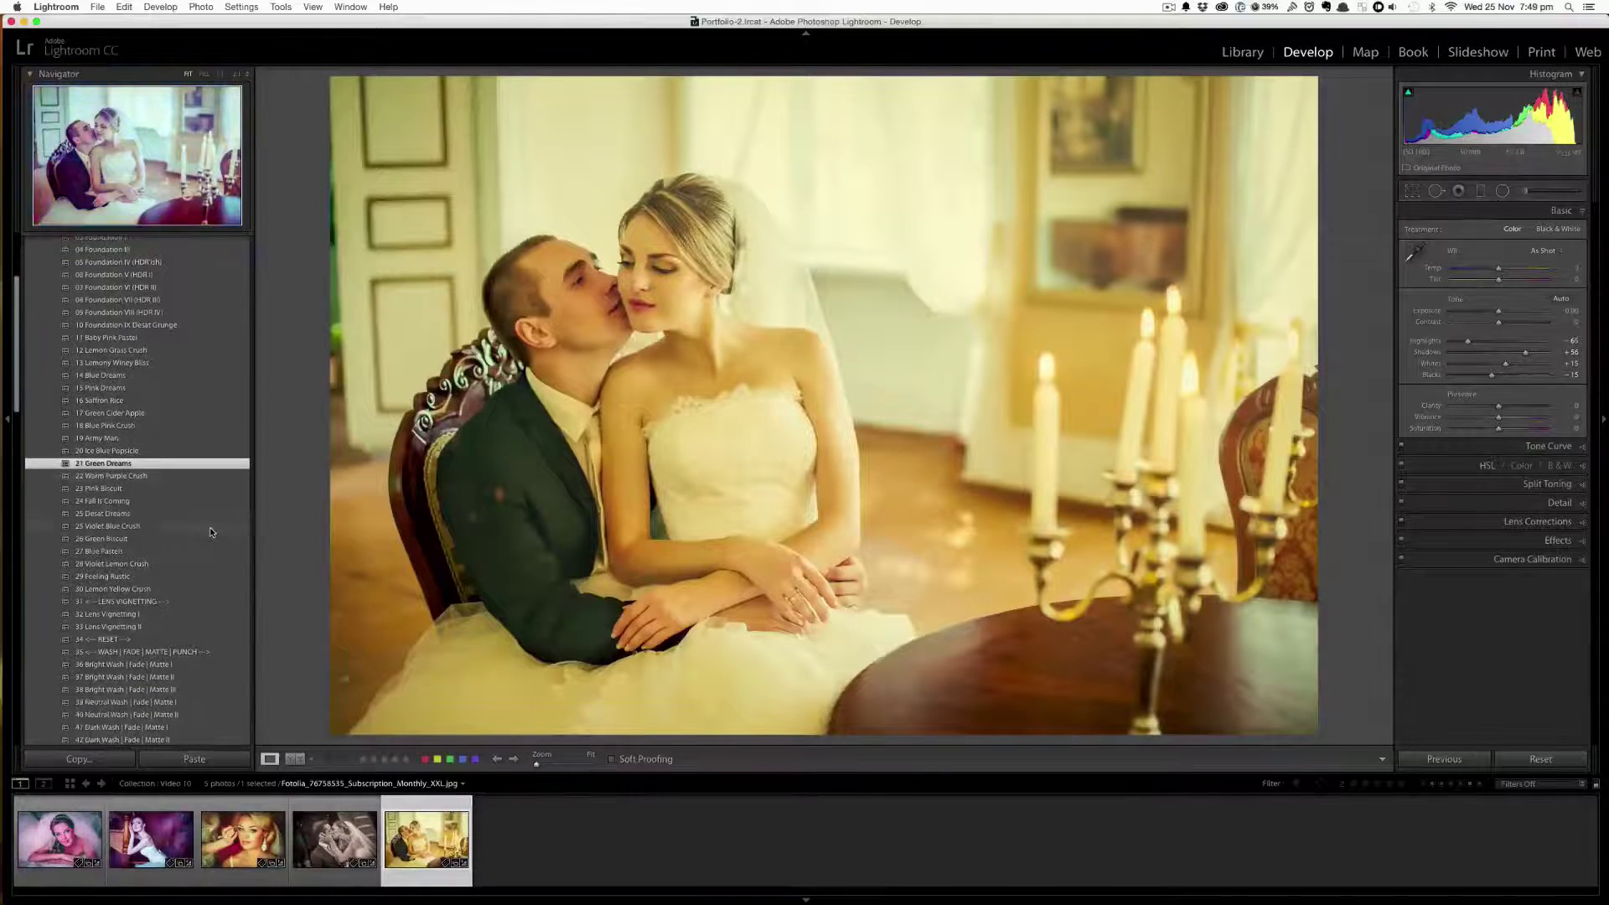
{"action": "left_click", "coordinate": [196, 614]}
{"action": "scroll", "coordinate": [197, 613], "scroll_direction": "down", "scroll_amount": 4}
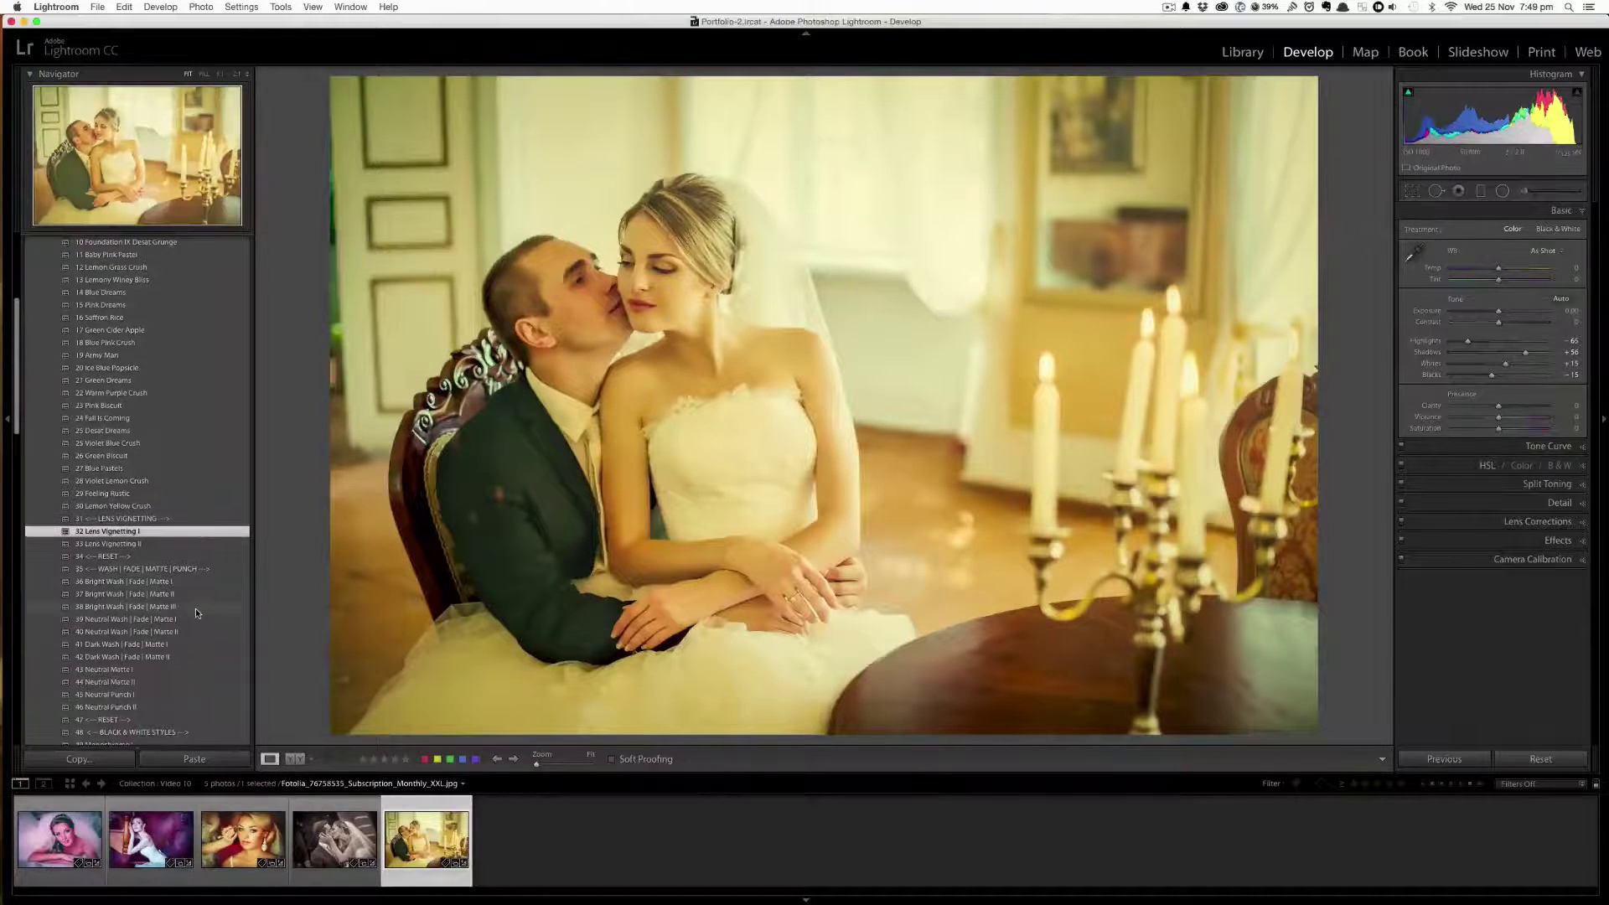
{"action": "left_click", "coordinate": [161, 662]}
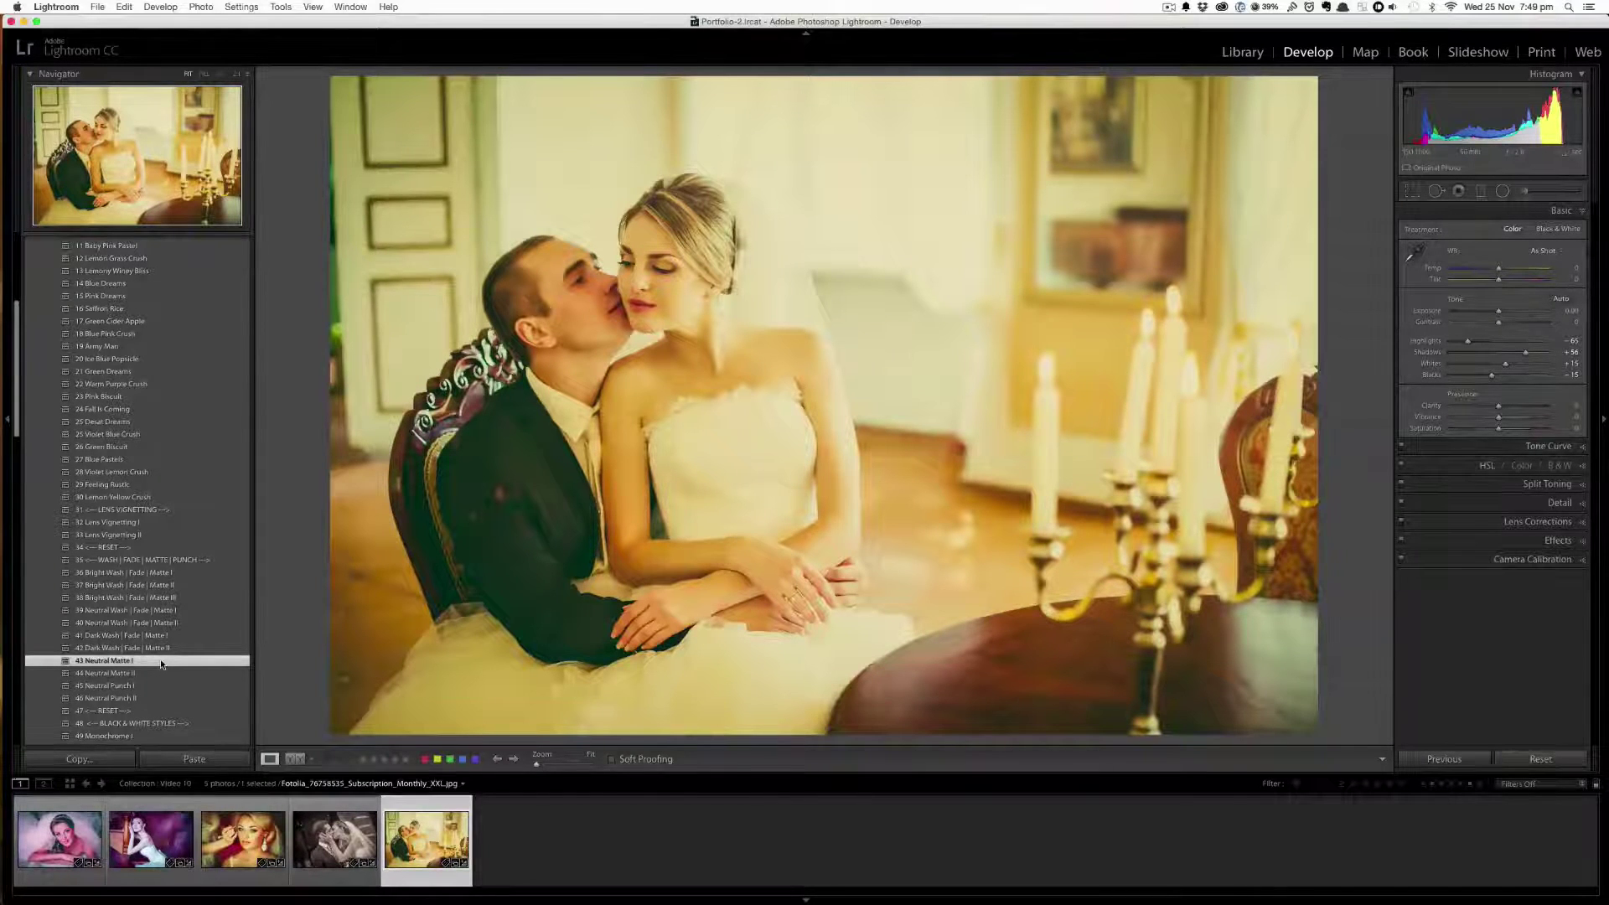
{"action": "key", "text": "ctrl+z"}
{"action": "left_click", "coordinate": [160, 660]}
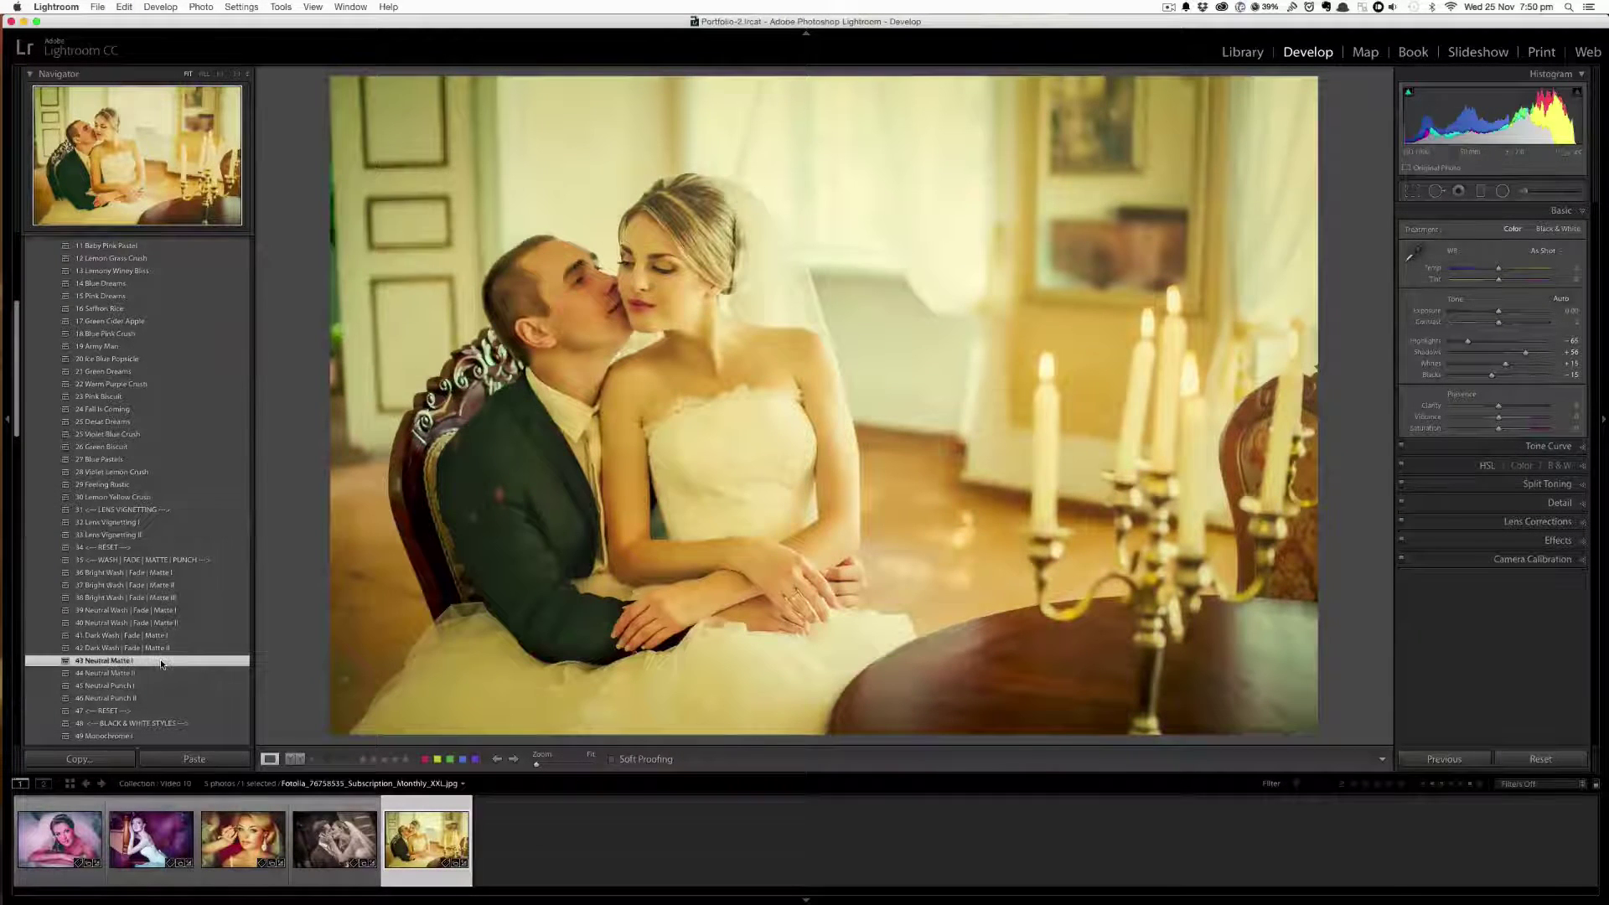
{"action": "key", "text": "ctrl+z"}
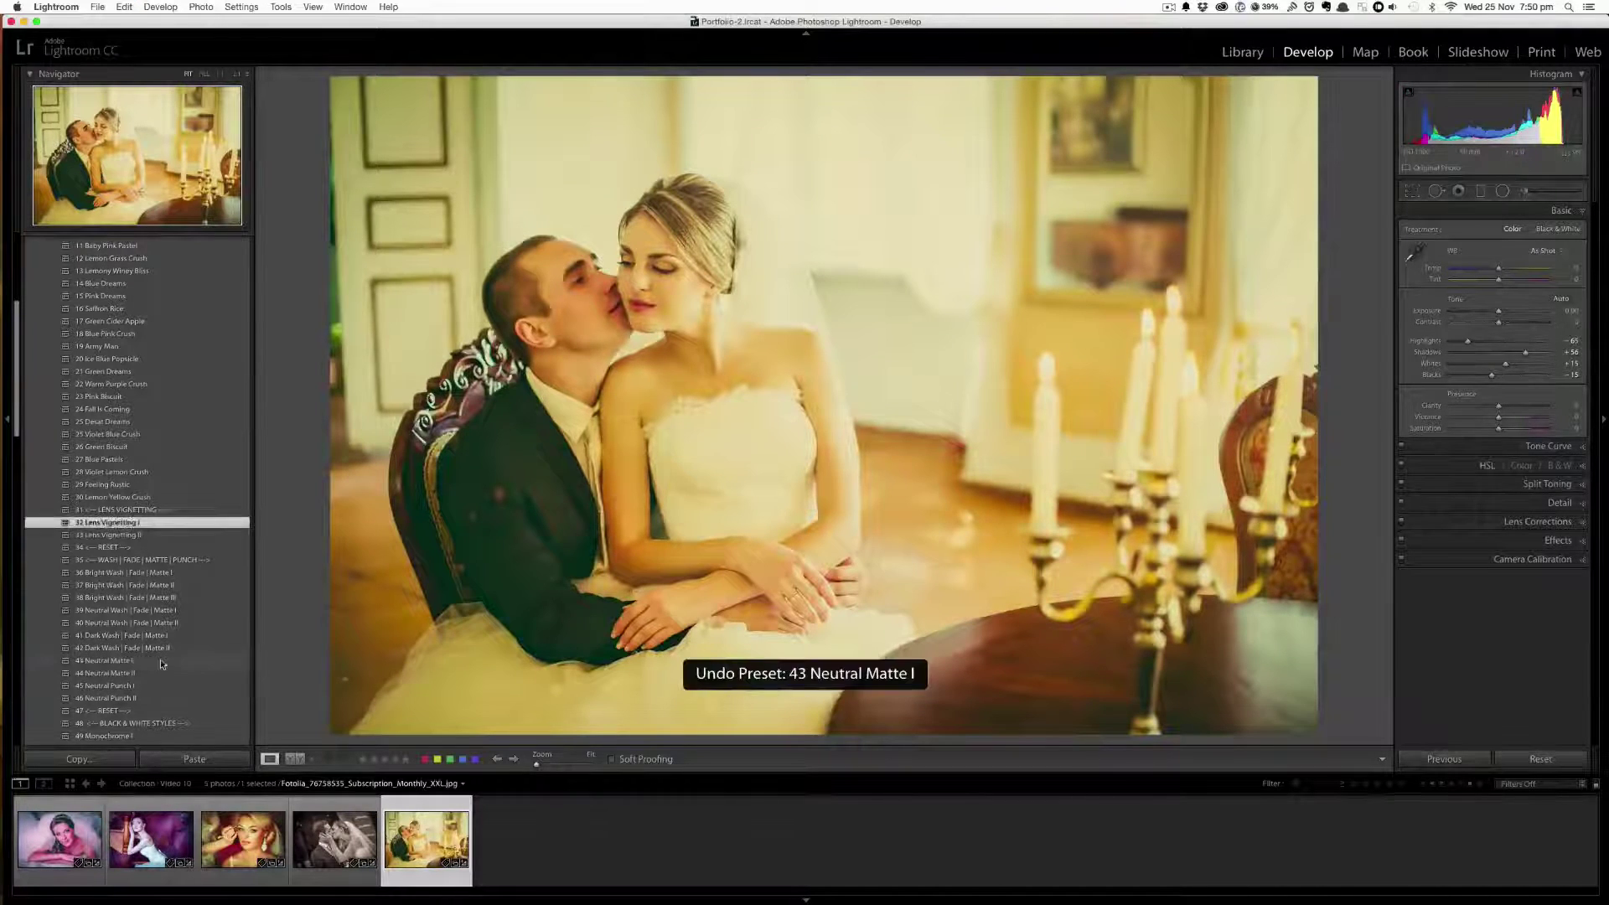
{"action": "left_click", "coordinate": [160, 662]}
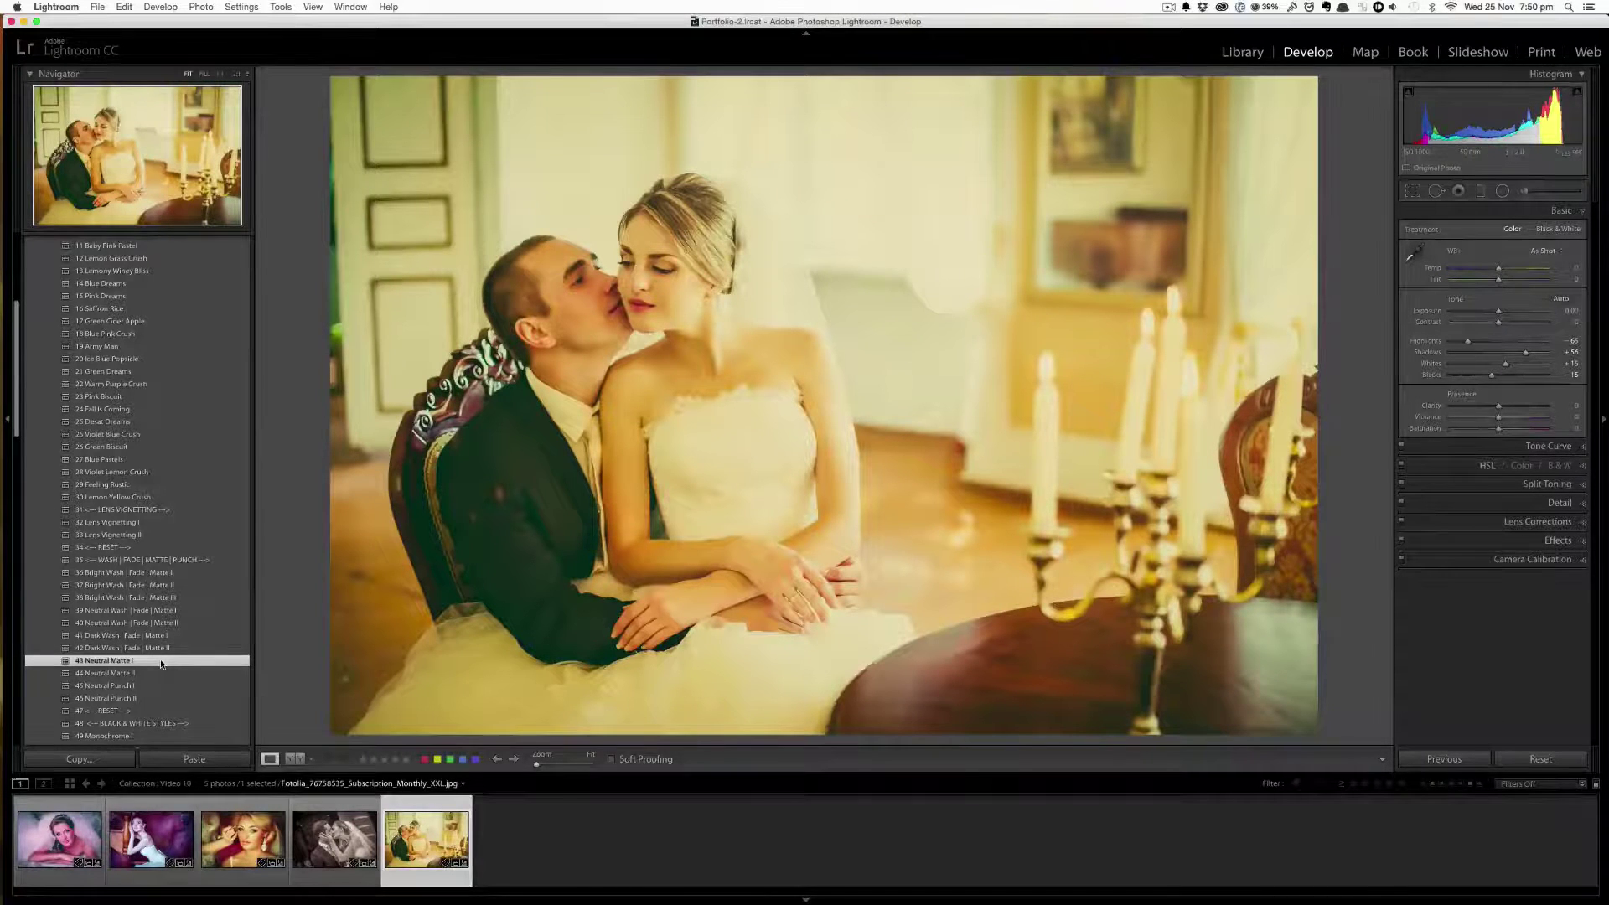
Step: Add the 54 Cinematic | Film Grain + preset to the seated couple photo and lower its Highlights to -100
{"action": "scroll", "coordinate": [161, 664], "scroll_direction": "down", "scroll_amount": 5}
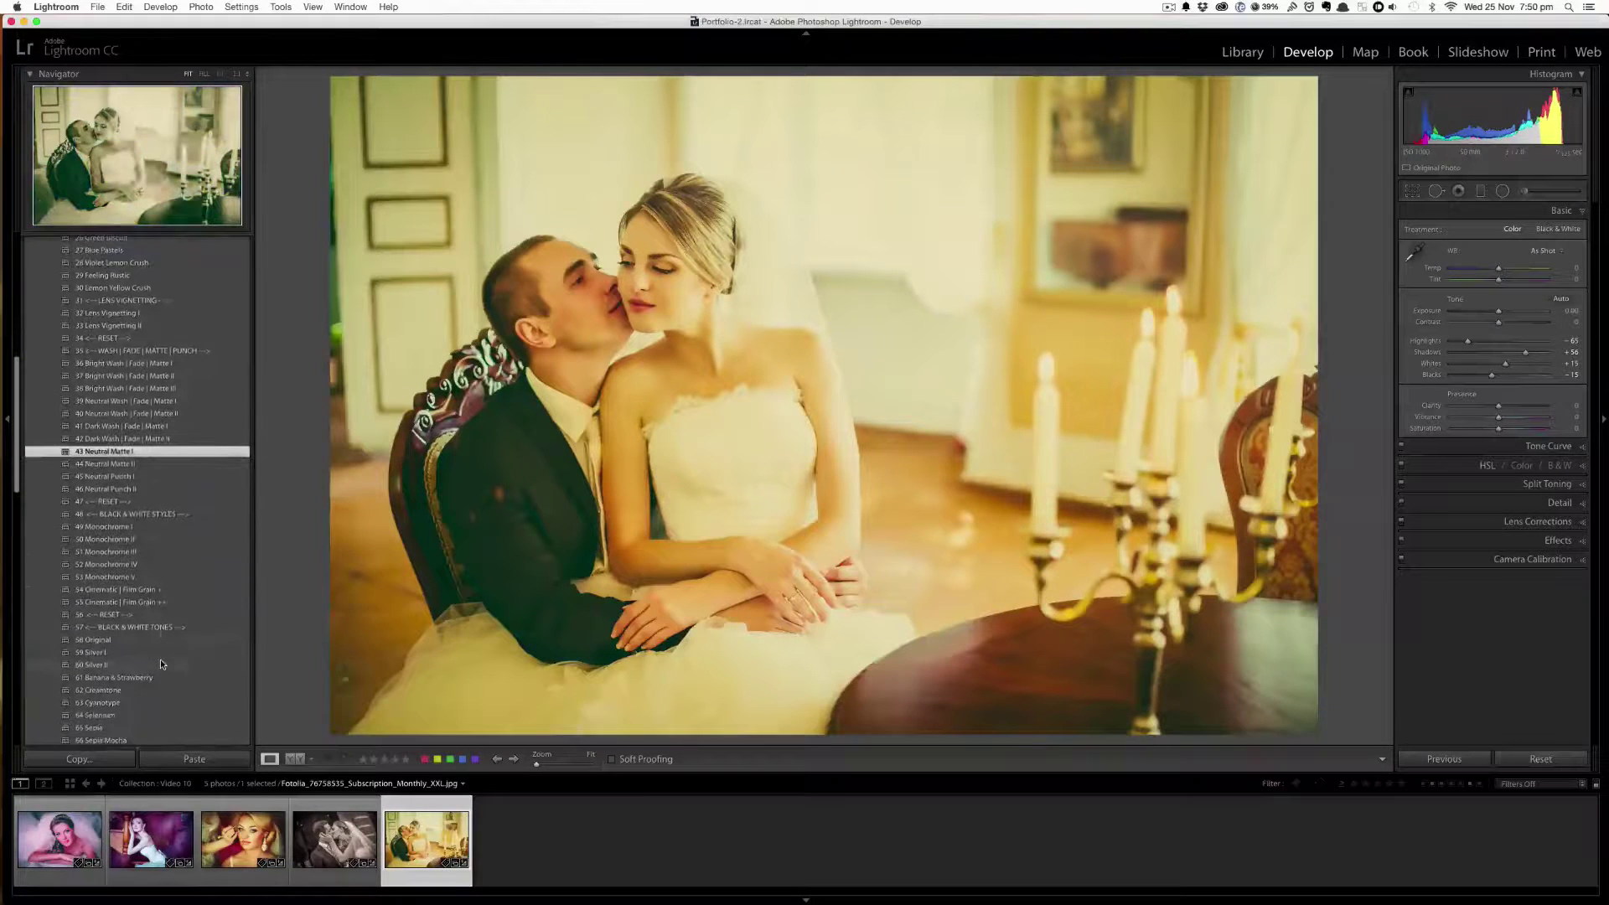
{"action": "left_click", "coordinate": [173, 590]}
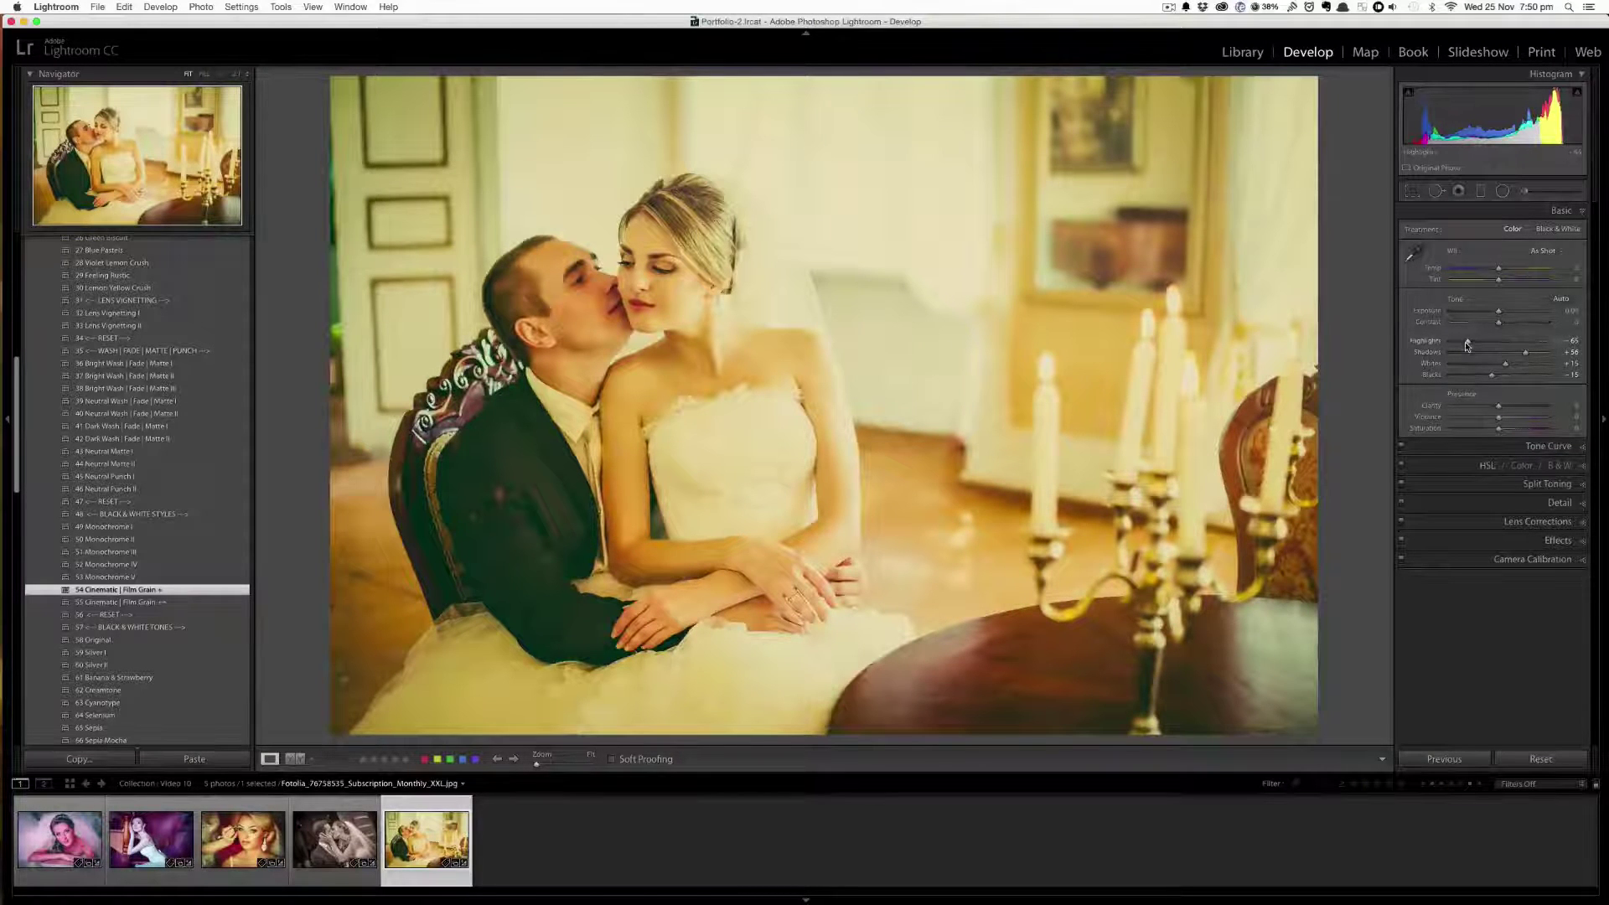
{"action": "left_click_drag", "start_coordinate": [1464, 345], "coordinate": [1439, 358]}
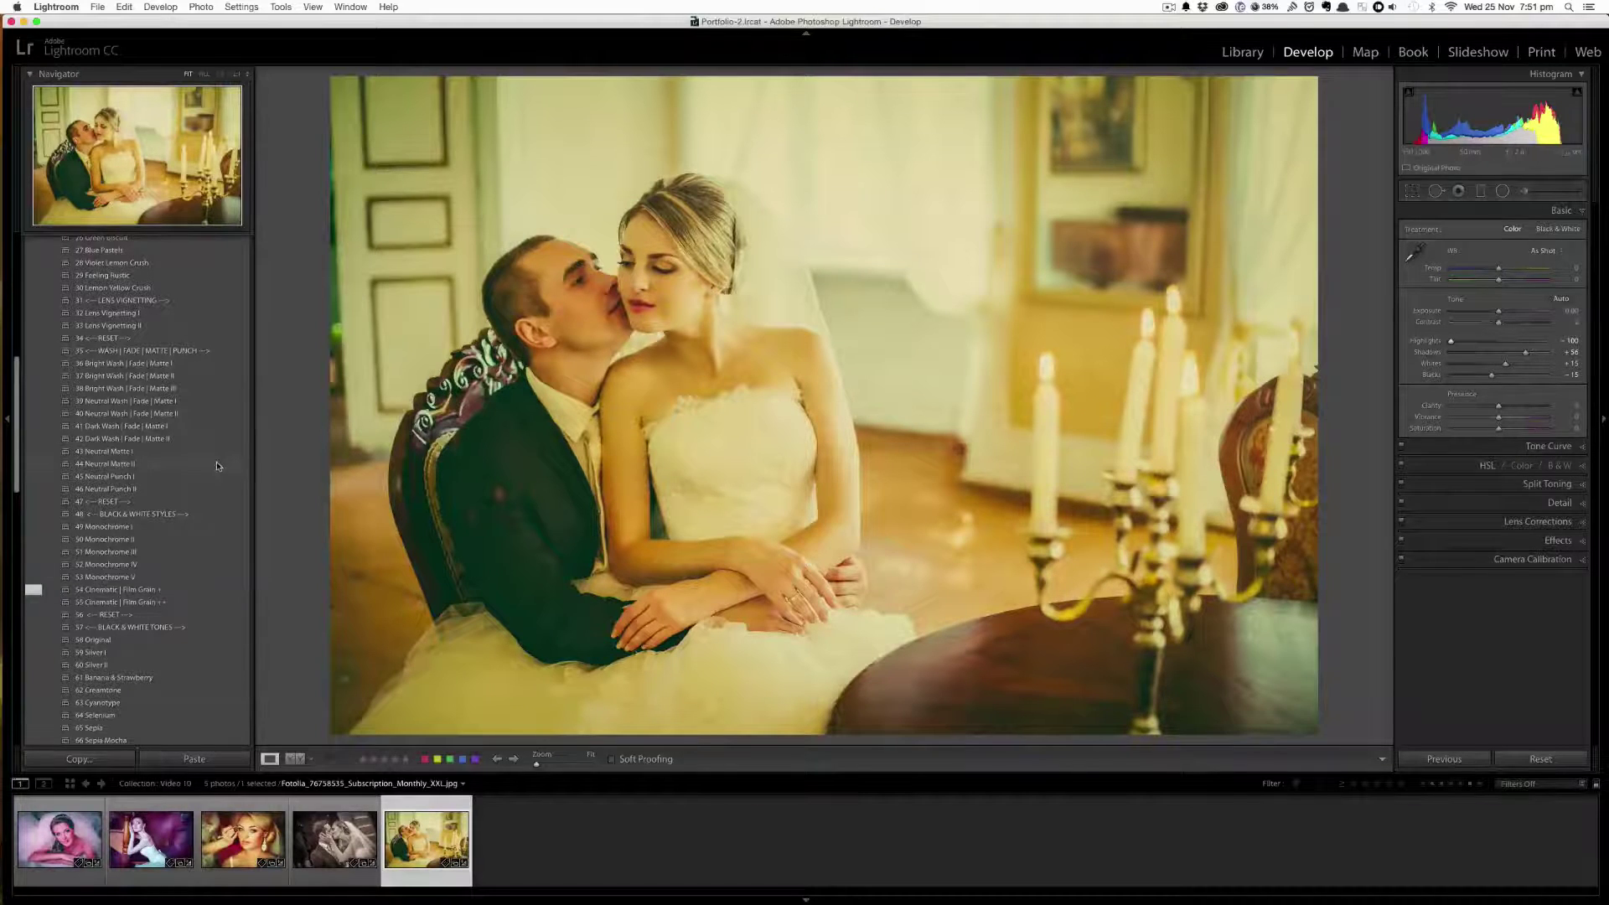
Step: Activate the Adjustment Brush and look through its LRPS effect presets, closing the list without choosing one
{"action": "scroll", "coordinate": [210, 469], "scroll_direction": "up", "scroll_amount": 5}
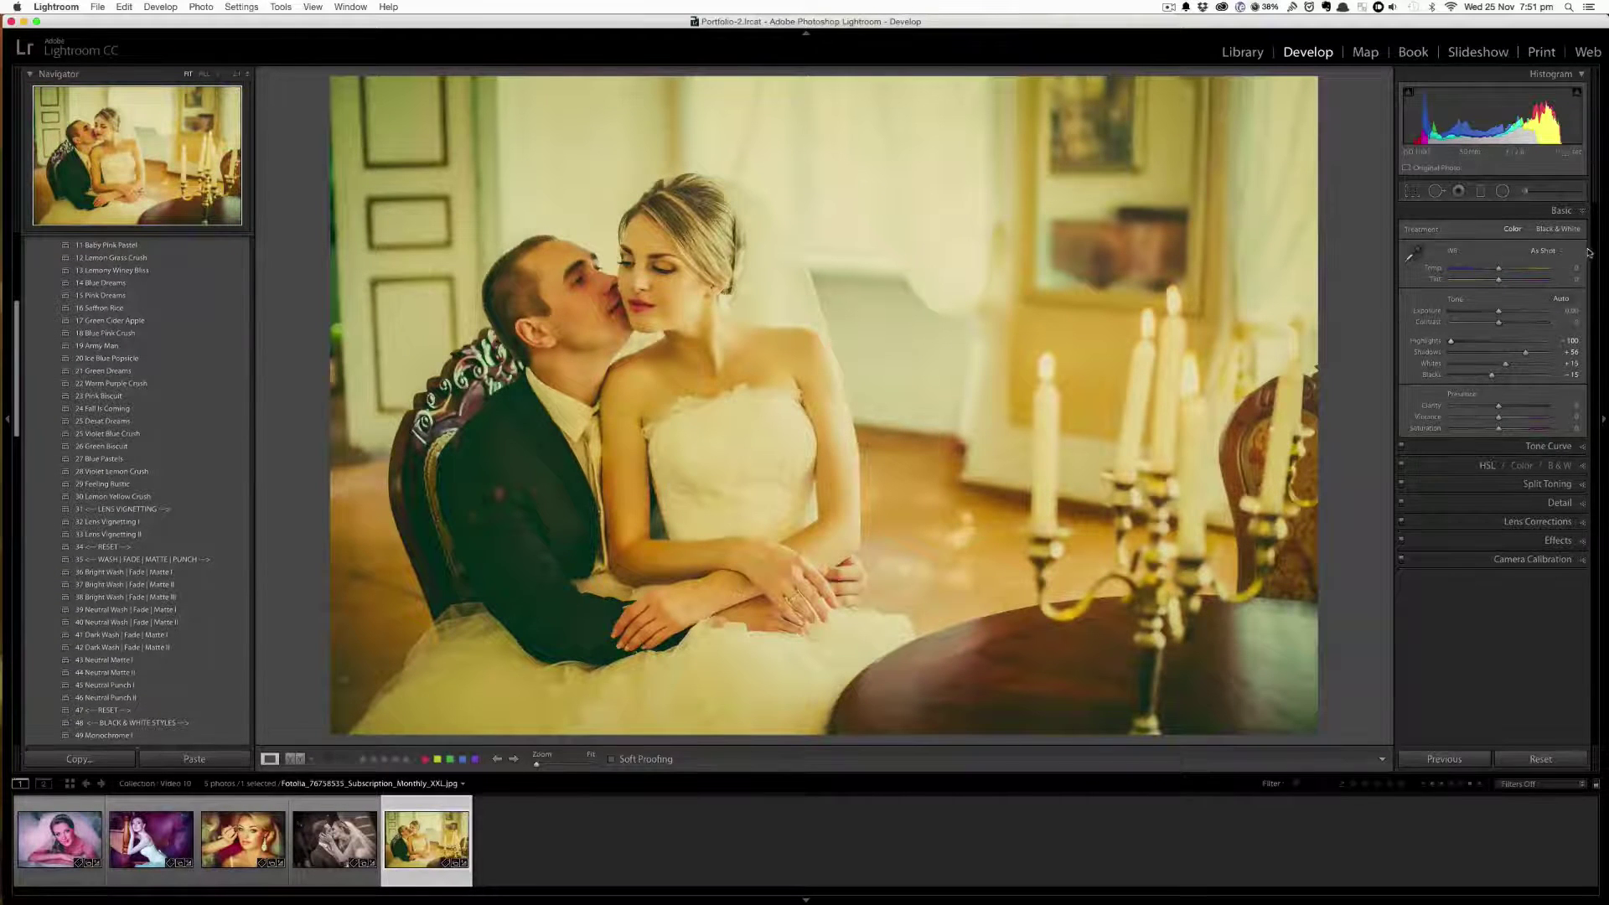
{"action": "left_click", "coordinate": [1526, 191]}
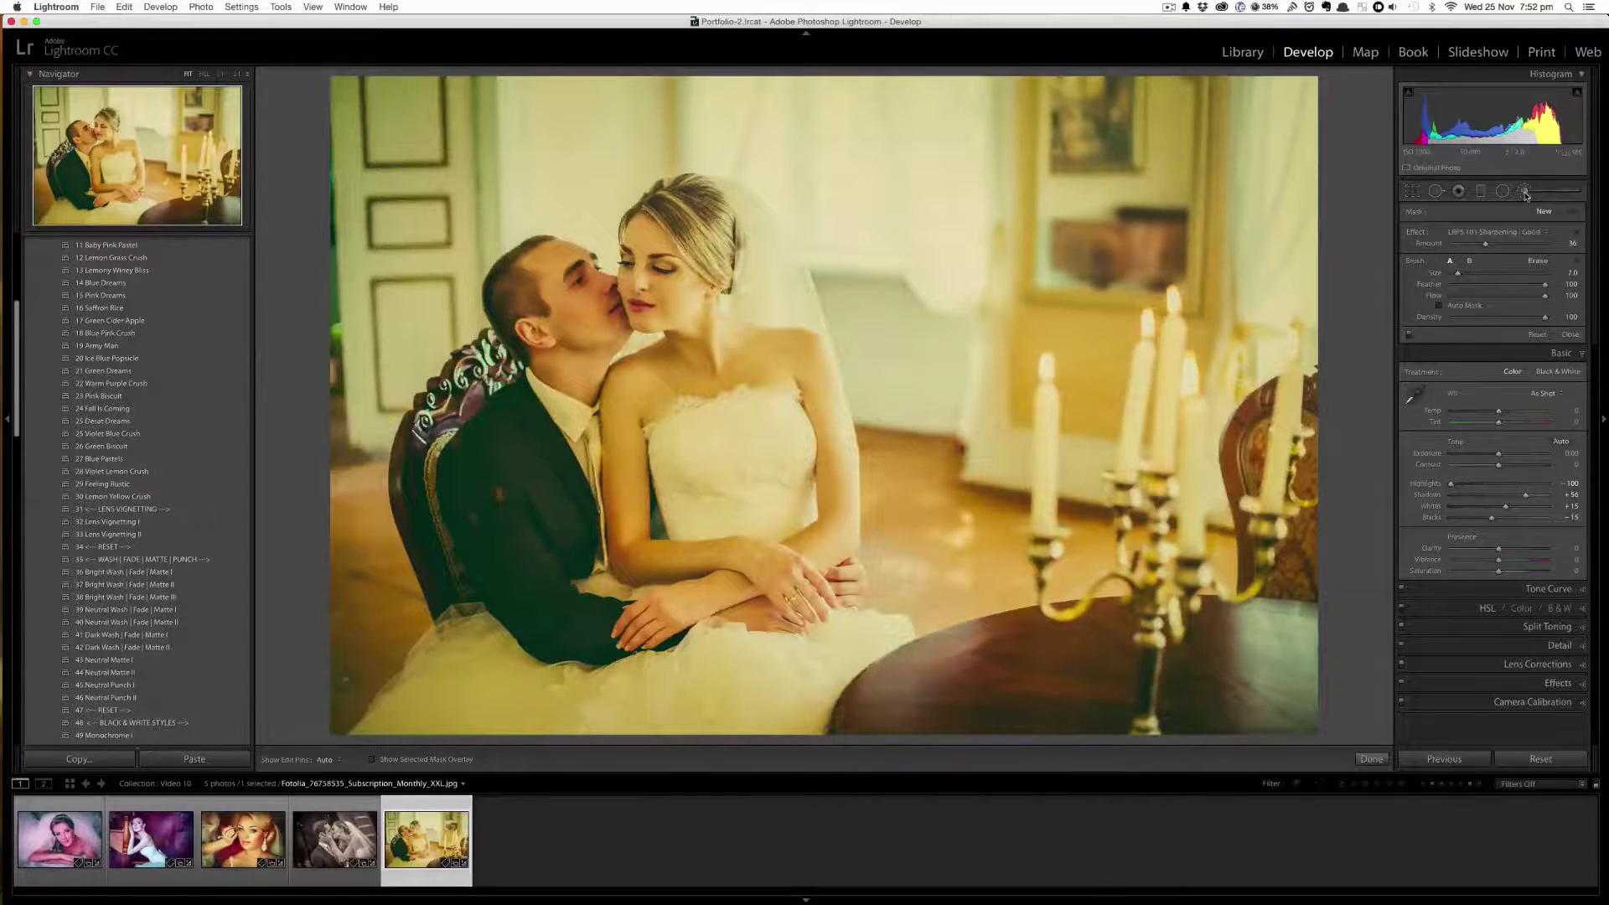
{"action": "left_click", "coordinate": [1503, 232]}
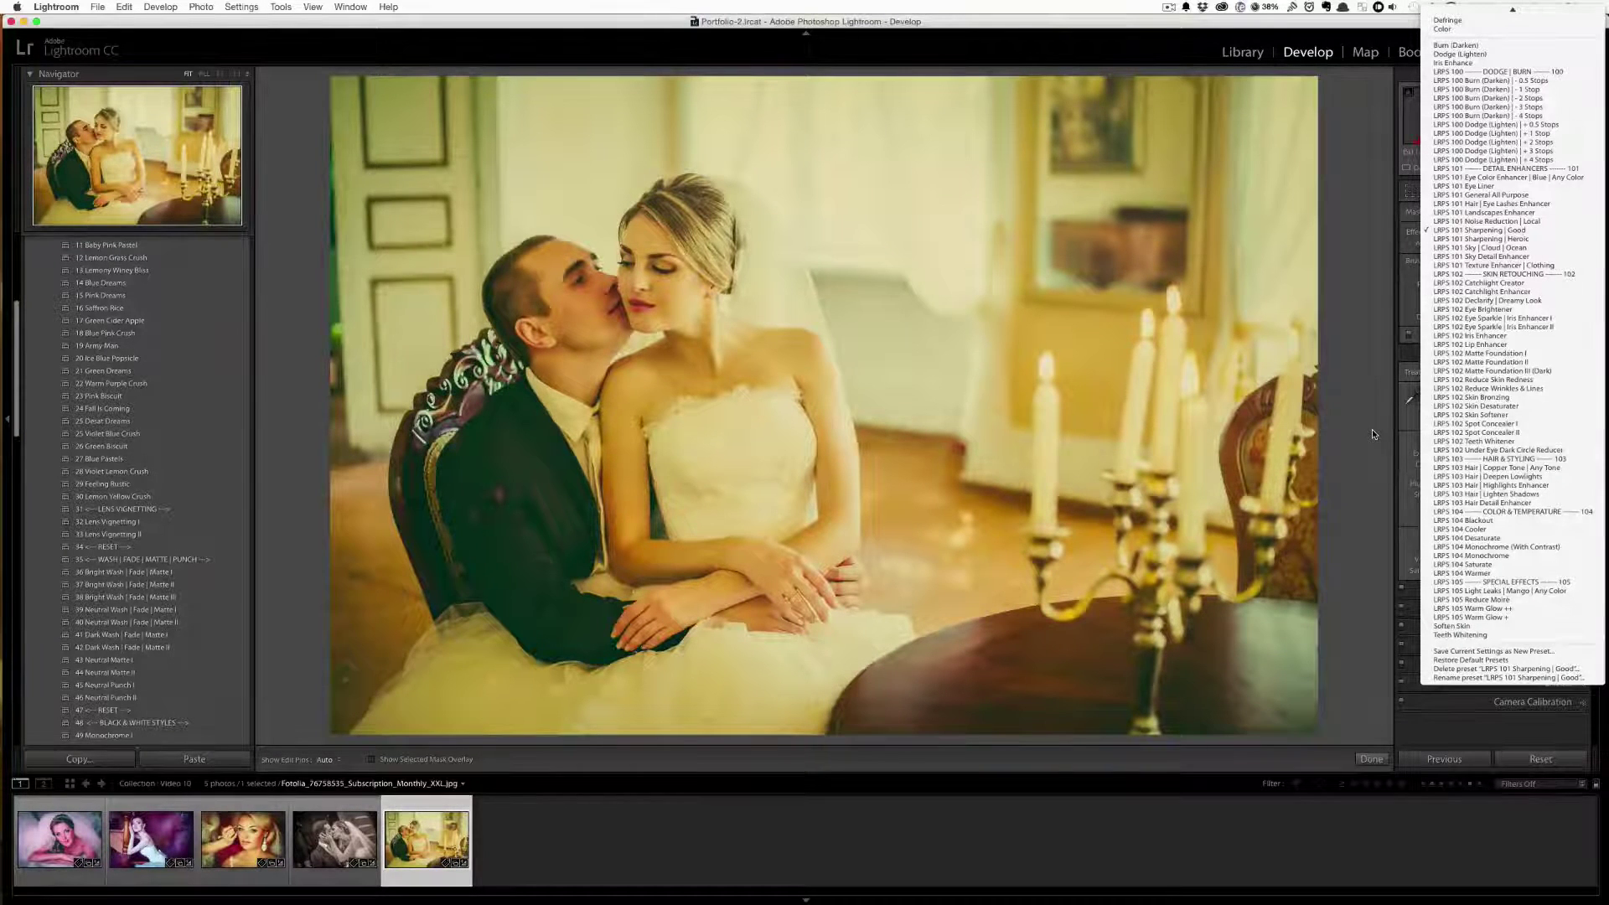
{"action": "key", "text": "Escape"}
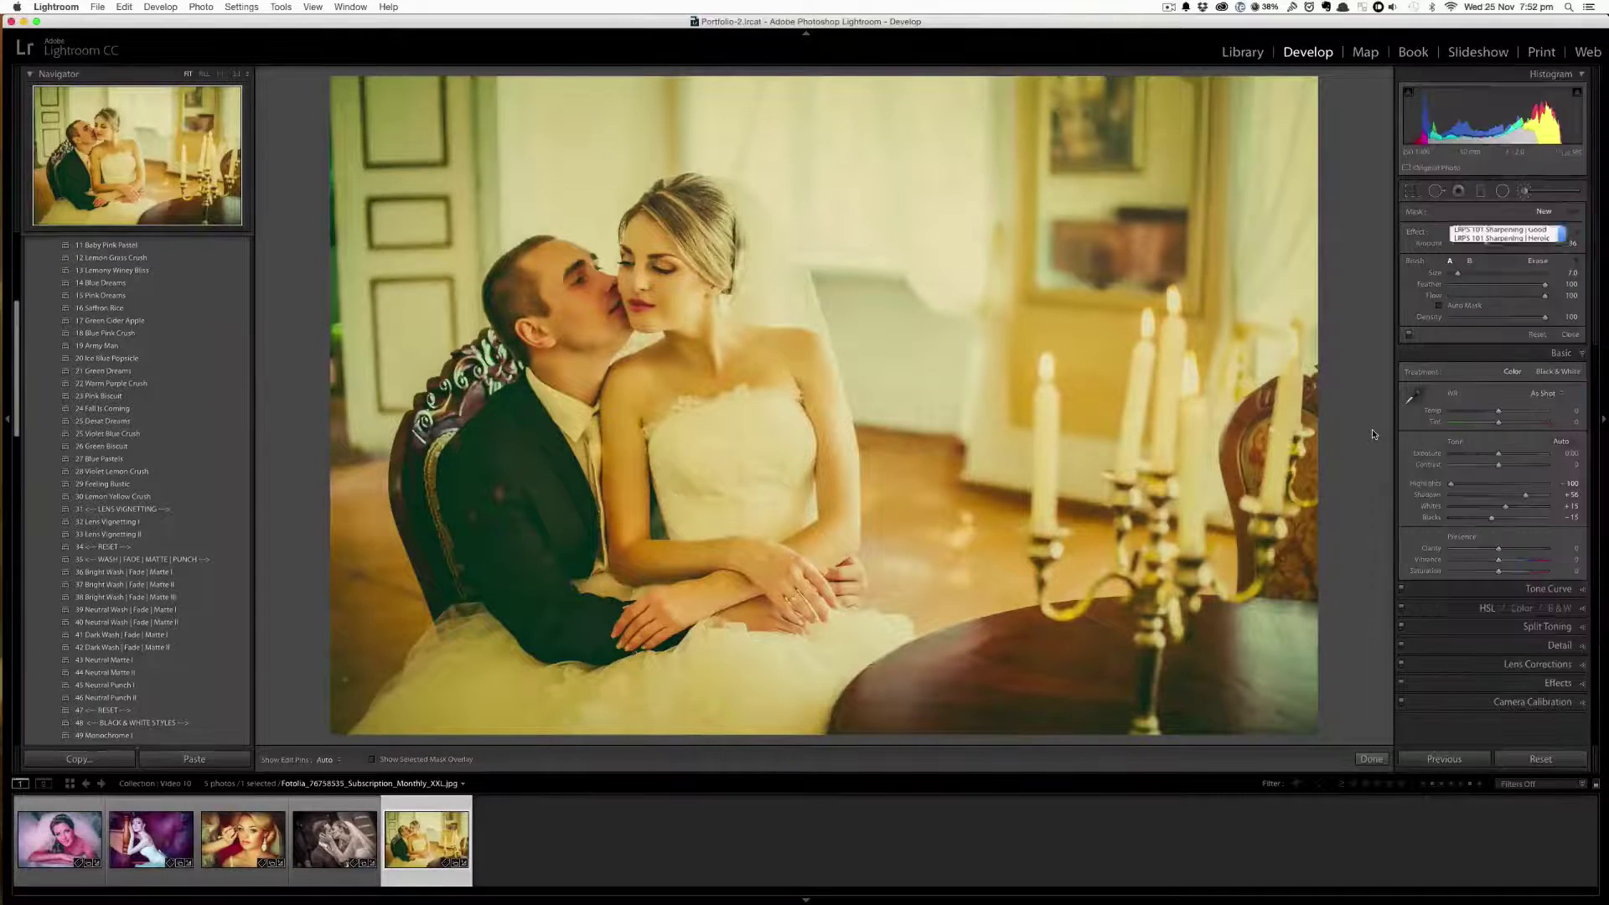